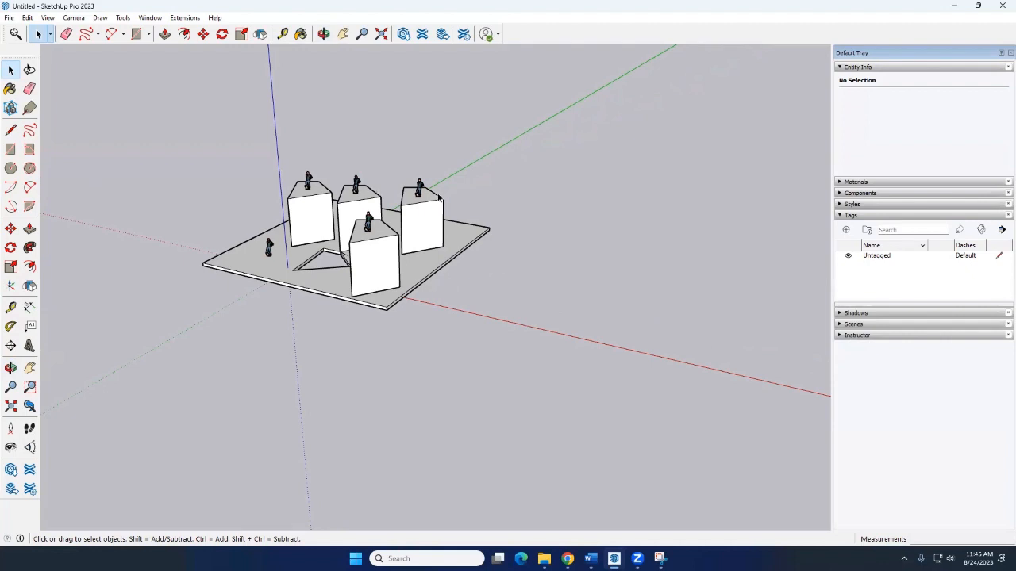
Select the whole model, including the base slab, the blocks and all the human figures.
scroll(374, 187, "down", 3)
scroll(437, 251, "up", 5)
scroll(424, 275, "down", 3)
middle_click_drag(425, 275, 267, 177)
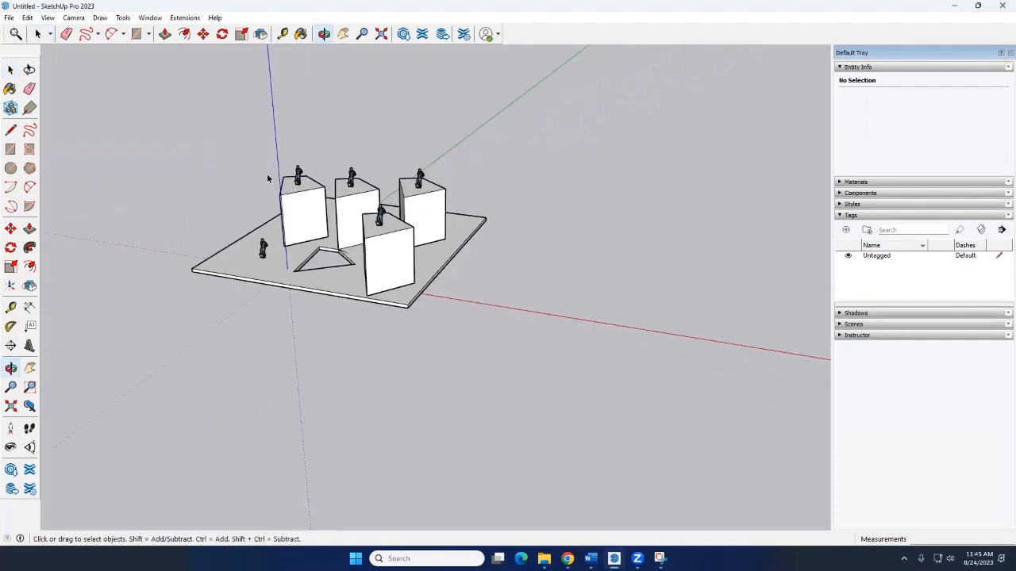
left_click_drag(154, 120, 600, 408)
scroll(373, 296, "down", 2)
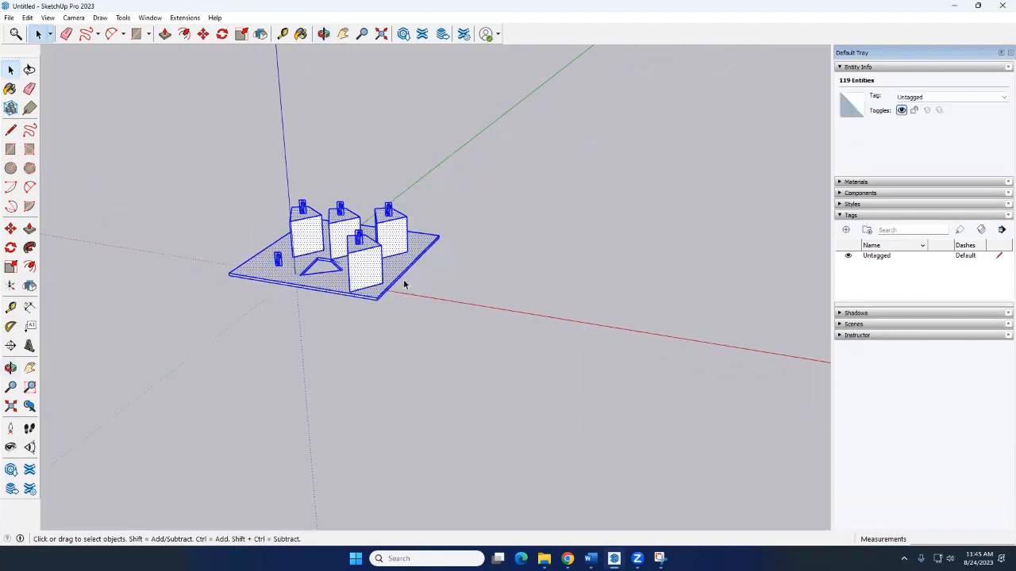
middle_click_drag(404, 284, 454, 310)
scroll(455, 309, "up", 2)
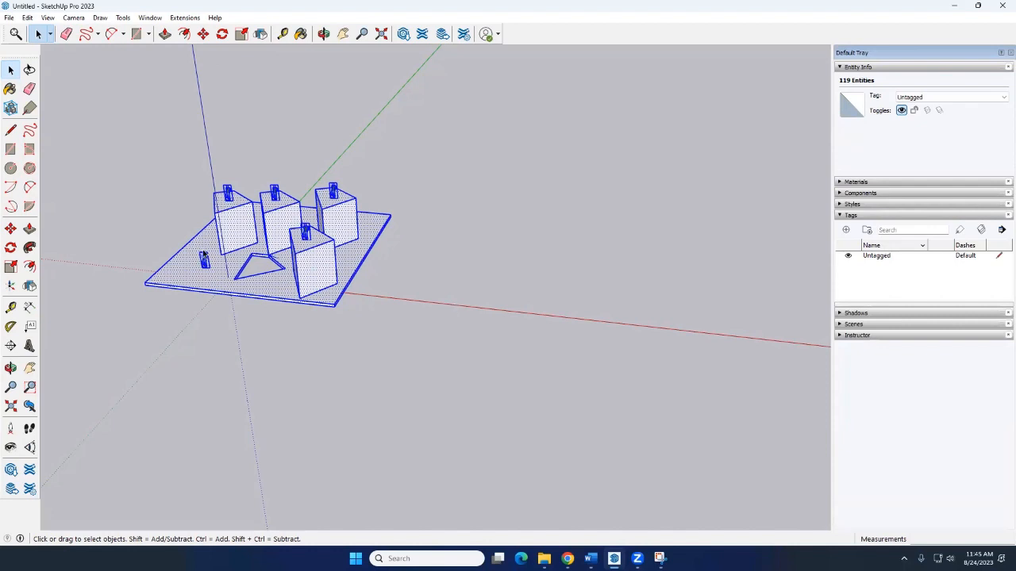
left_click(461, 242)
left_click_drag(73, 138, 546, 402)
middle_click_drag(536, 402, 518, 378)
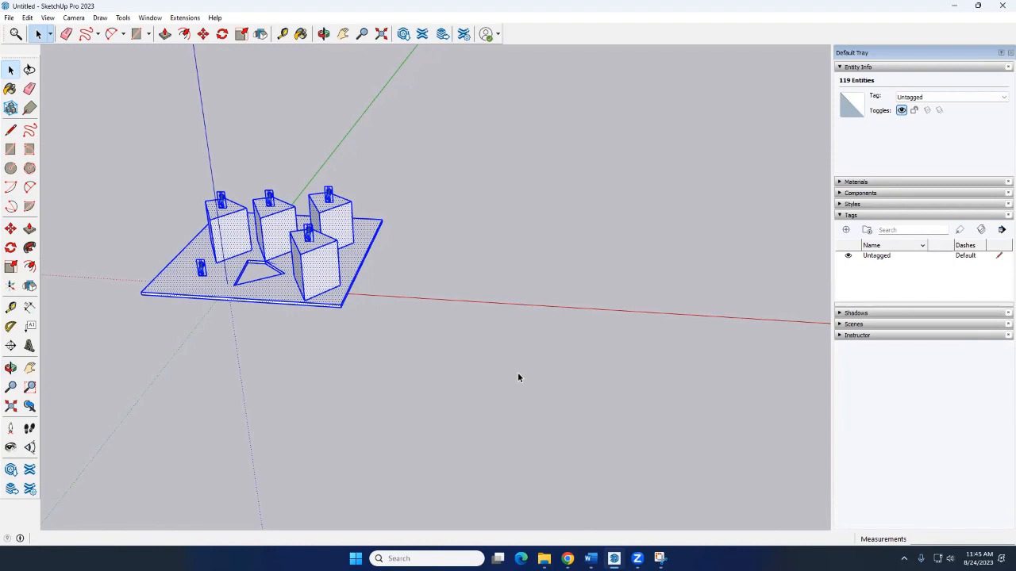
left_click(8, 230)
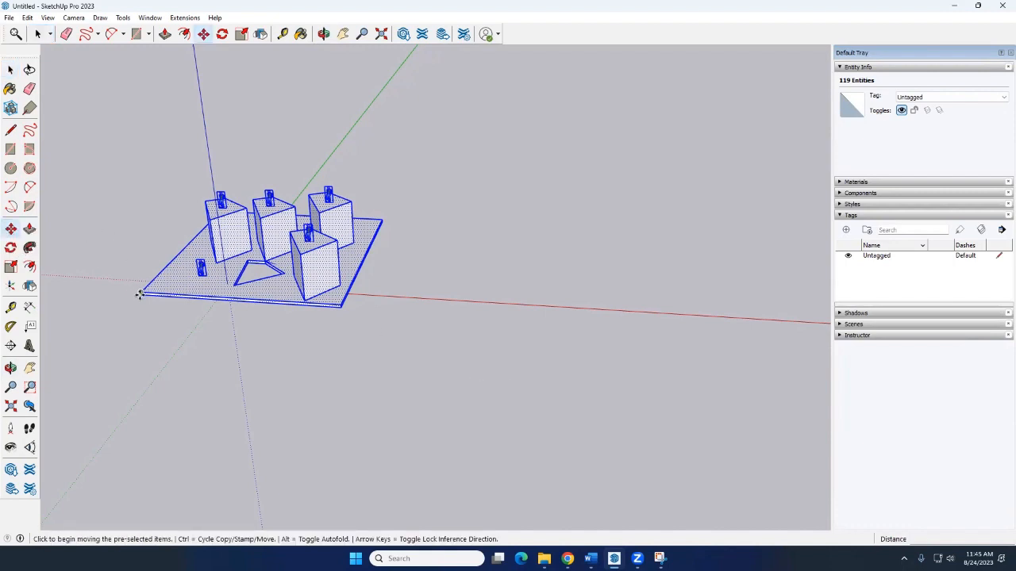
left_click(359, 317)
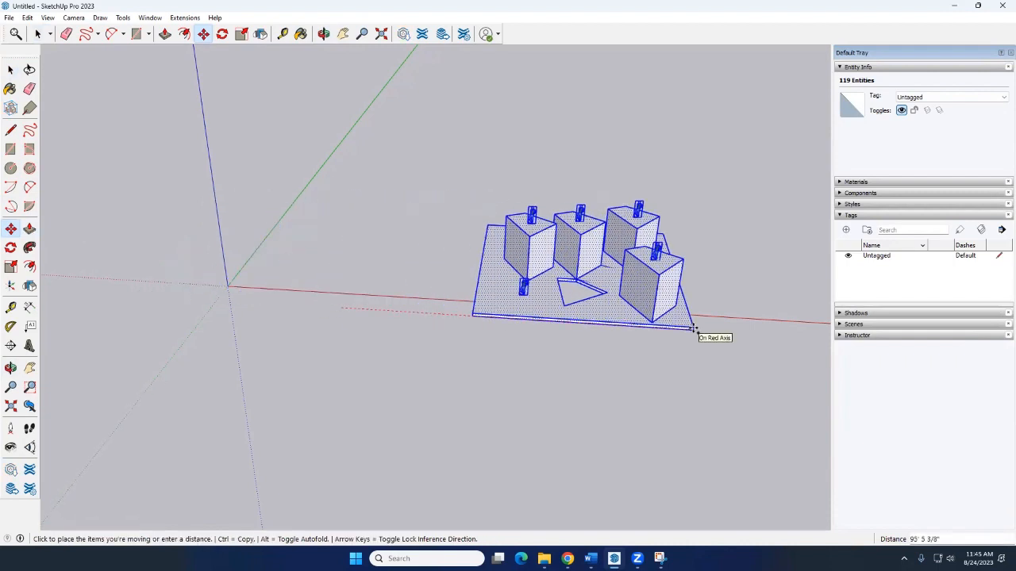
key("ctrl")
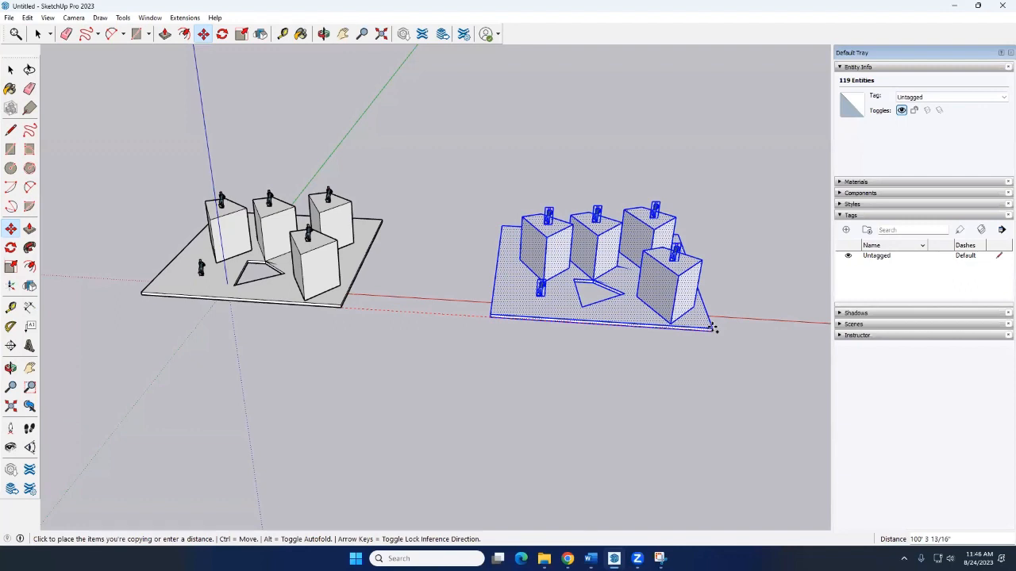
type("100")
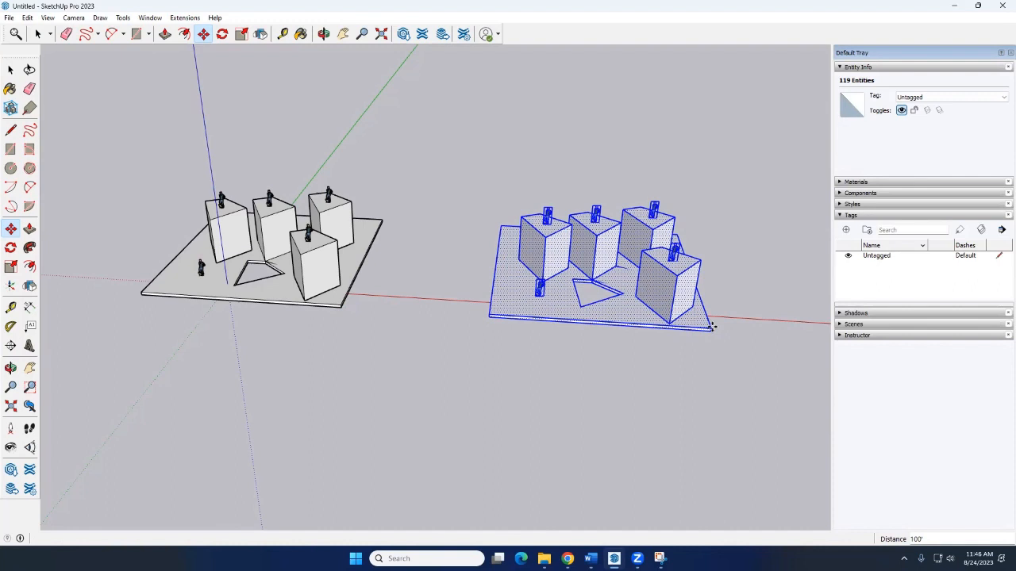
key("Escape")
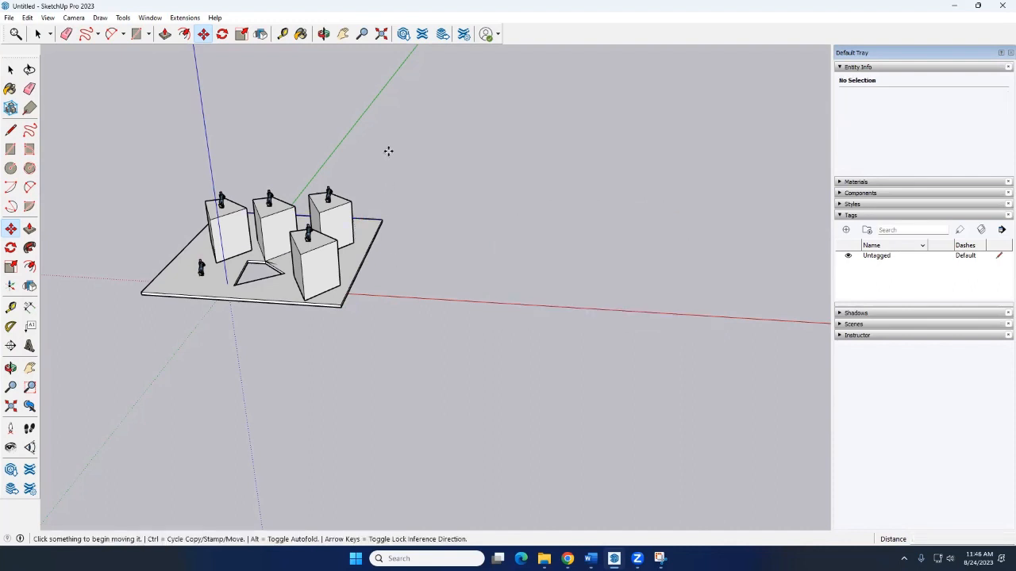
Reselect the whole model and try to copy it 100' along the red axis from the base slab's front corner.
key("space")
left_click_drag(85, 129, 482, 389)
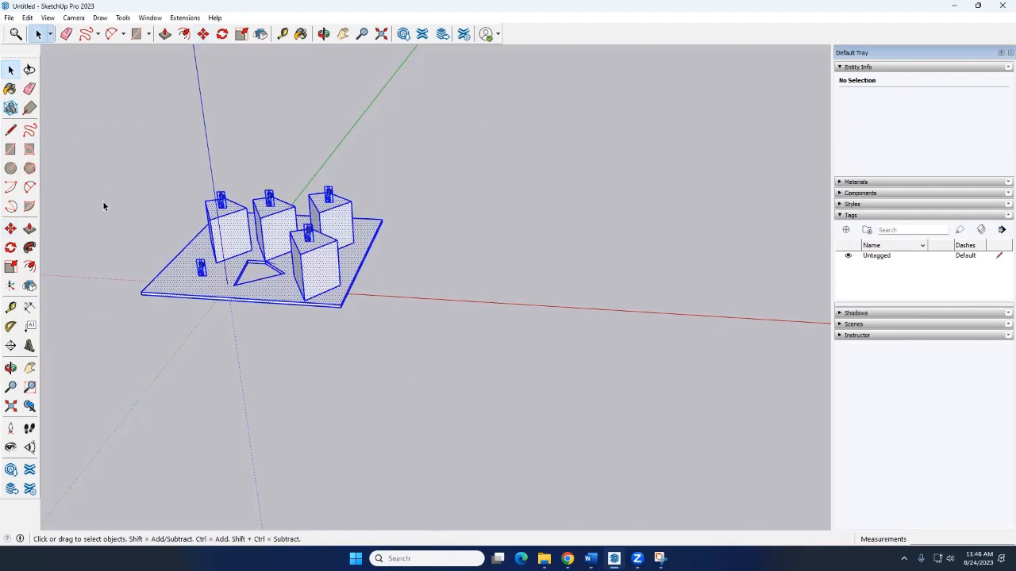
left_click(13, 229)
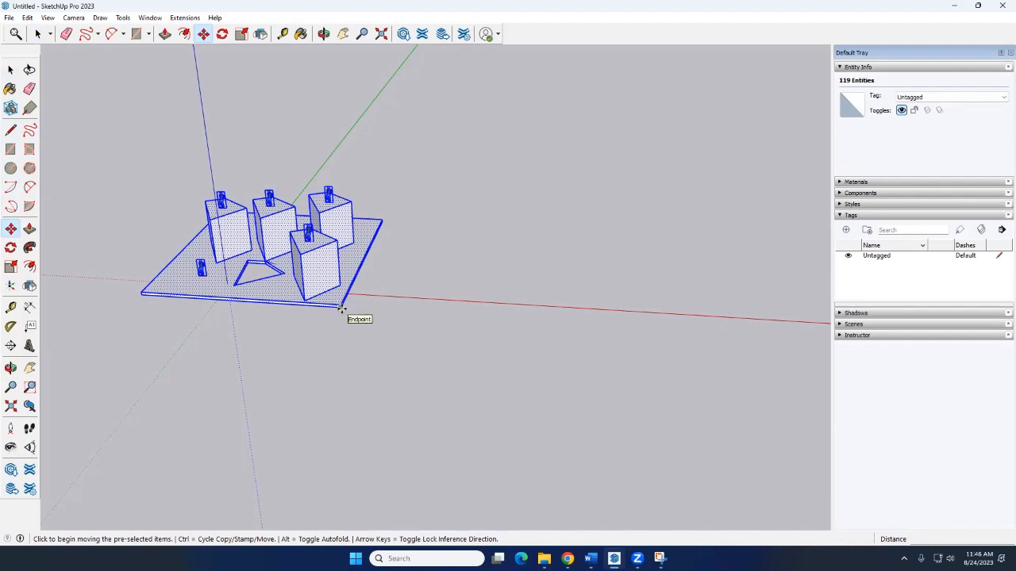
key("ctrl")
left_click(342, 308)
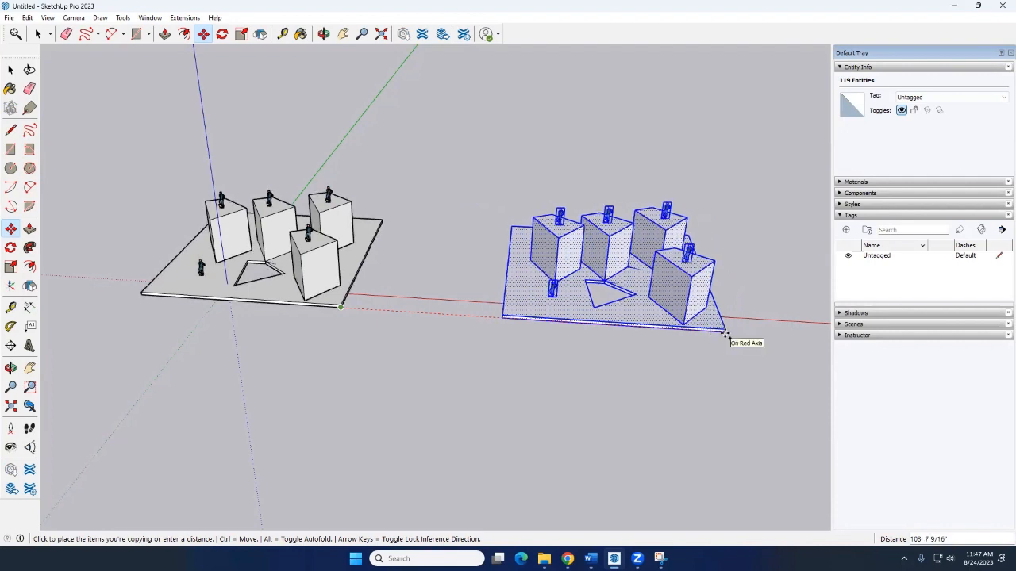
type("10")
key("BackSpace")
key("BackSpace")
key("BackSpace")
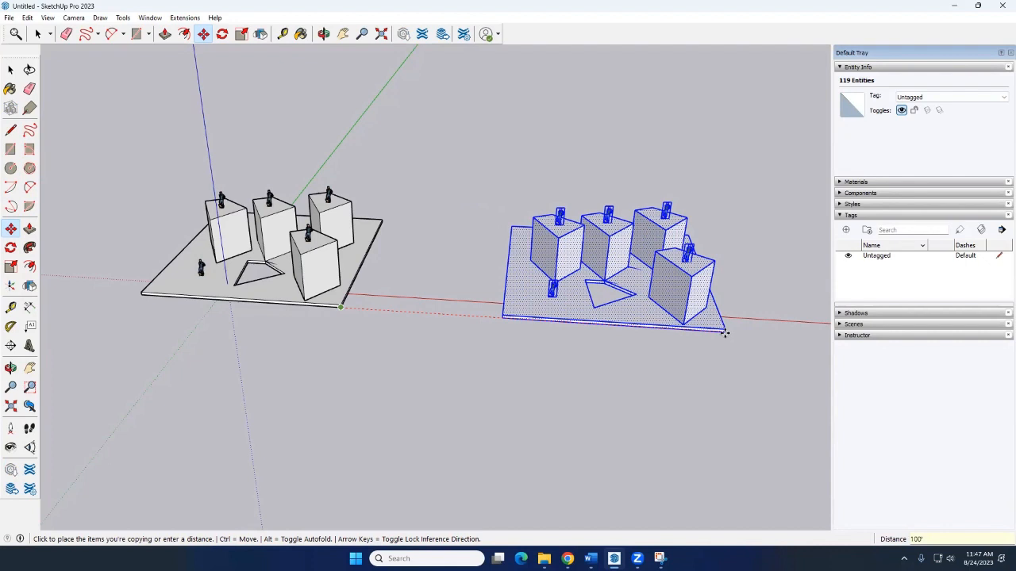
key("Return")
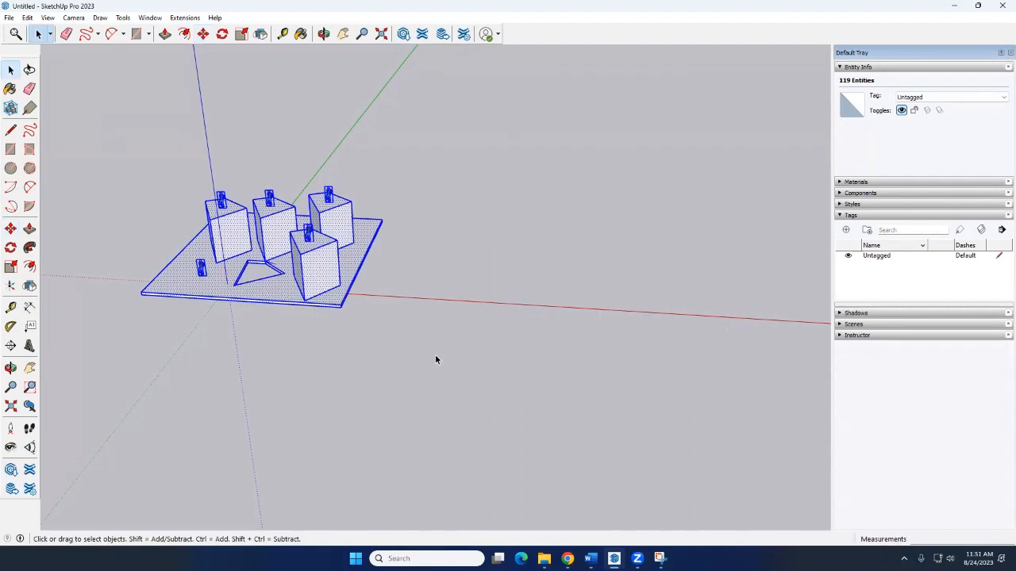
Copy the selected model 100' along the red axis, using the base slab's front corner as the reference point.
key("m")
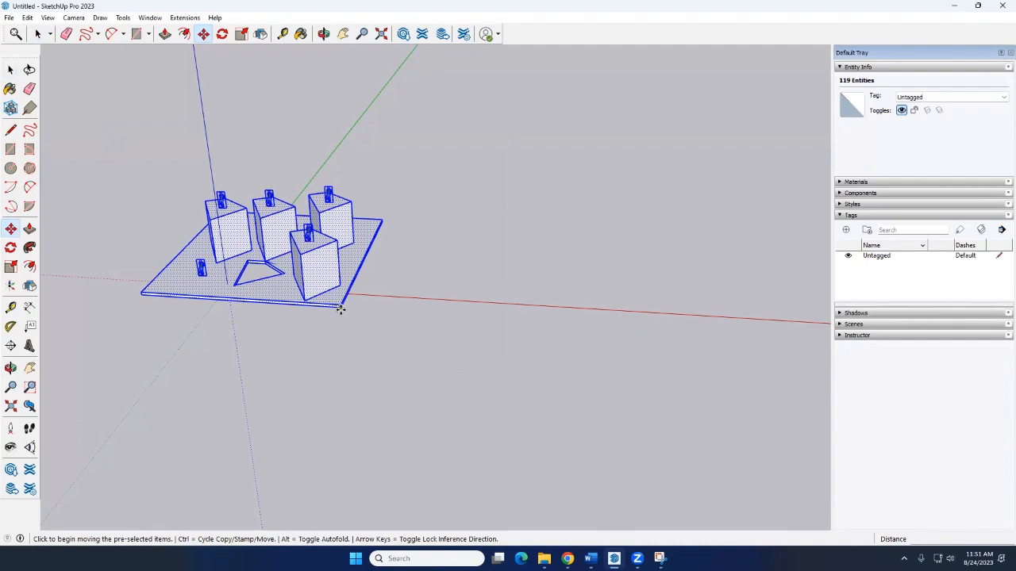
left_click(341, 312)
key("ctrl")
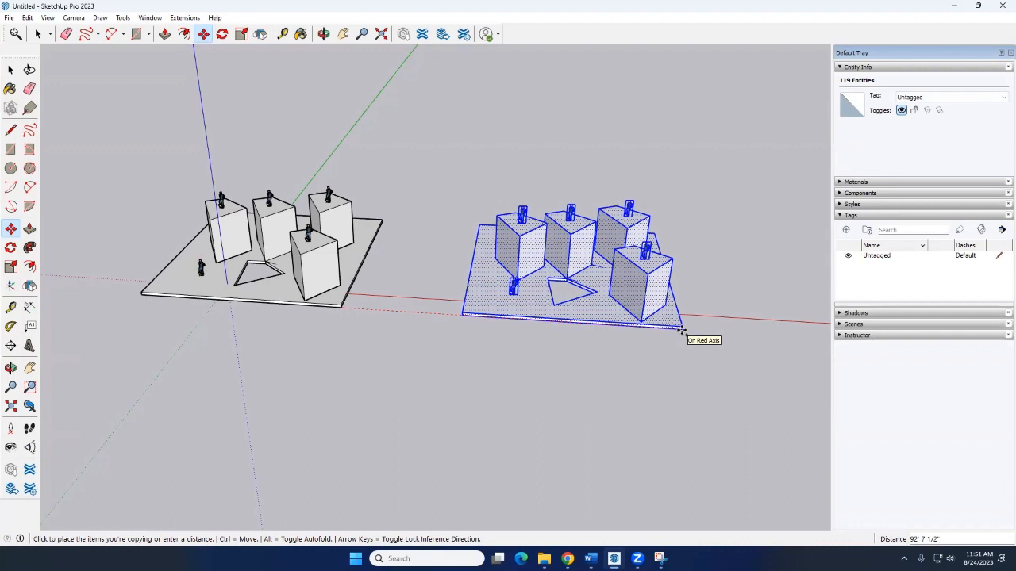
type("100")
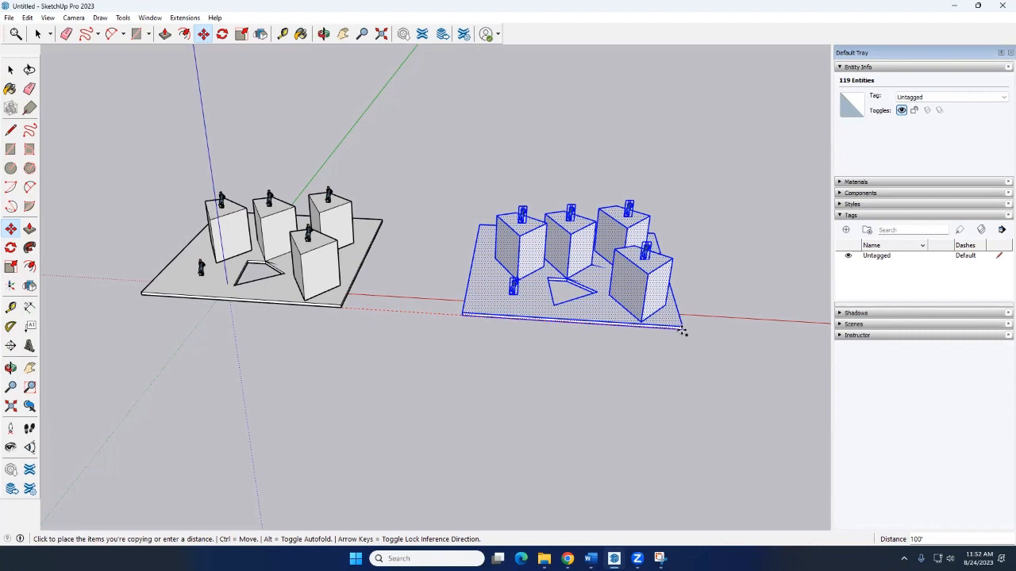
key("Return")
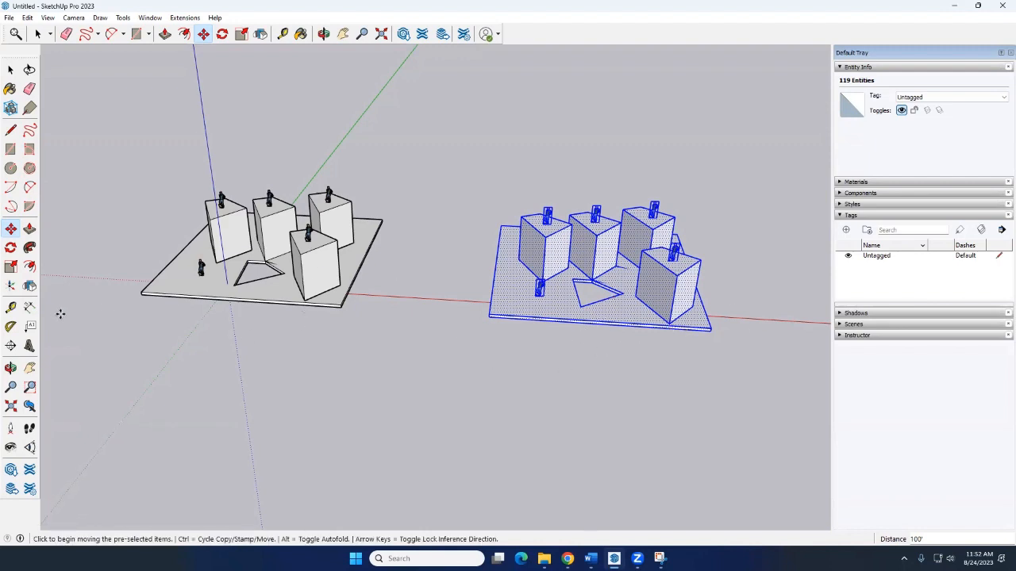
key("space")
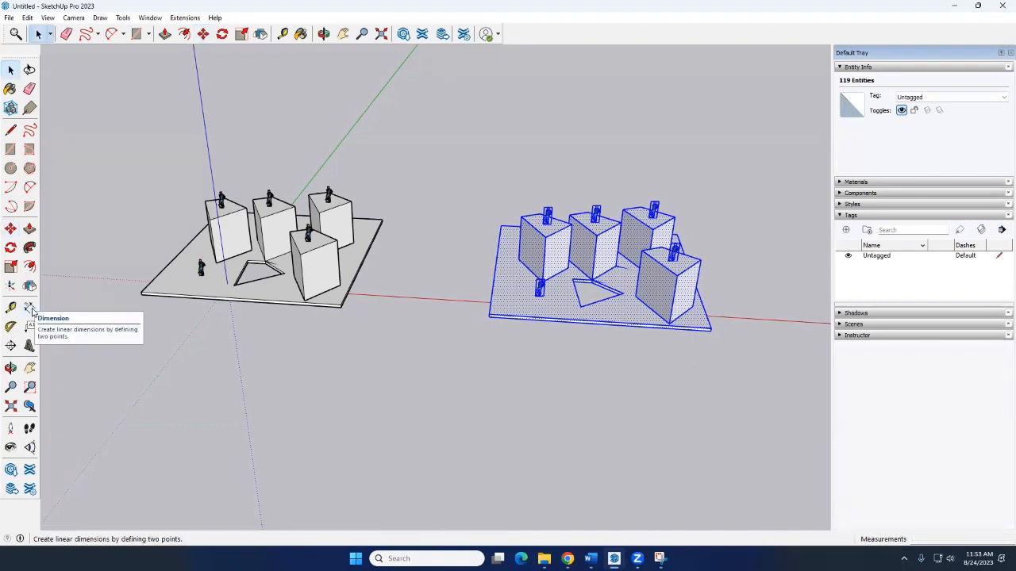
Add a linear dimension between the matching front corners of the original and copied base slabs, placed in front of them.
left_click(29, 309)
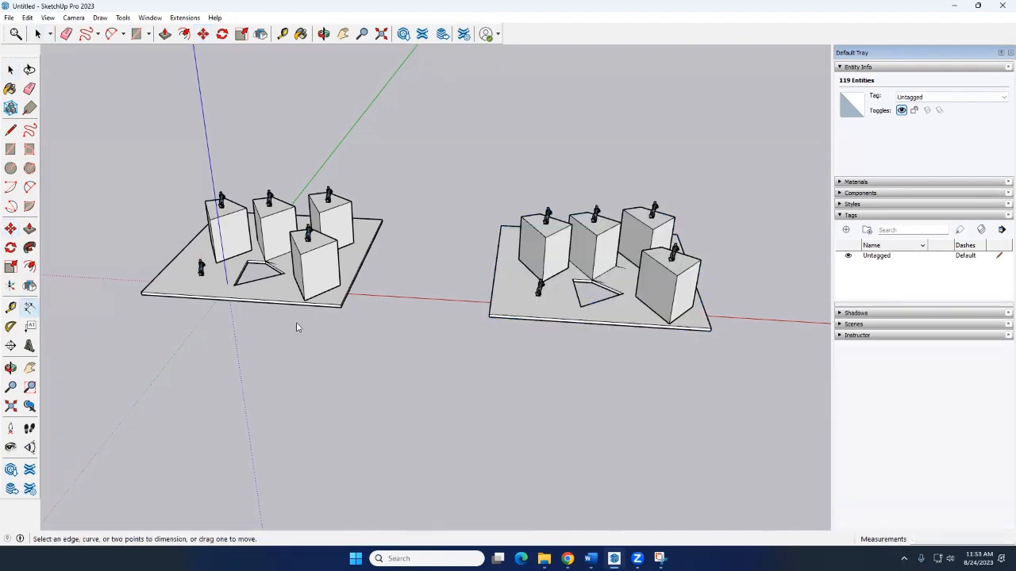
left_click(341, 309)
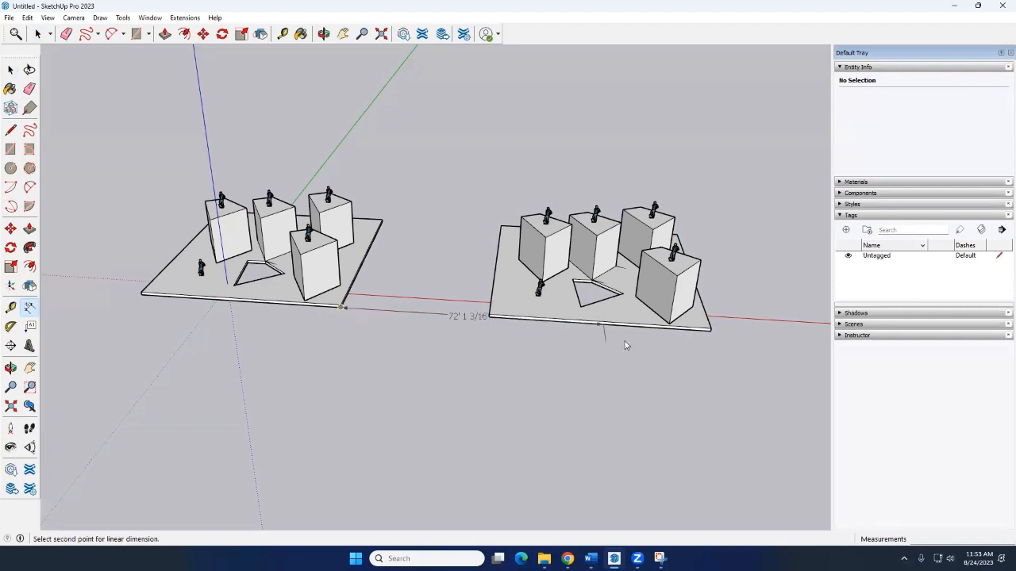
left_click(711, 334)
left_click(712, 361)
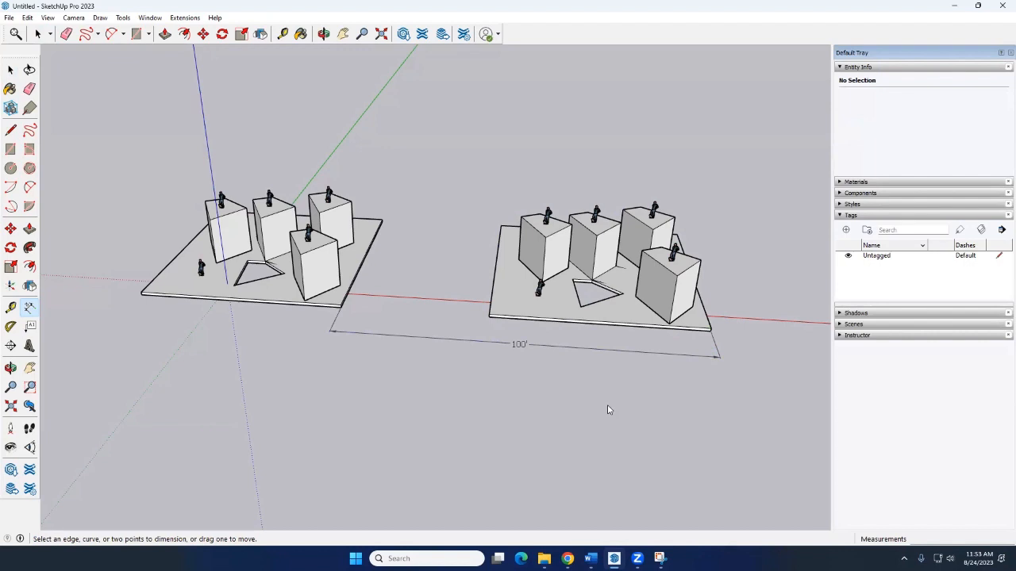
key("space")
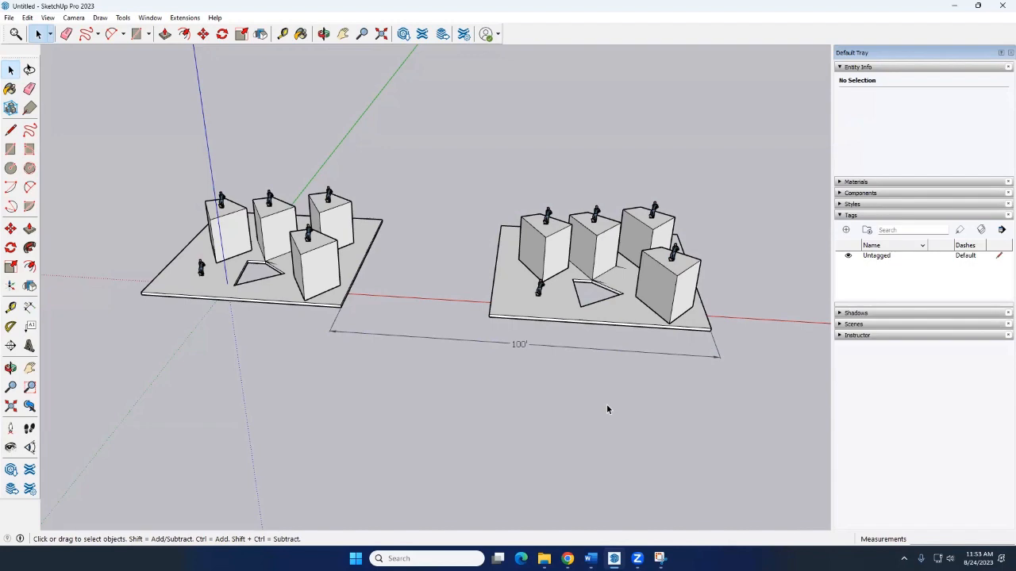
scroll(606, 409, "down", 5)
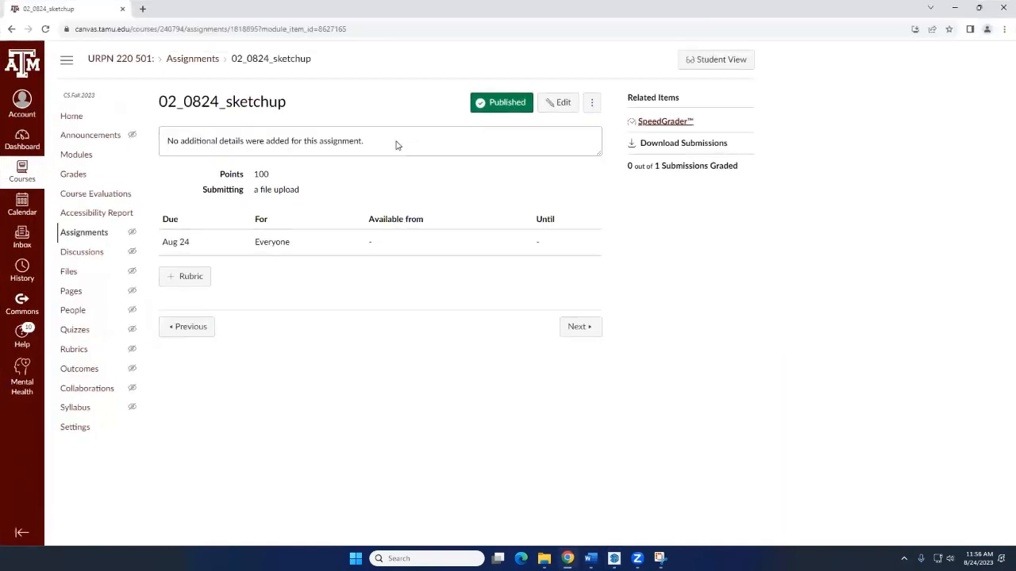
Search the web in a new Chrome tab for "how large is the pyramid of giza".
left_click(143, 8)
left_click(169, 27)
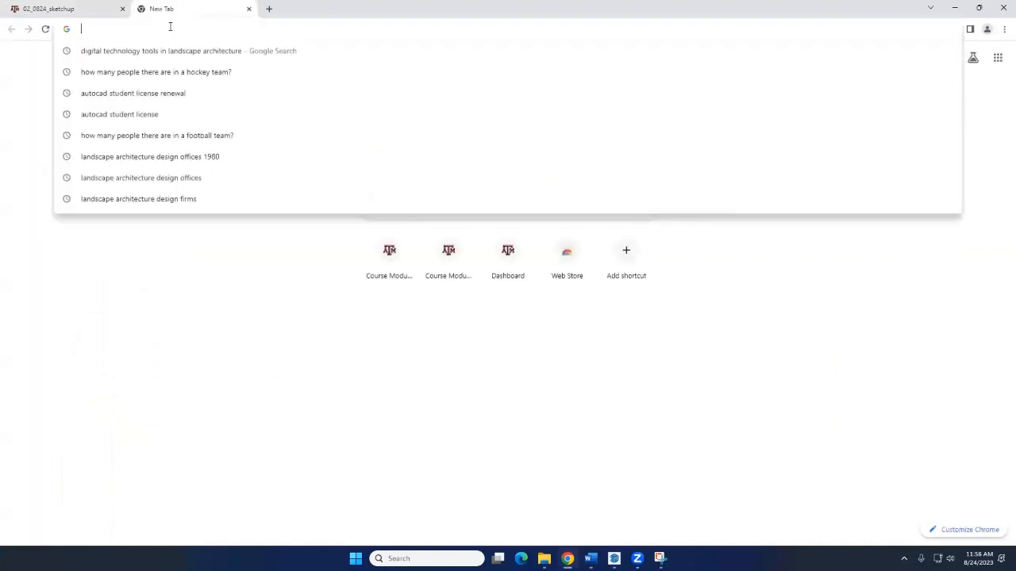
type("HOW LARGE I")
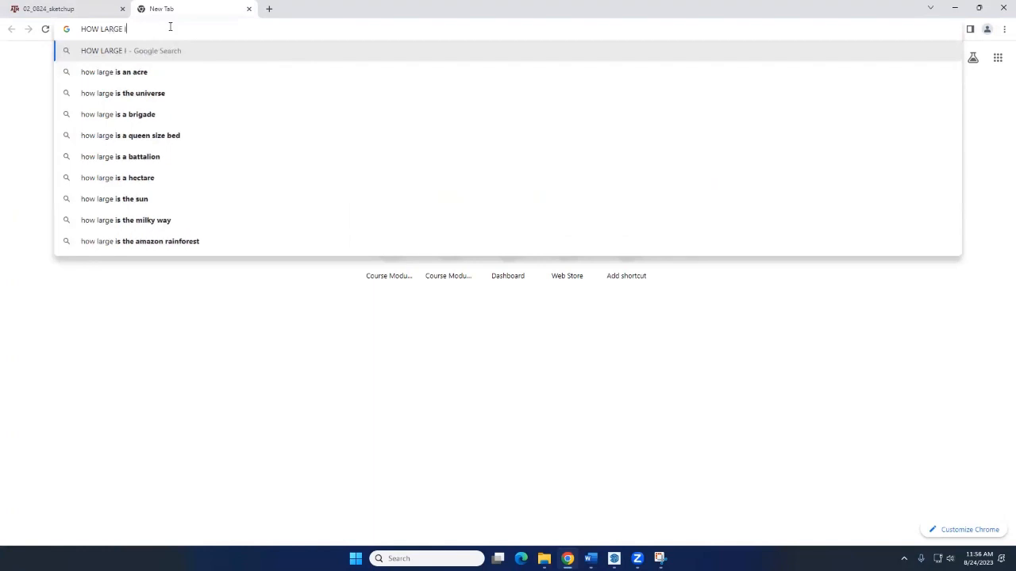
type("S PYRIM")
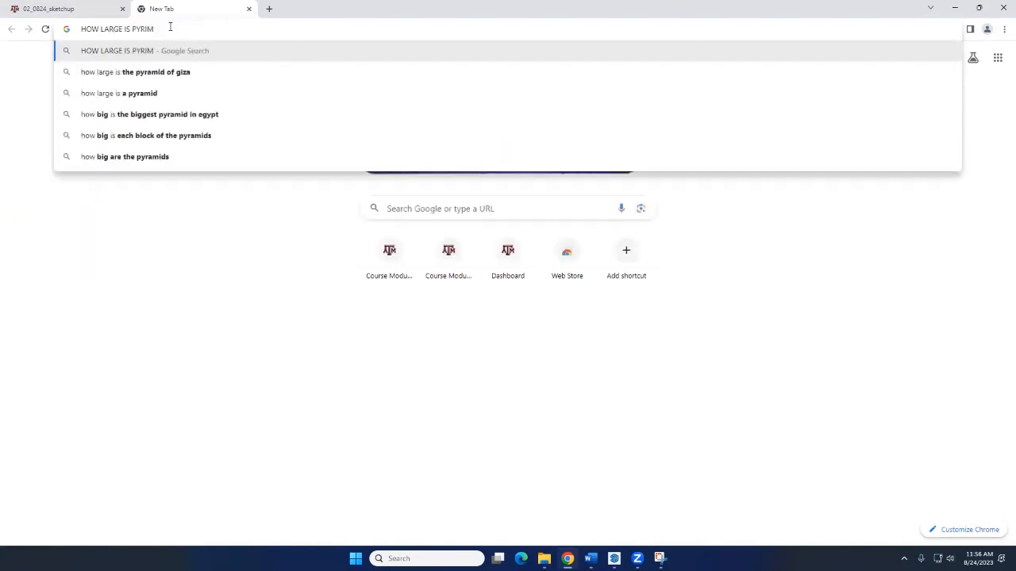
key("Down")
key("Return")
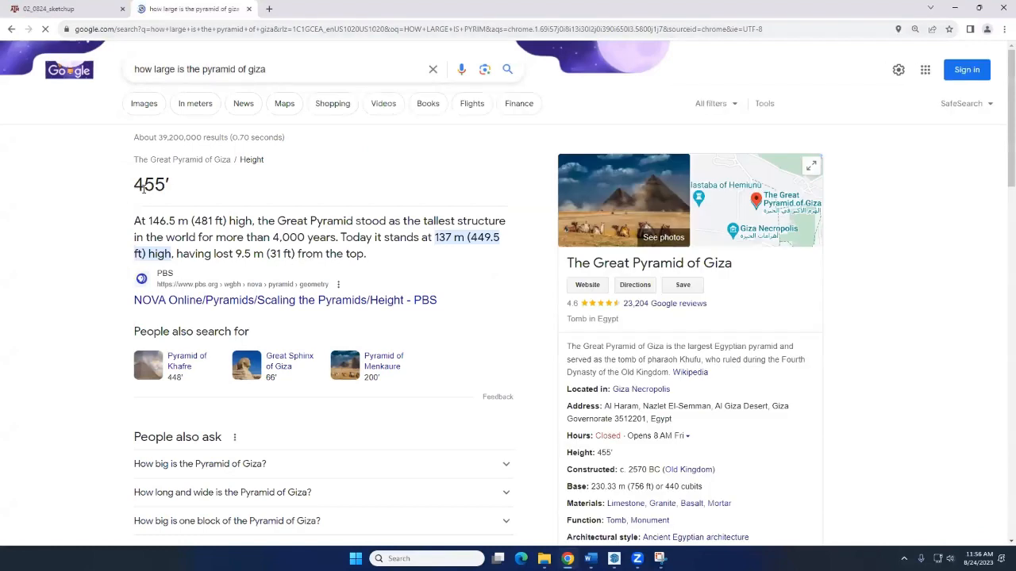
Examine the search result for the Great Pyramid's current and original heights in feet.
double_click(144, 186)
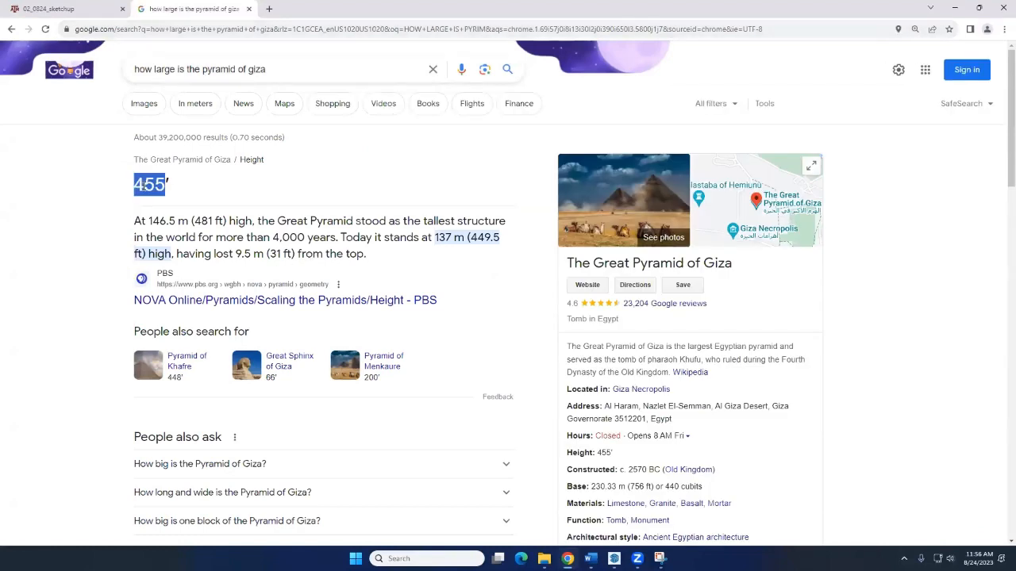
double_click(202, 221)
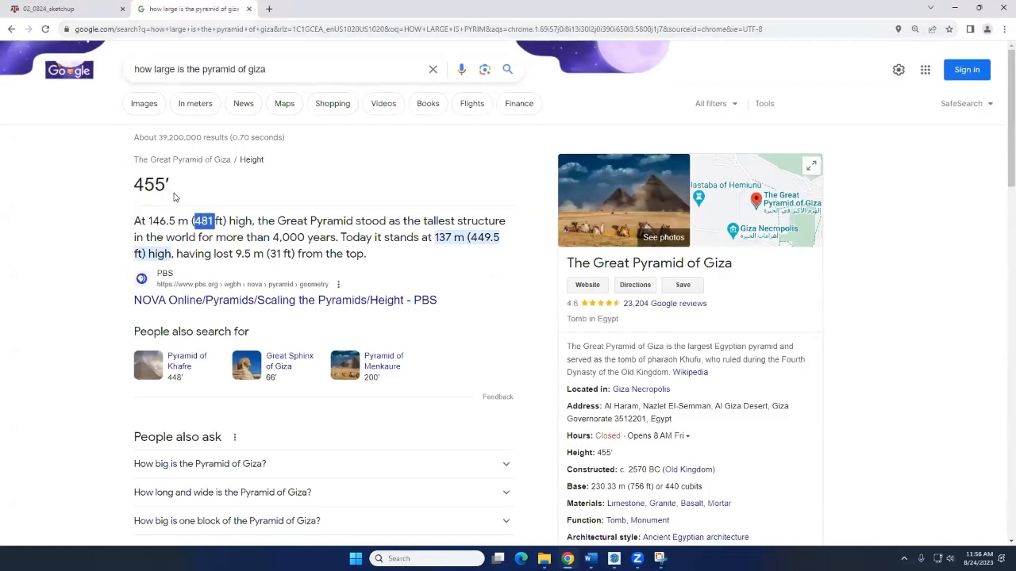
left_click(146, 183)
double_click(147, 184)
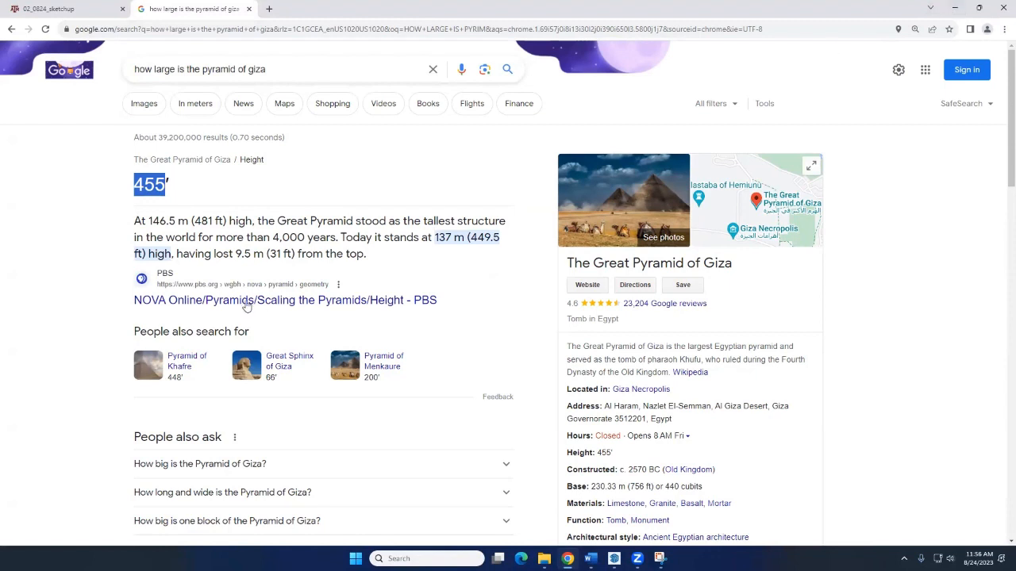
left_click_drag(194, 222, 214, 222)
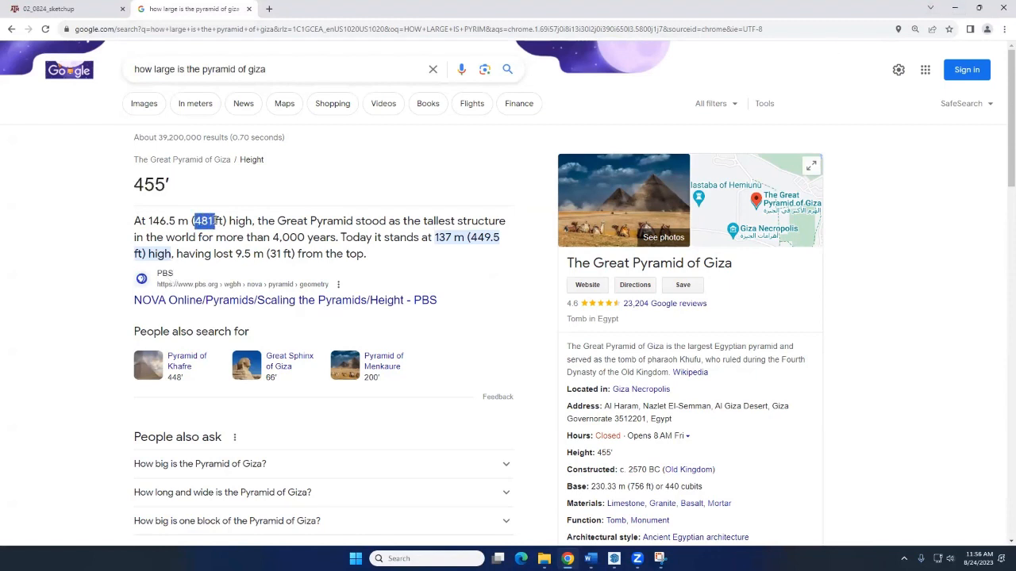
Return to SketchUp and draw a 455' by 455' square on the ground beyond the copied model, straddling the red axis.
left_click(959, 7)
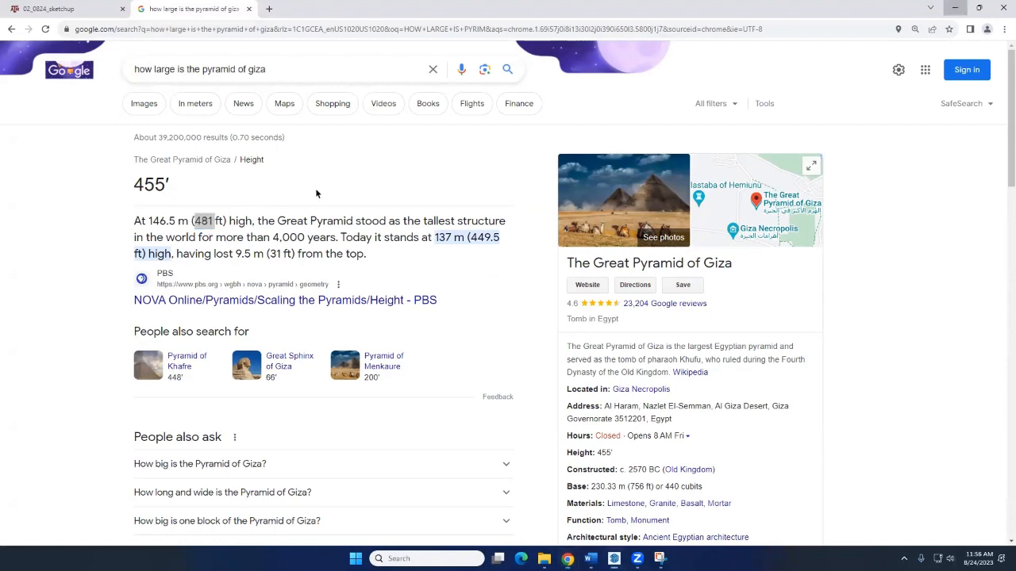
scroll(412, 283, "up", 5)
scroll(364, 272, "down", 2)
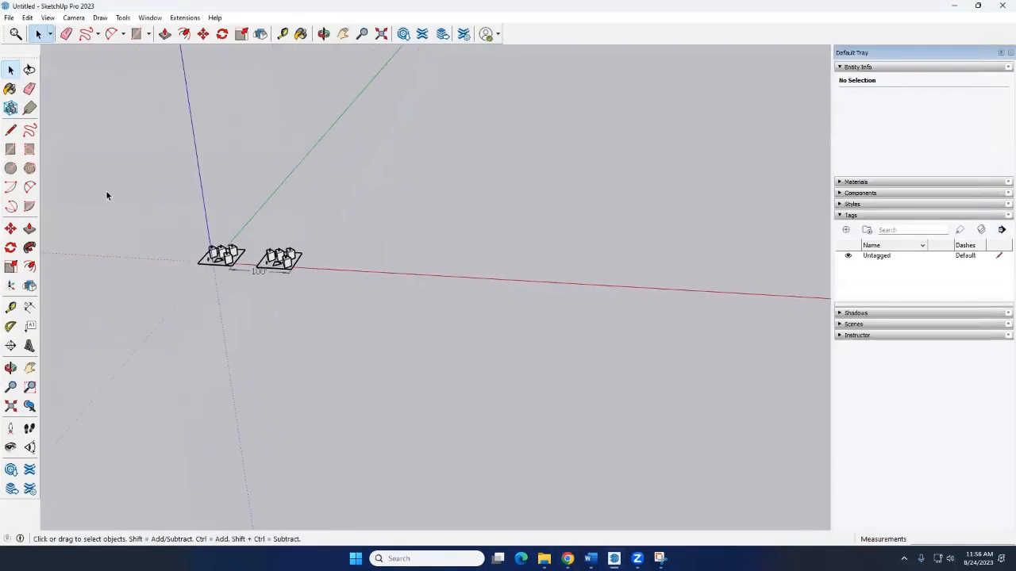
left_click(10, 149)
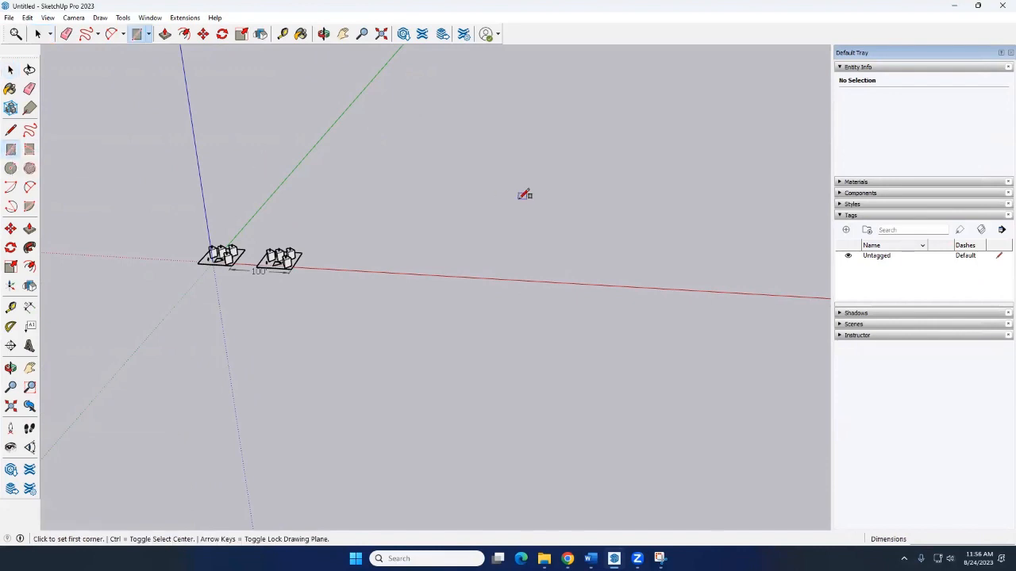
left_click(417, 193)
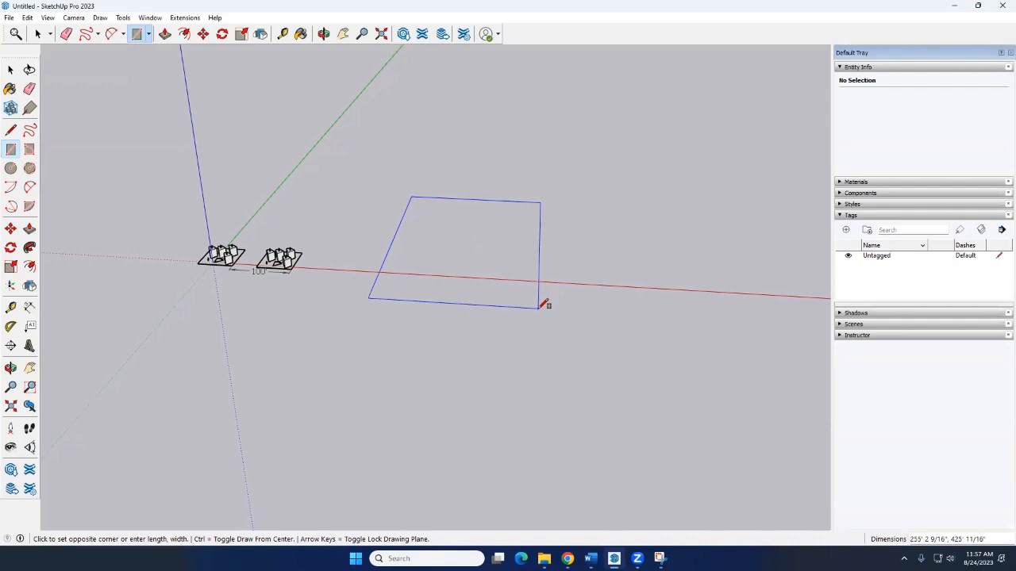
type("455',455")
key("Return")
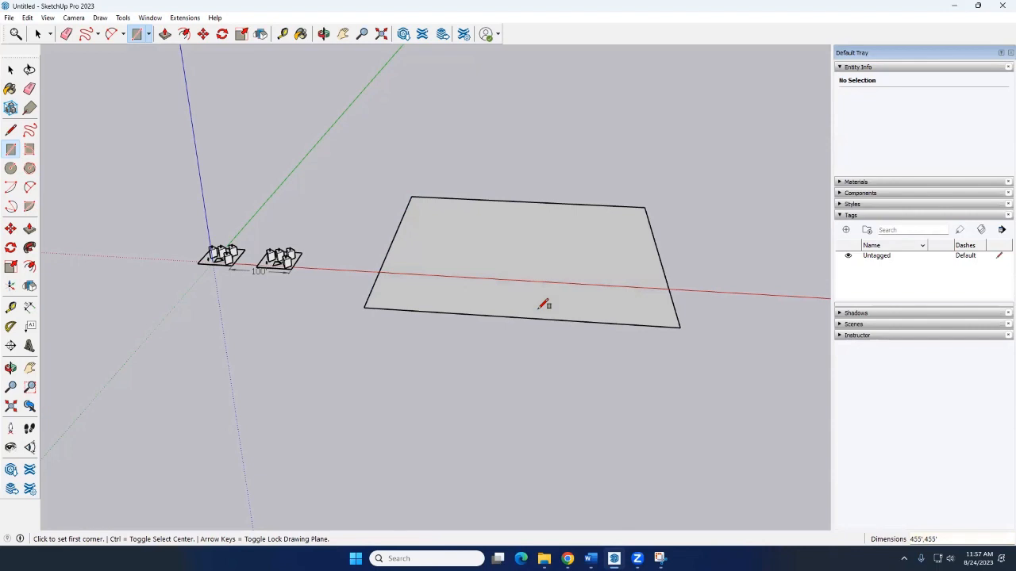
key("space")
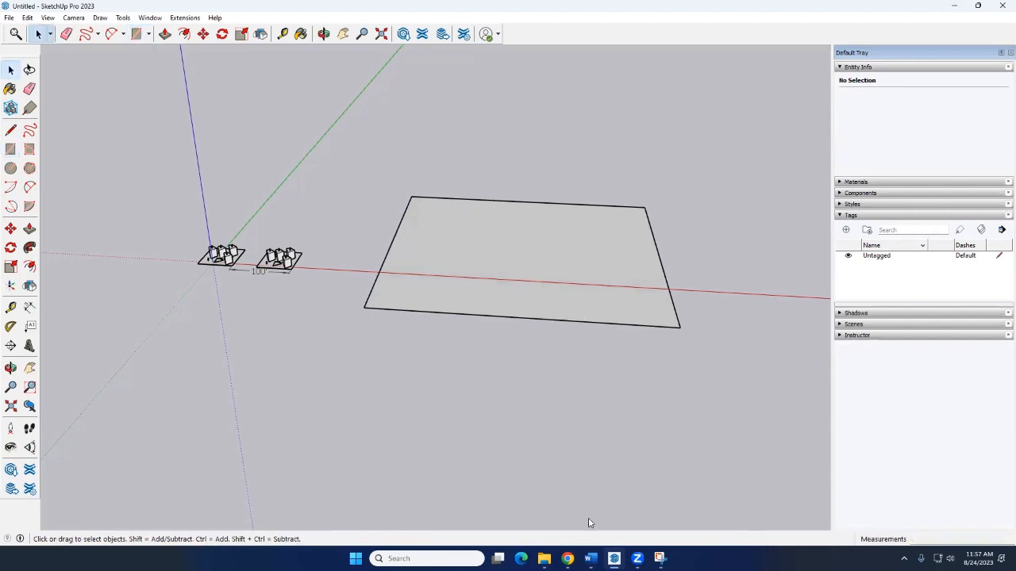
Switch to Chrome and replace the pyramid query in the search box with 455',455' without running the search.
left_click(567, 557)
triple_click(250, 69)
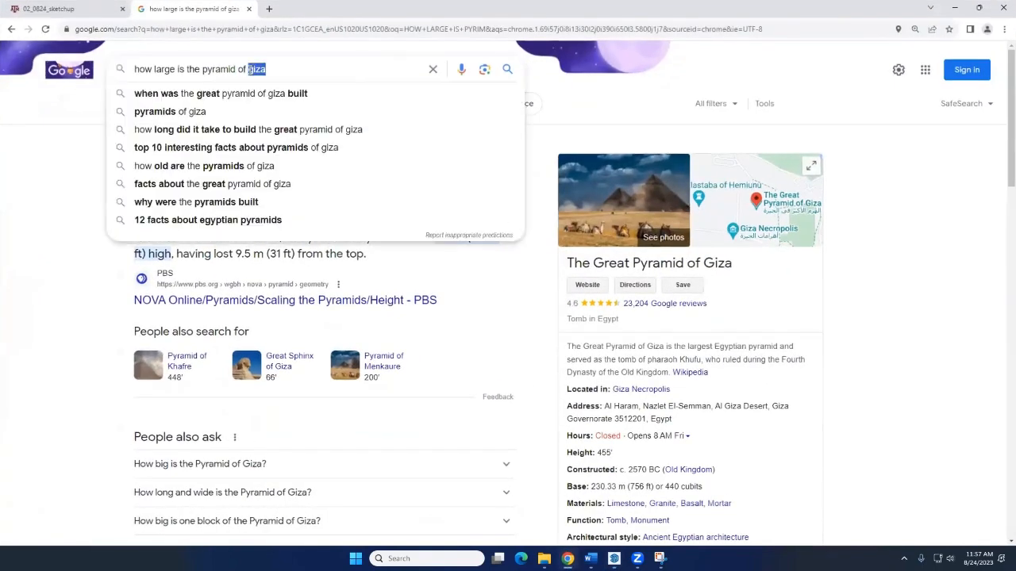
type("455")
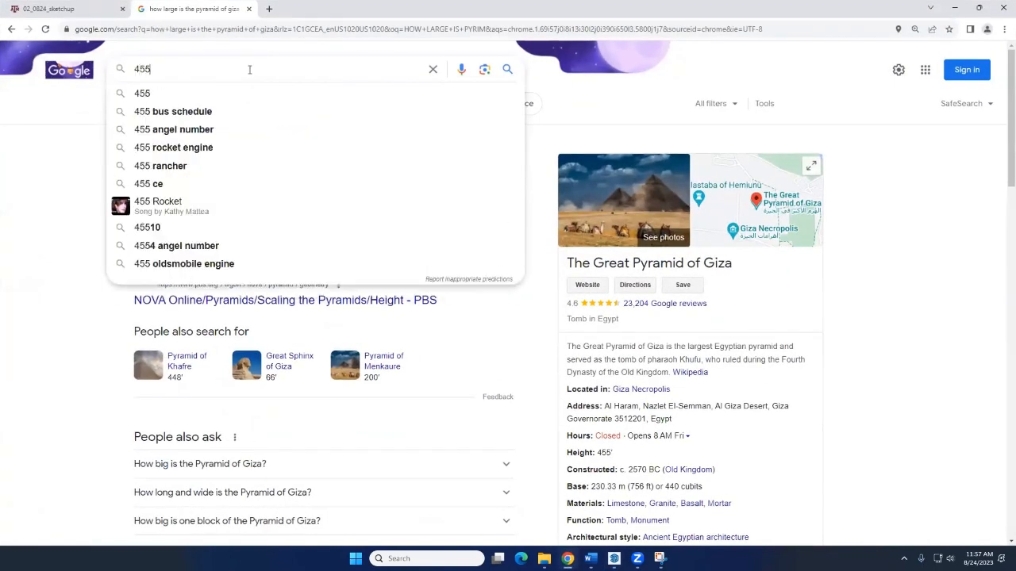
type("'.455")
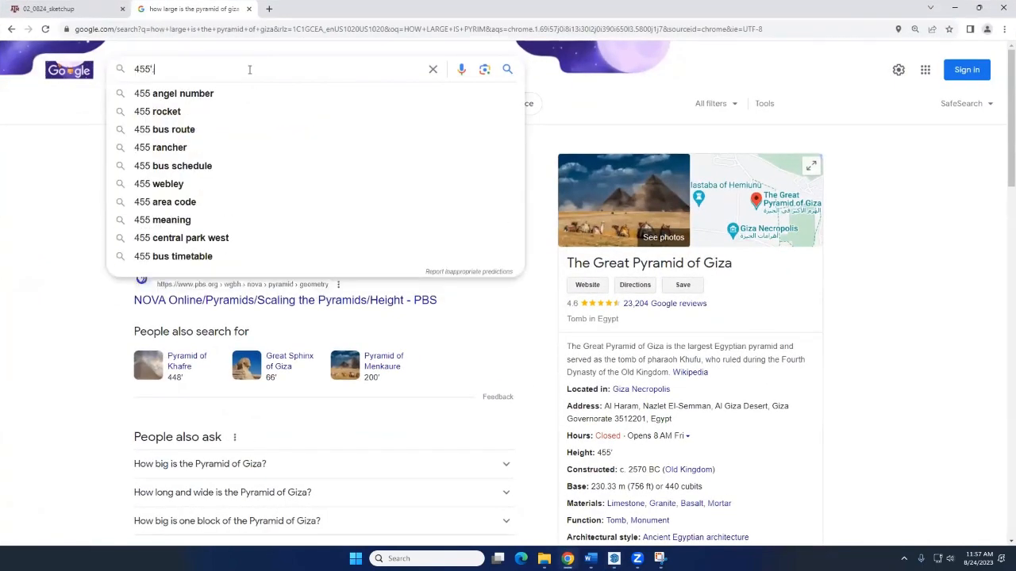
key("BackSpace")
key("BackSpace")
key("BackSpace")
key("BackSpace")
type(",455")
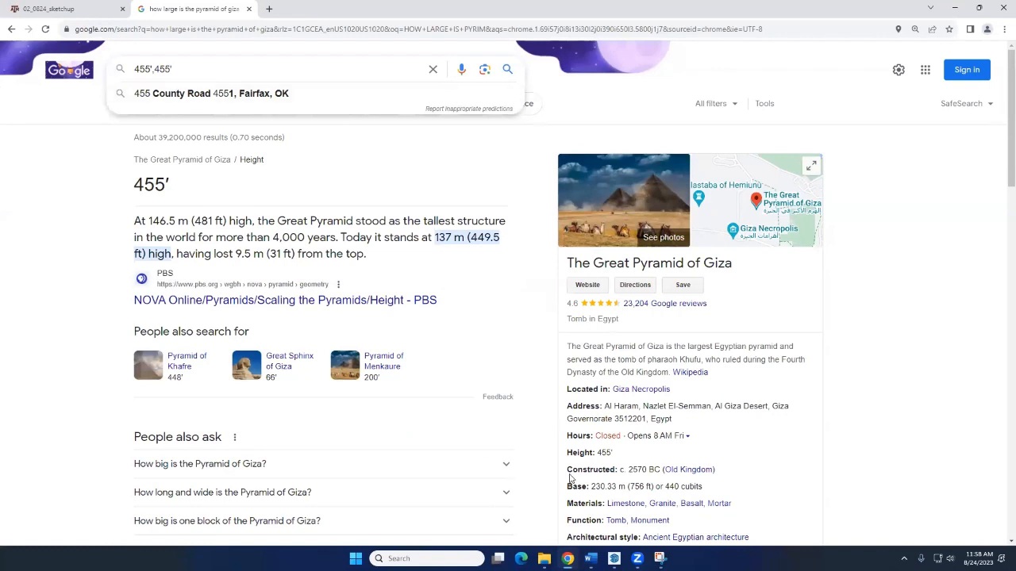
Switch back to SketchUp and add a linear dimension along the square's front edge, placed just in front of it.
left_click(639, 559)
left_click(615, 559)
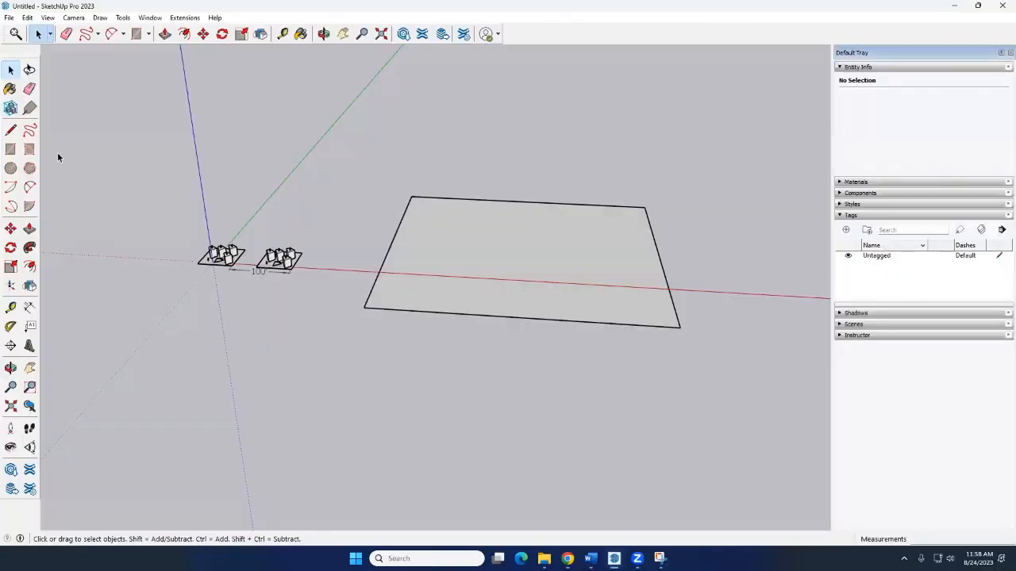
left_click(29, 307)
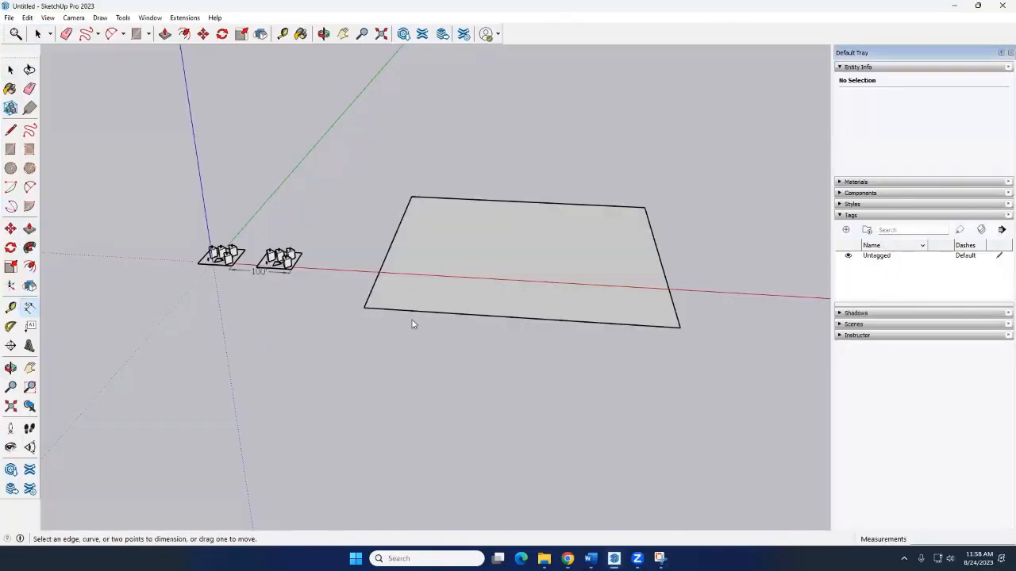
left_click(364, 309)
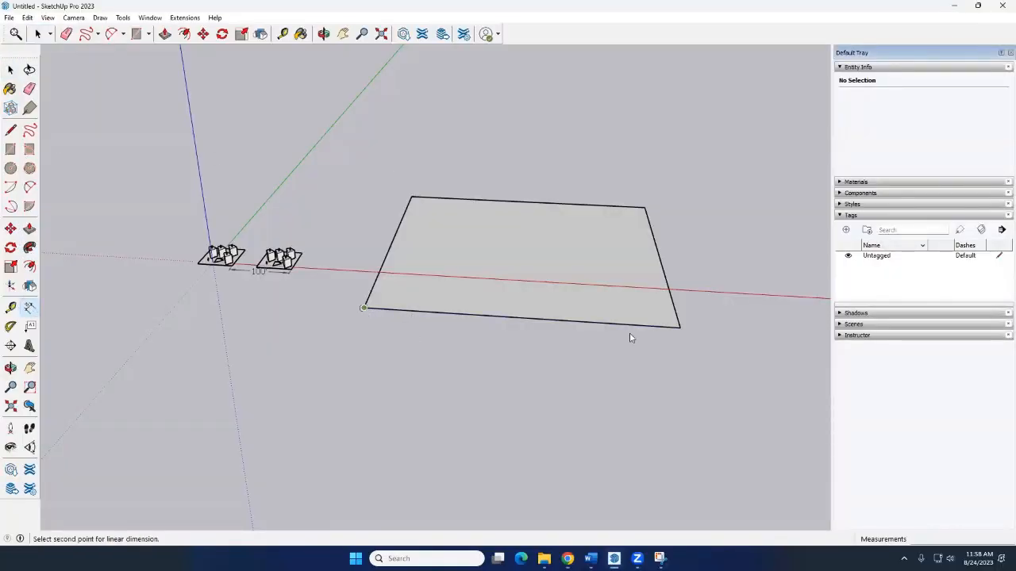
left_click(680, 328)
left_click(681, 342)
key("space")
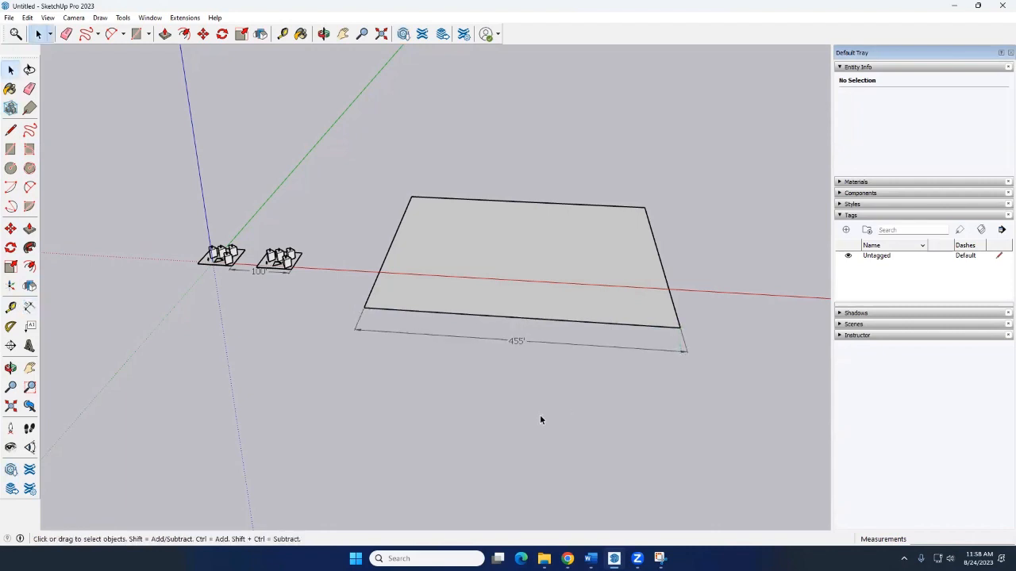
Recheck the Great Pyramid's height in the Chrome search result and return to SketchUp.
middle_click_drag(540, 414, 454, 404)
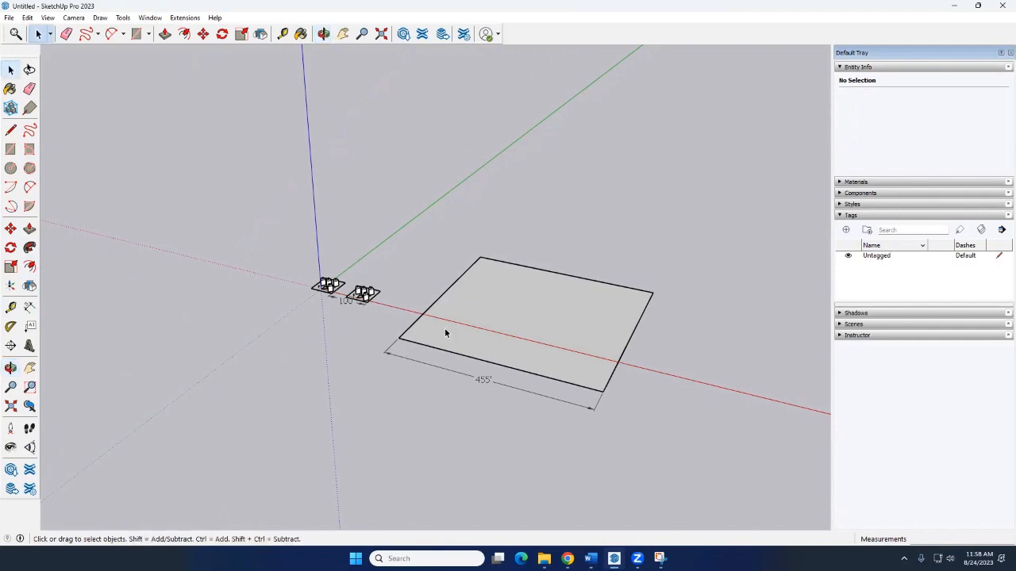
middle_click_drag(445, 333, 468, 326)
scroll(467, 325, "up", 4)
scroll(495, 326, "down", 3)
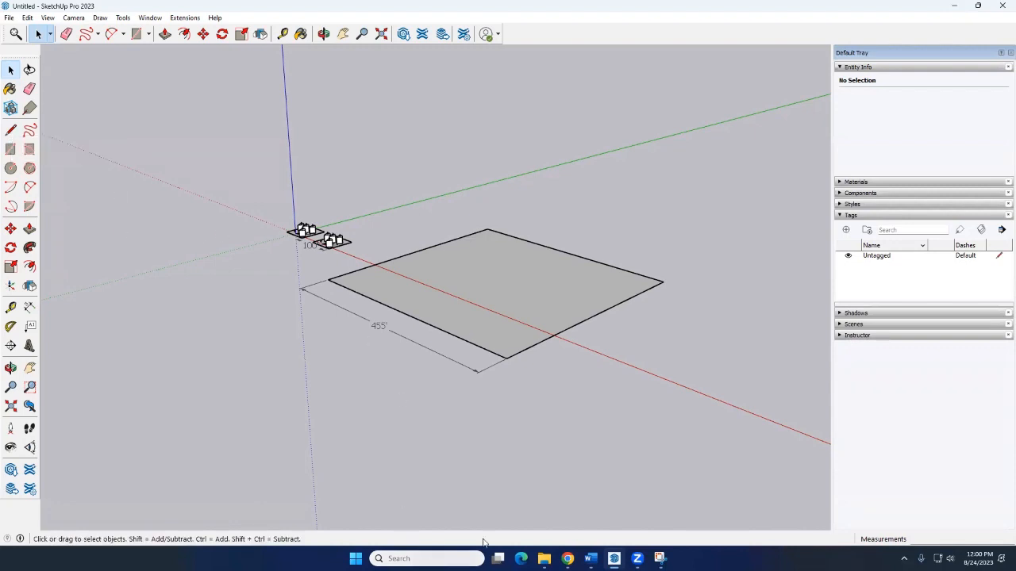
left_click(589, 561)
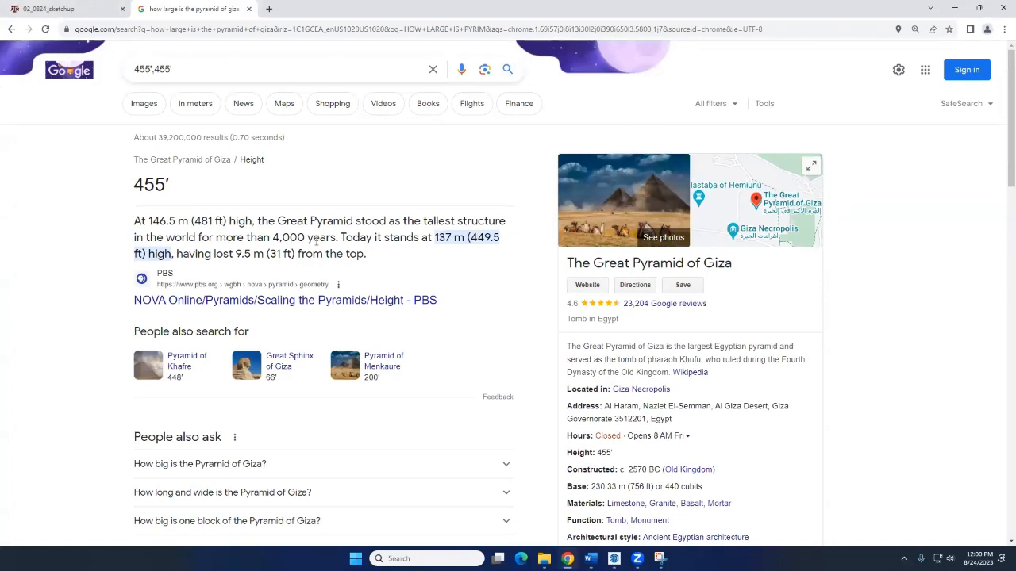
left_click(978, 7)
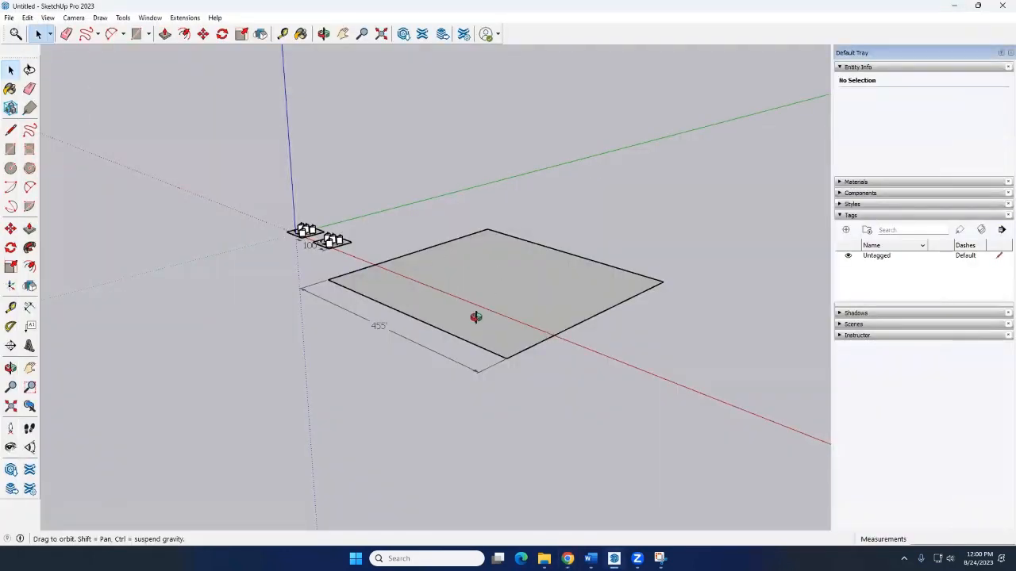
Draw both diagonals across the large square, connecting its opposite corners with lines.
middle_click_drag(476, 317, 490, 319)
scroll(490, 319, "up", 2)
scroll(490, 319, "down", 1)
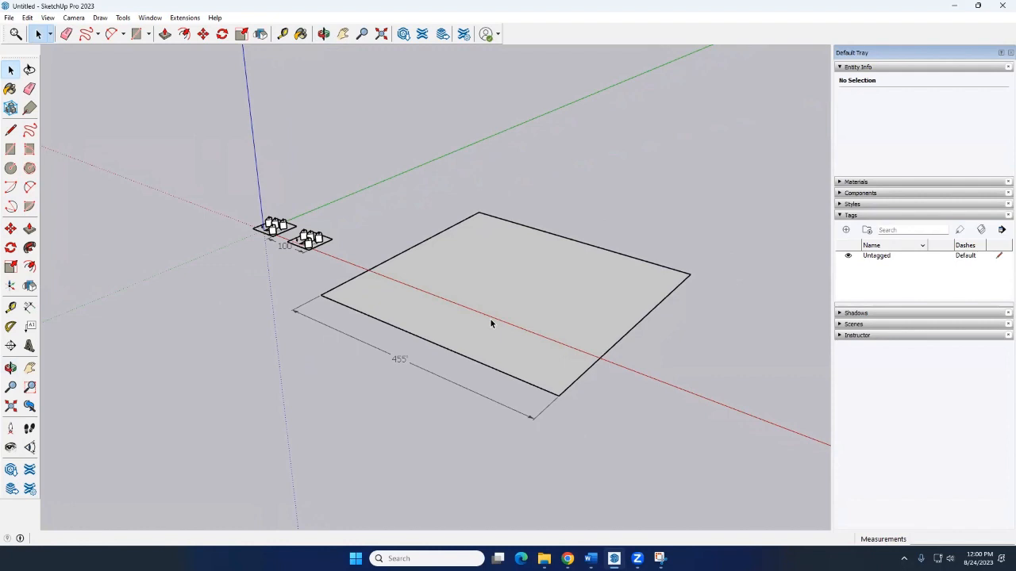
left_click(11, 130)
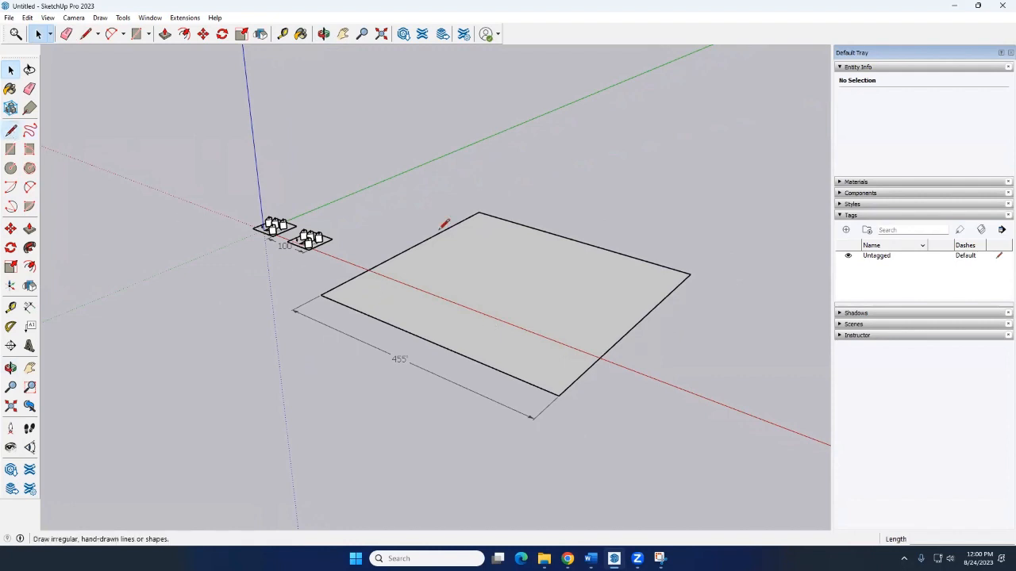
left_click(479, 213)
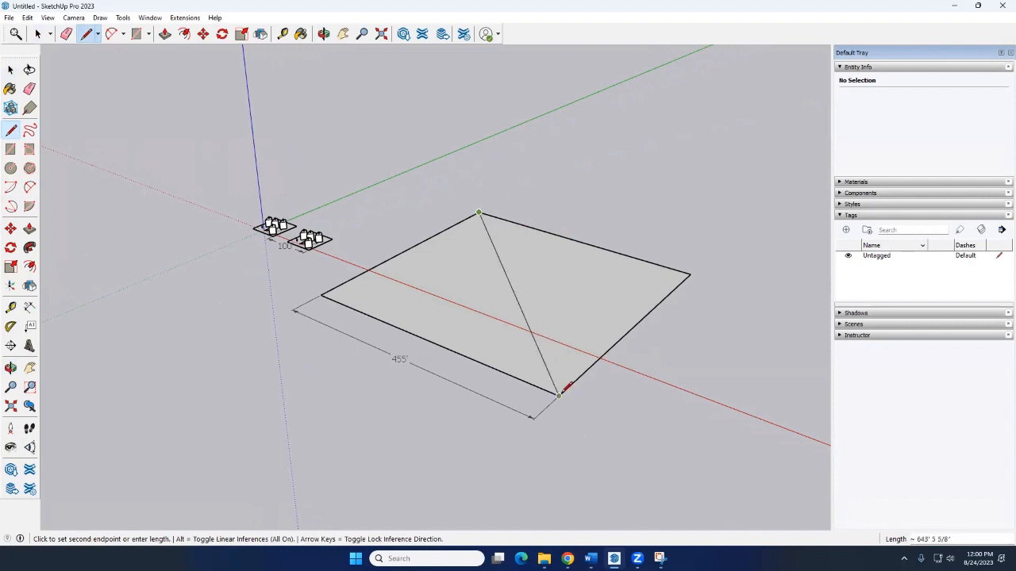
left_click(558, 394)
key("space")
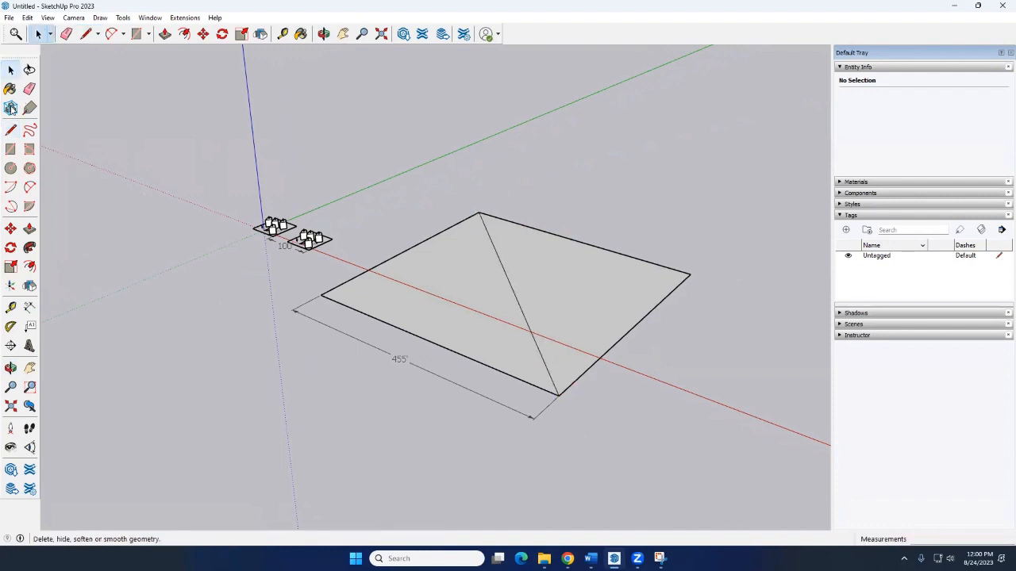
left_click(10, 130)
left_click(321, 295)
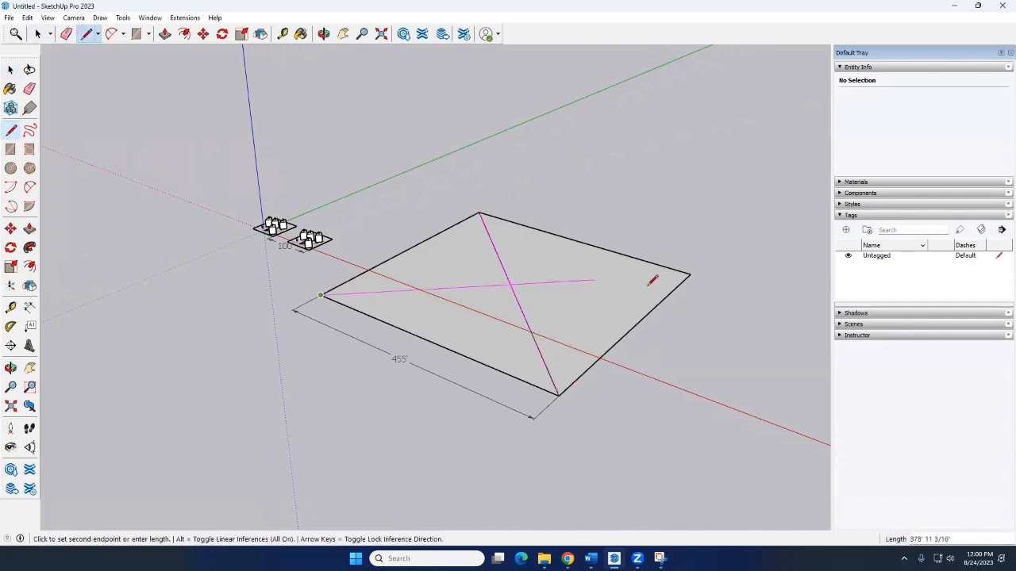
left_click(691, 275)
key("space")
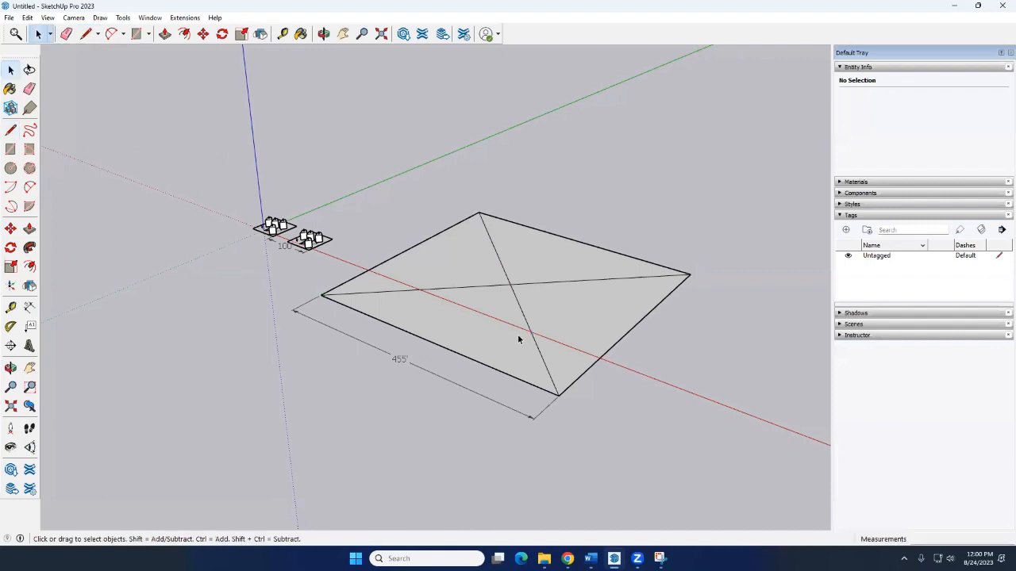
Draw a 481' vertical line along the blue axis from the intersection of the square's diagonals.
middle_click_drag(518, 337, 498, 279)
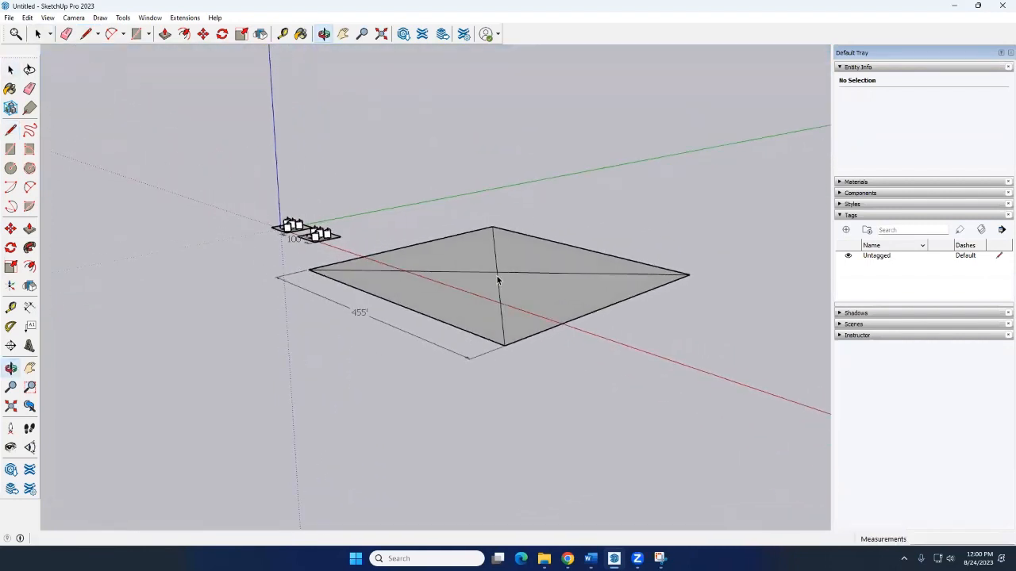
scroll(498, 274, "up", 3)
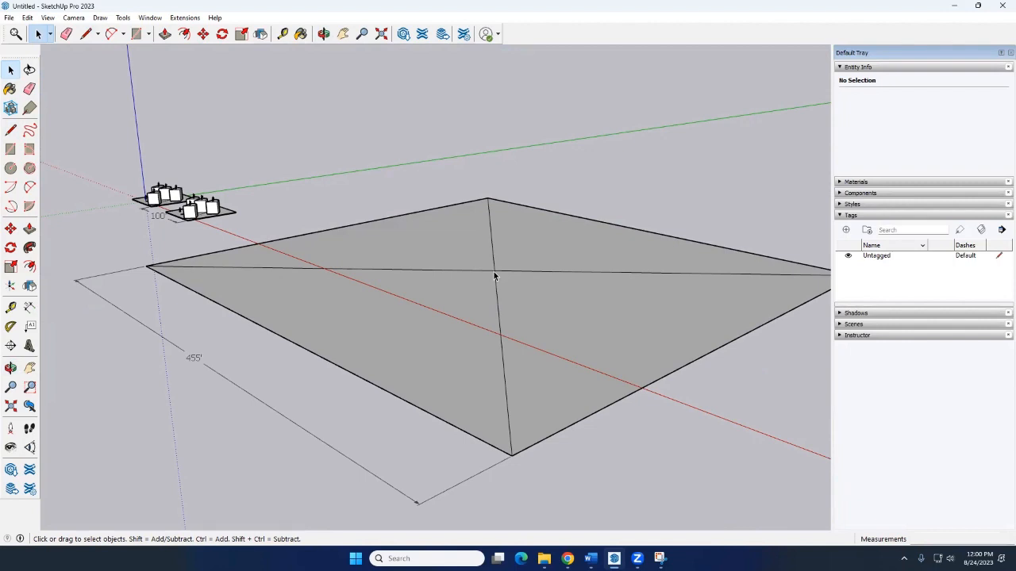
scroll(494, 275, "down", 3)
middle_click_drag(493, 274, 454, 268)
scroll(453, 269, "up", 2)
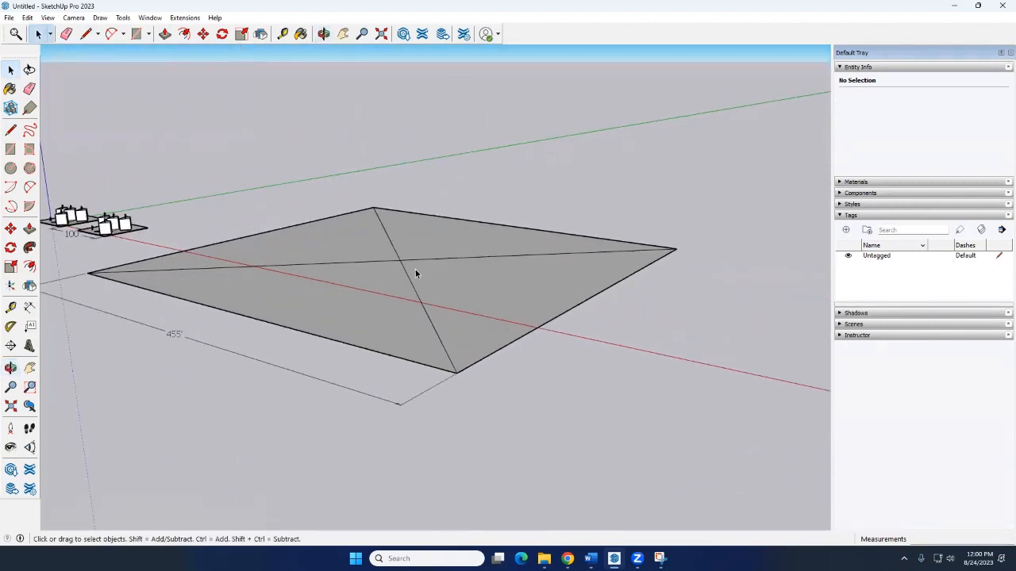
left_click(12, 131)
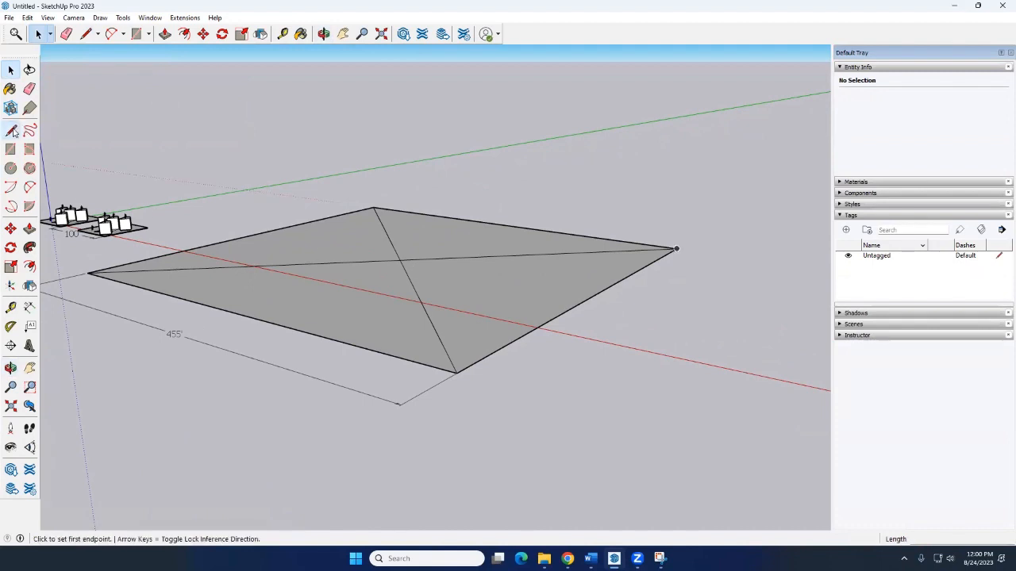
left_click(400, 259)
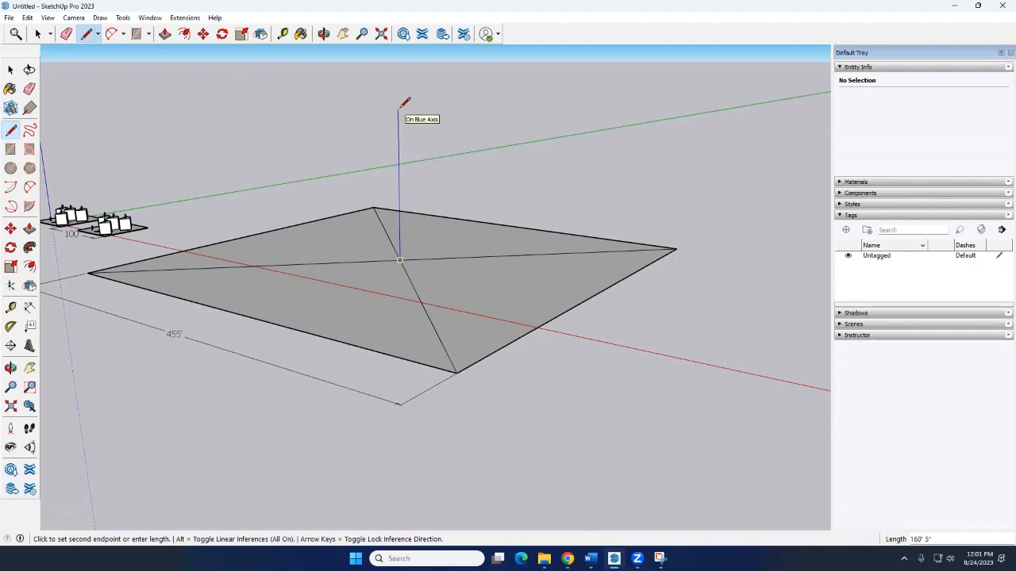
type("481")
key("Return")
key("space")
Add a linear dimension between the vertical line's top endpoint and its base, offset to the side along the green axis.
scroll(394, 123, "down", 5)
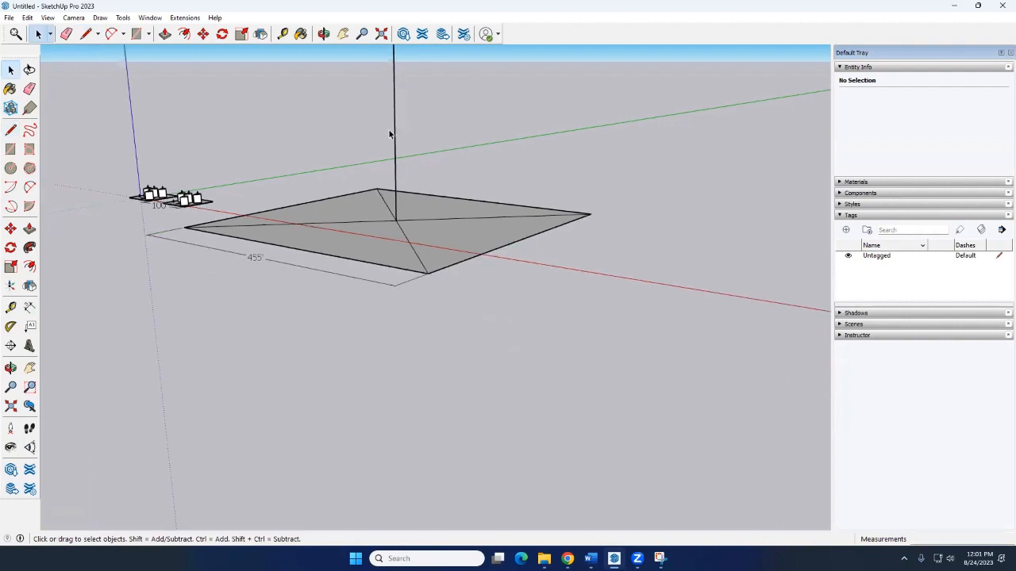
scroll(393, 126, "down", 5)
middle_click_drag(395, 129, 343, 198)
scroll(419, 172, "up", 7)
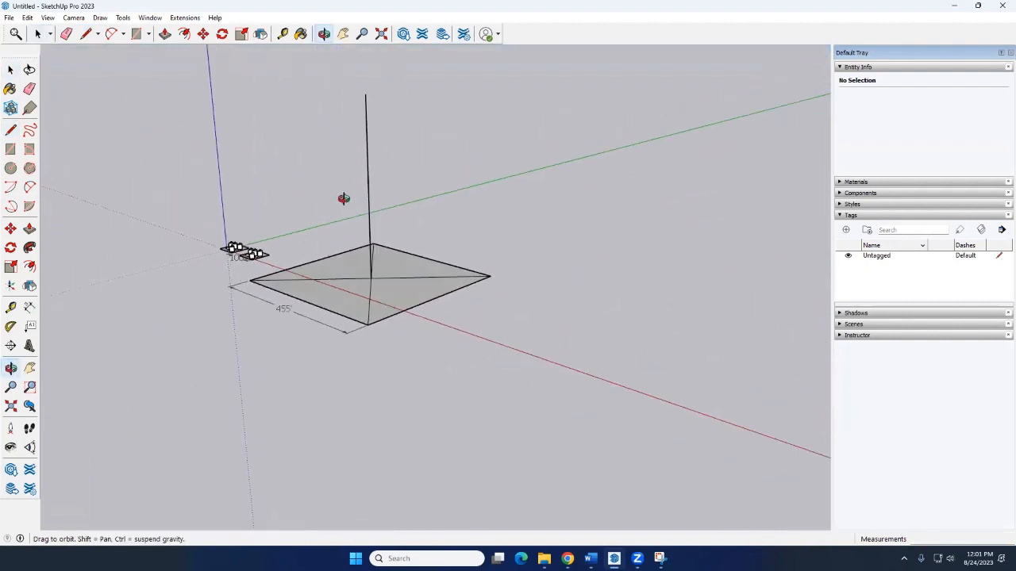
left_click(29, 306)
left_click(365, 95)
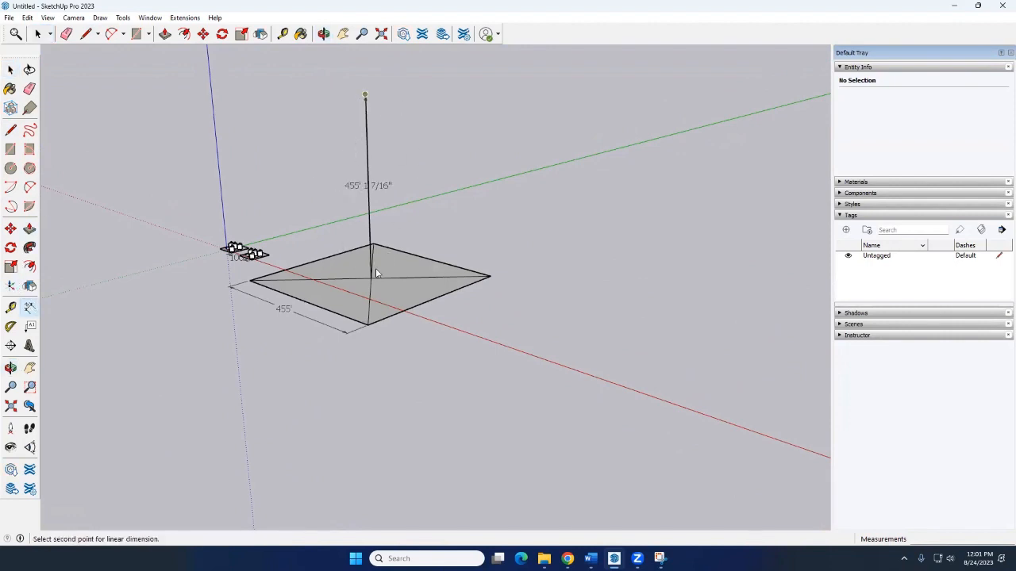
left_click(371, 278)
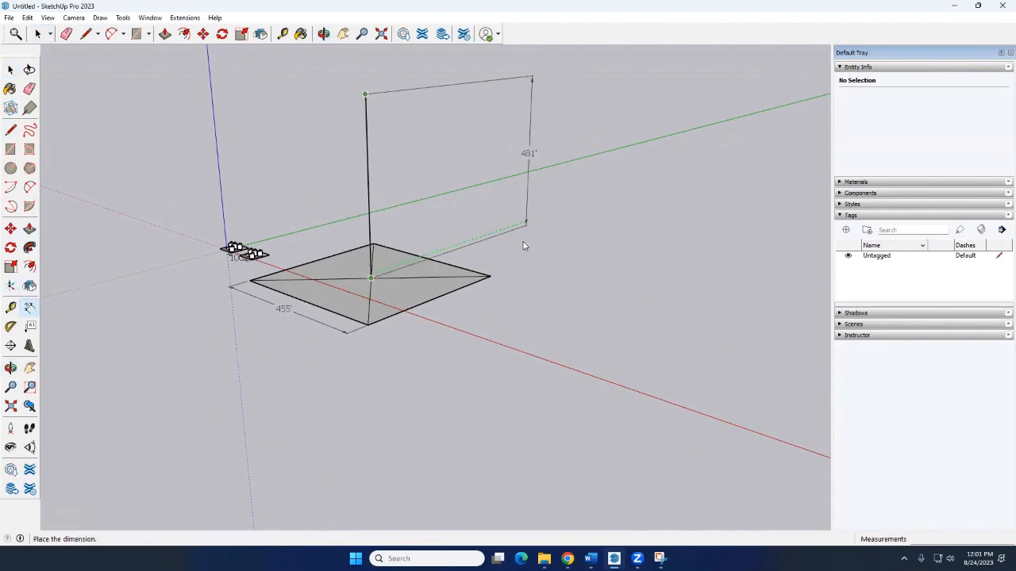
left_click(497, 247)
key("space")
middle_click_drag(556, 240, 533, 260)
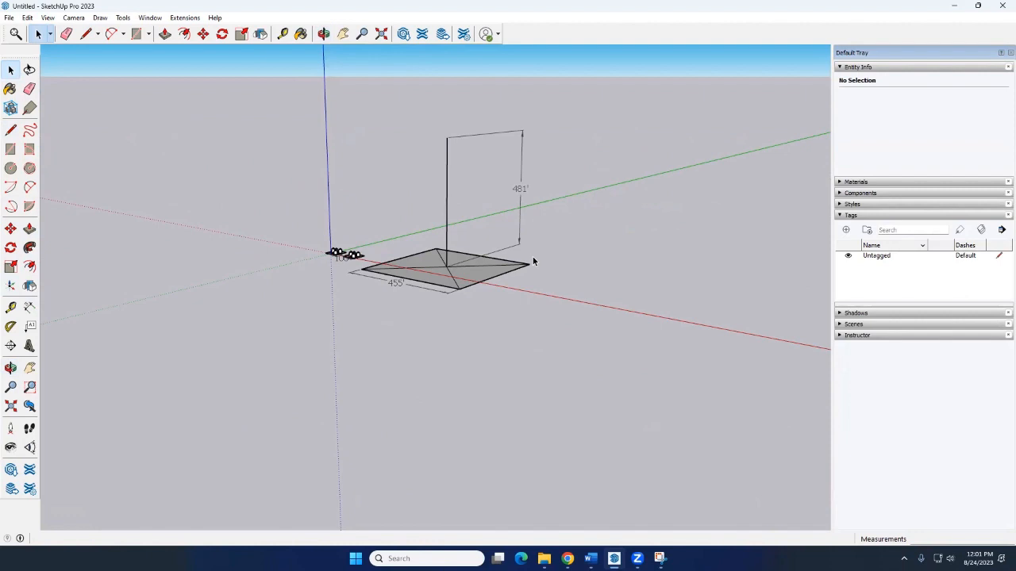
scroll(429, 266, "up", 2)
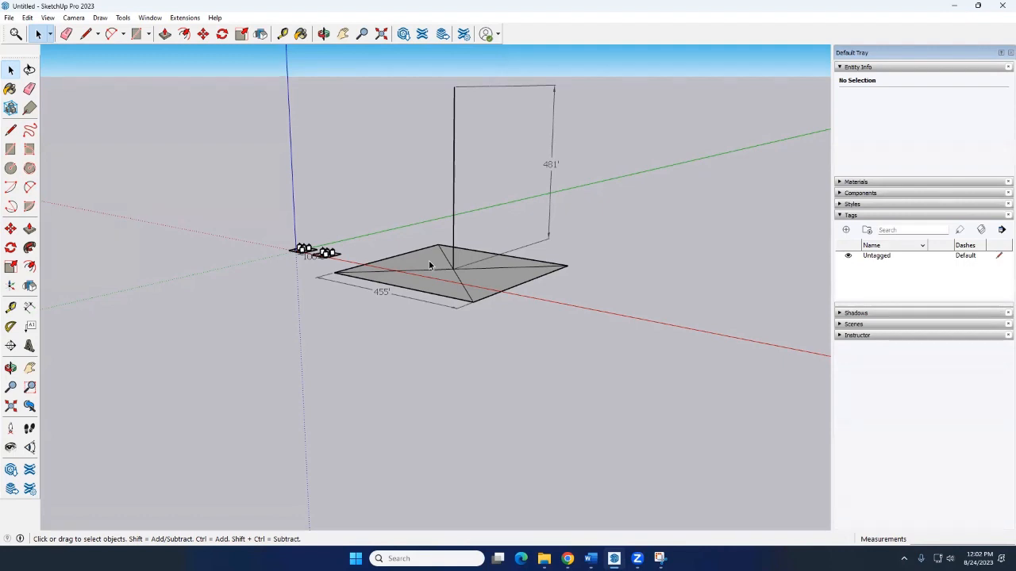
Draw two sloping edges from the top of the 481' vertical line to two adjacent corners of the square base.
scroll(515, 161, "up", 5)
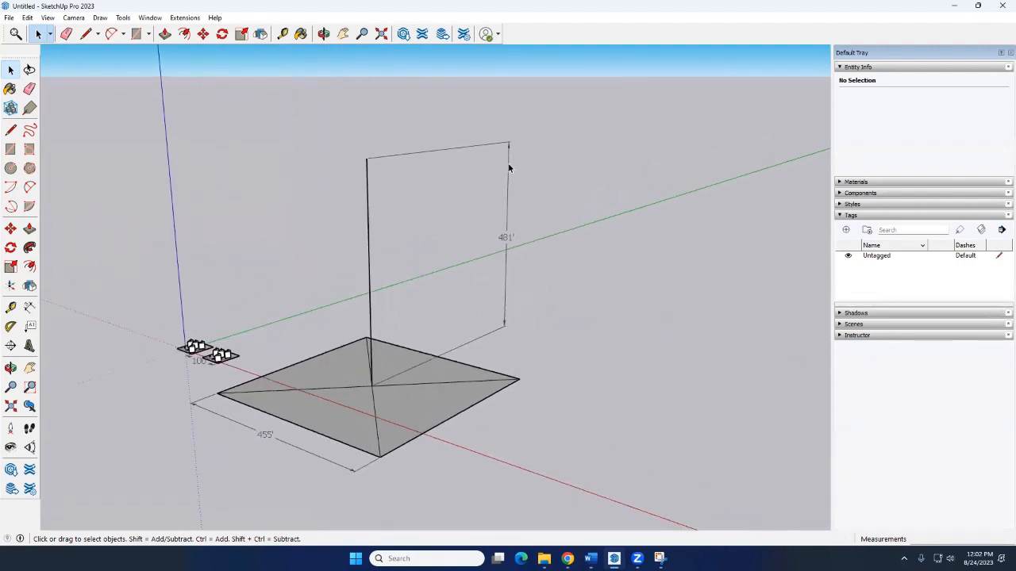
scroll(509, 167, "down", 2)
left_click(86, 34)
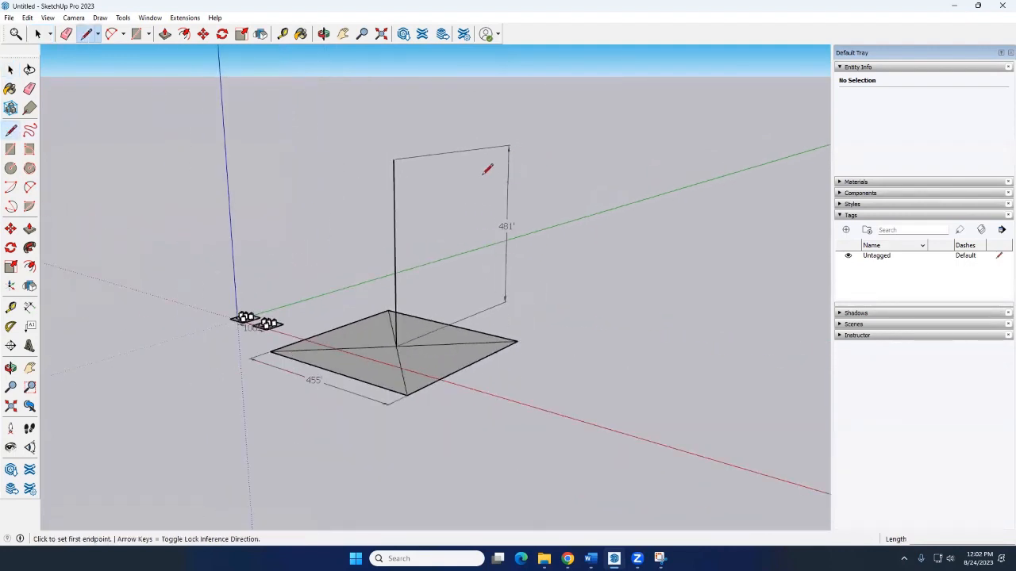
left_click(393, 159)
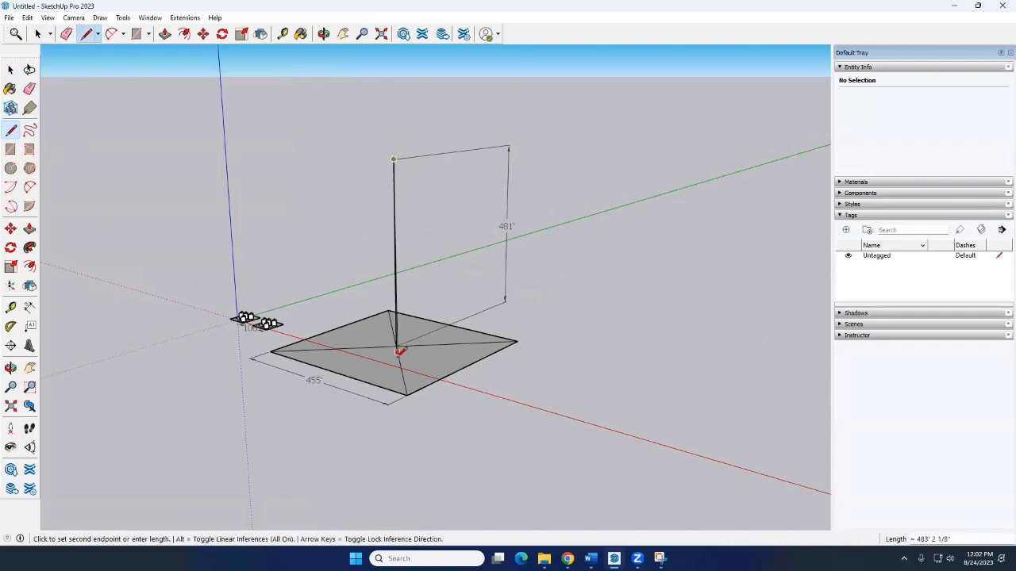
left_click(406, 393)
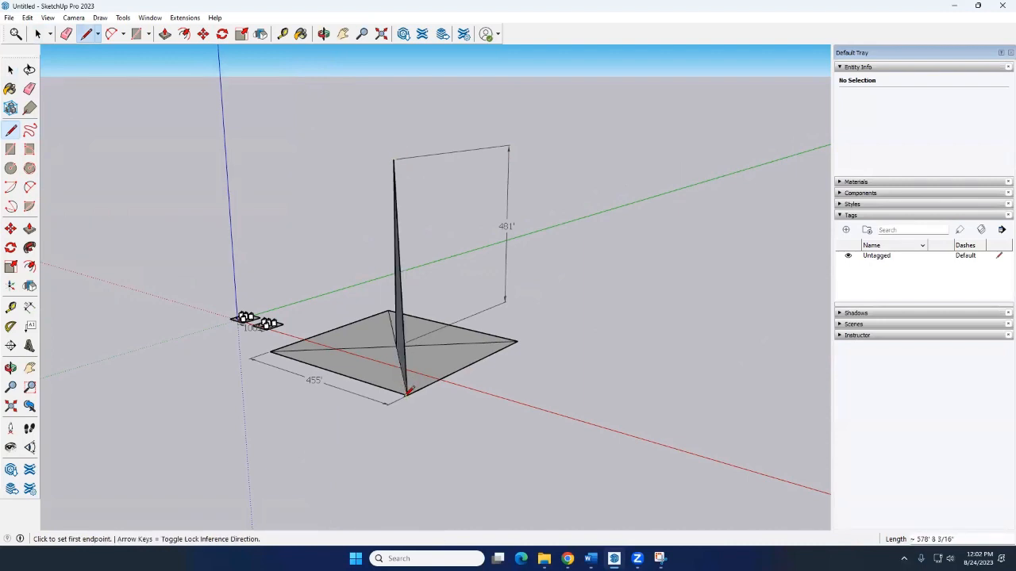
left_click(394, 159)
left_click(516, 341)
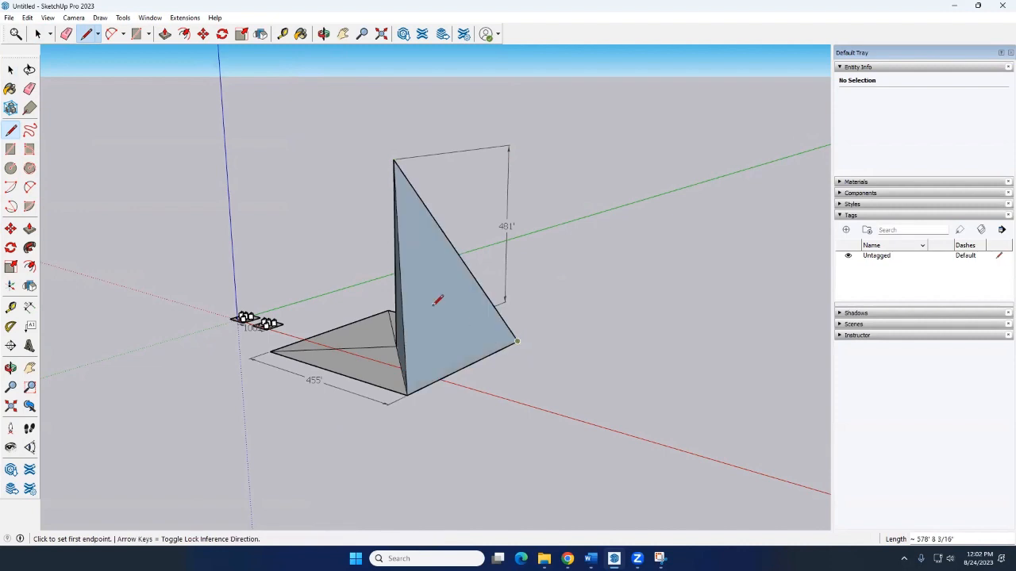
Connect the apex to the remaining two base corners with lines, closing all four faces of the pyramid.
middle_click_drag(369, 319, 451, 167)
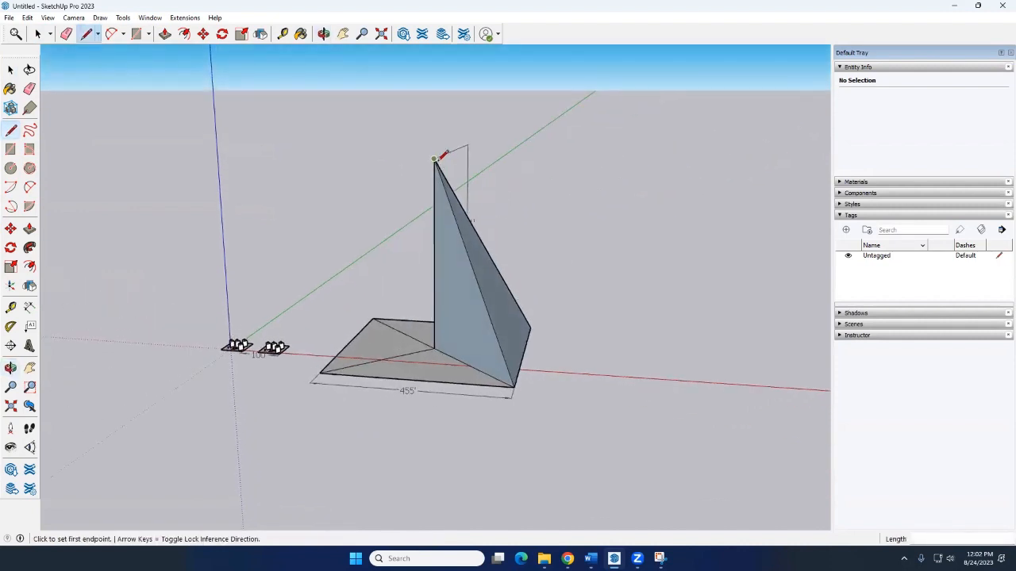
left_click(435, 159)
left_click(322, 372)
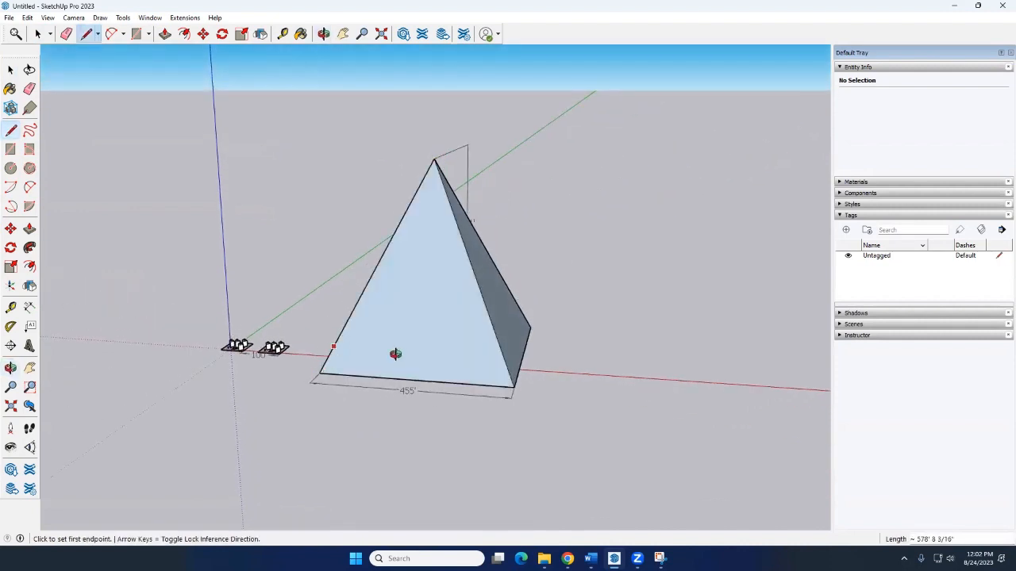
mouse_move(395, 354)
middle_mouse_down()
mouse_move(483, 304)
mouse_move(612, 296)
mouse_move(404, 277)
mouse_move(438, 294)
mouse_move(541, 274)
middle_mouse_up()
scroll(425, 281, "down", 4)
scroll(542, 271, "up", 3)
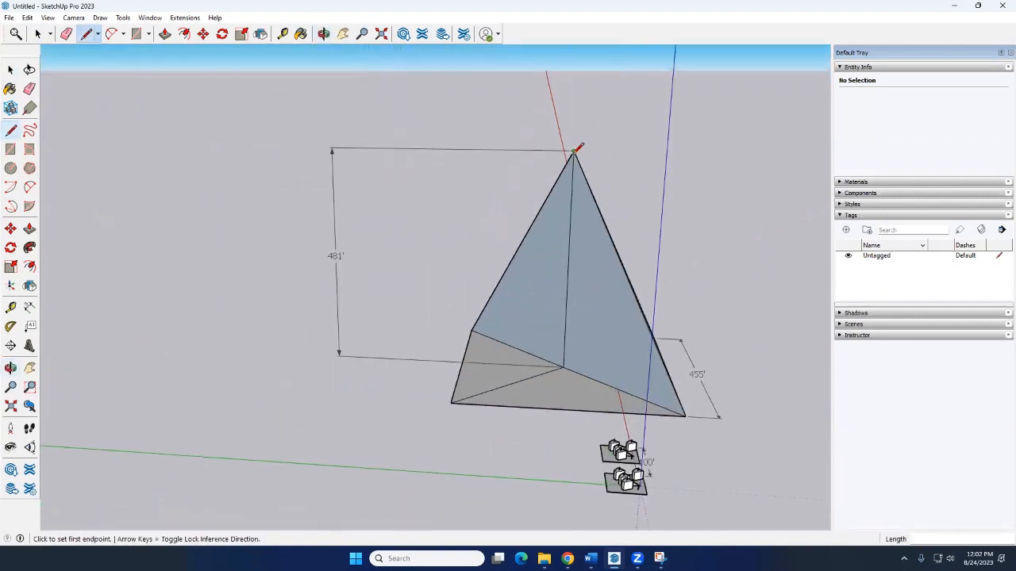
left_click(575, 150)
left_click(450, 402)
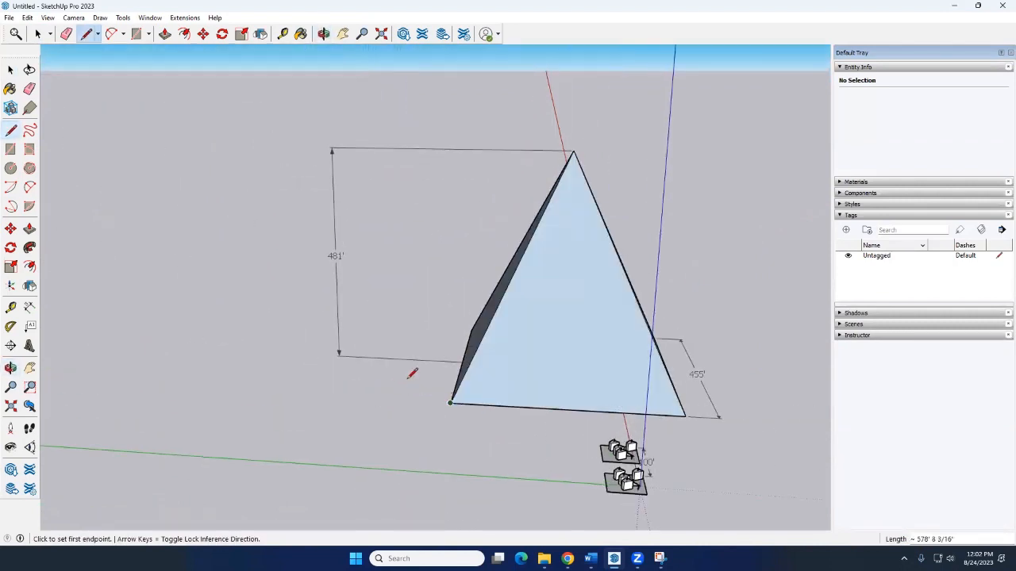
key("space")
Copy a standing human figure from a block top on the model nearer the pyramid onto the pyramid's apex.
scroll(408, 379, "down", 3)
middle_click_drag(408, 380, 410, 350)
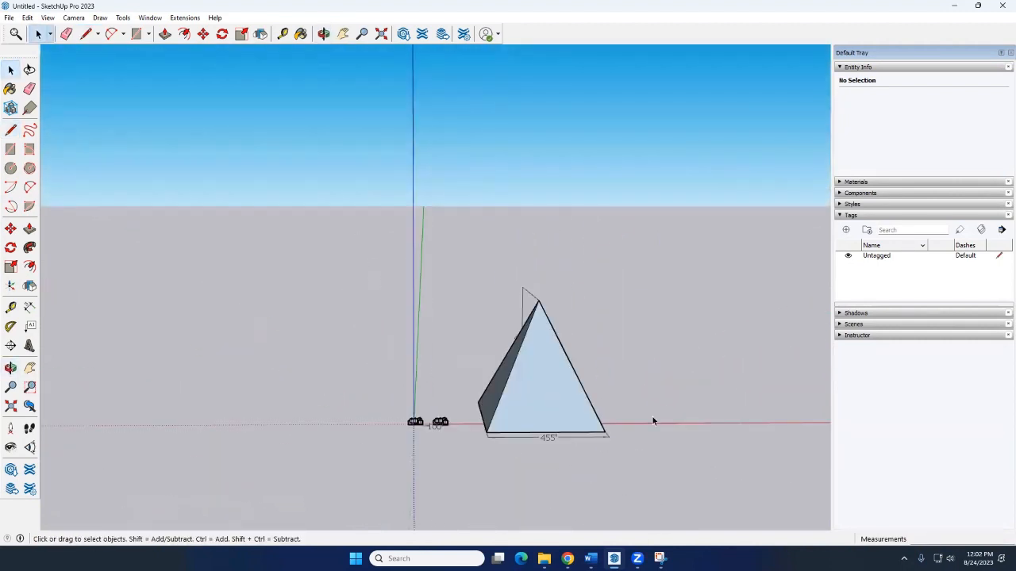
middle_click_drag(653, 416, 444, 413)
scroll(406, 411, "up", 5)
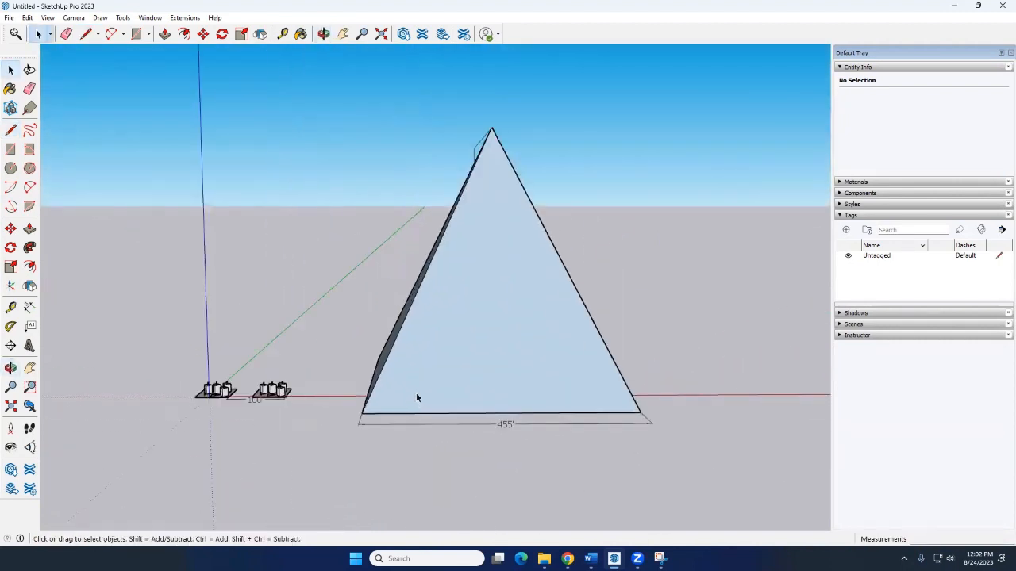
scroll(266, 375, "up", 6)
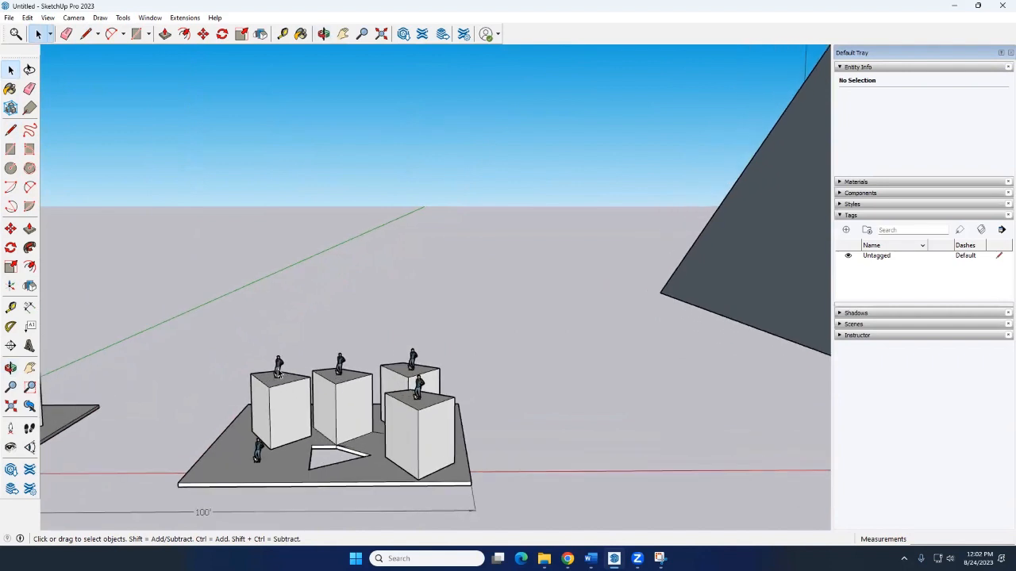
left_click(277, 370)
key("m")
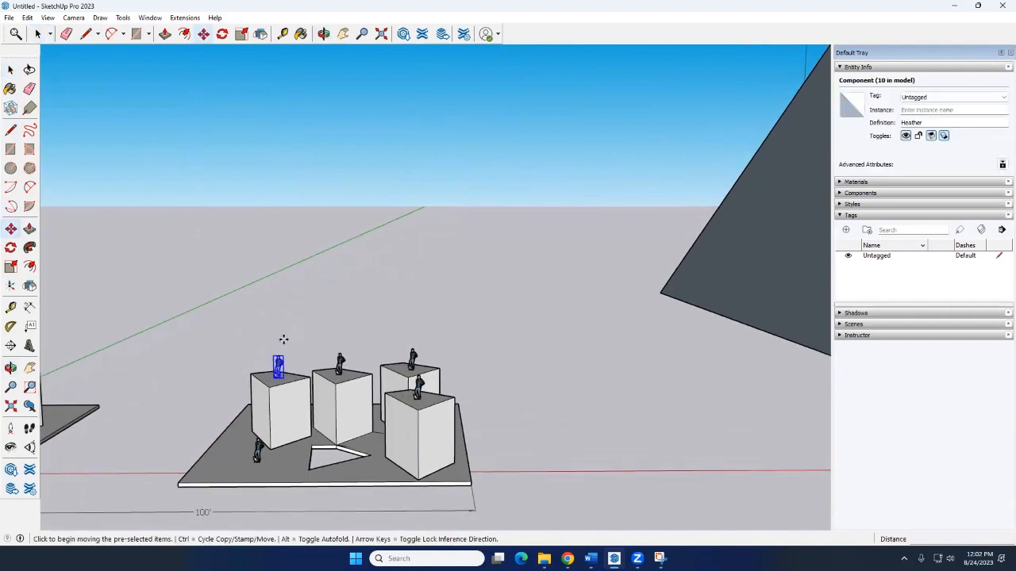
scroll(284, 349, "up", 8)
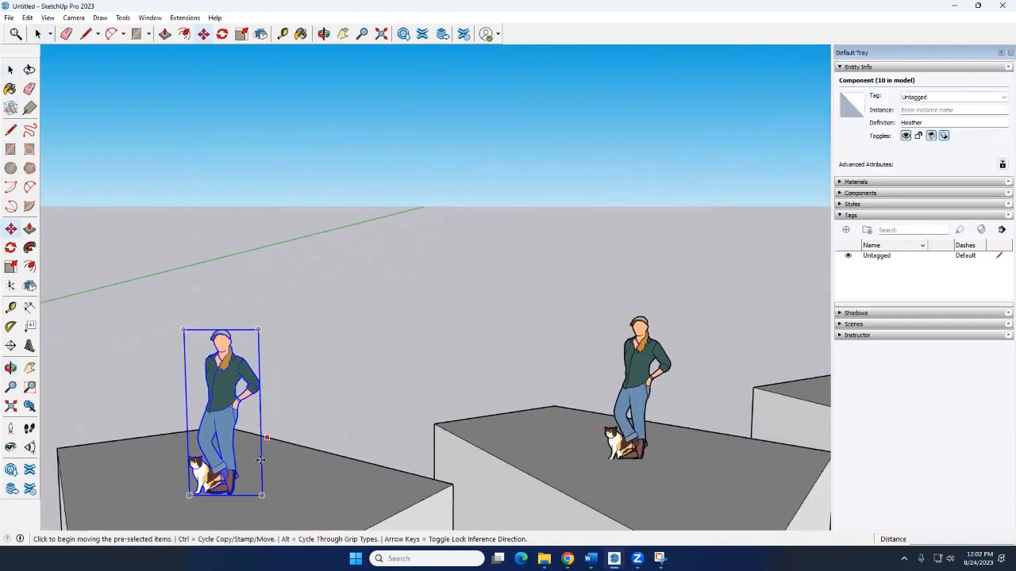
key("ctrl")
left_click(230, 496)
scroll(238, 388, "down", 8)
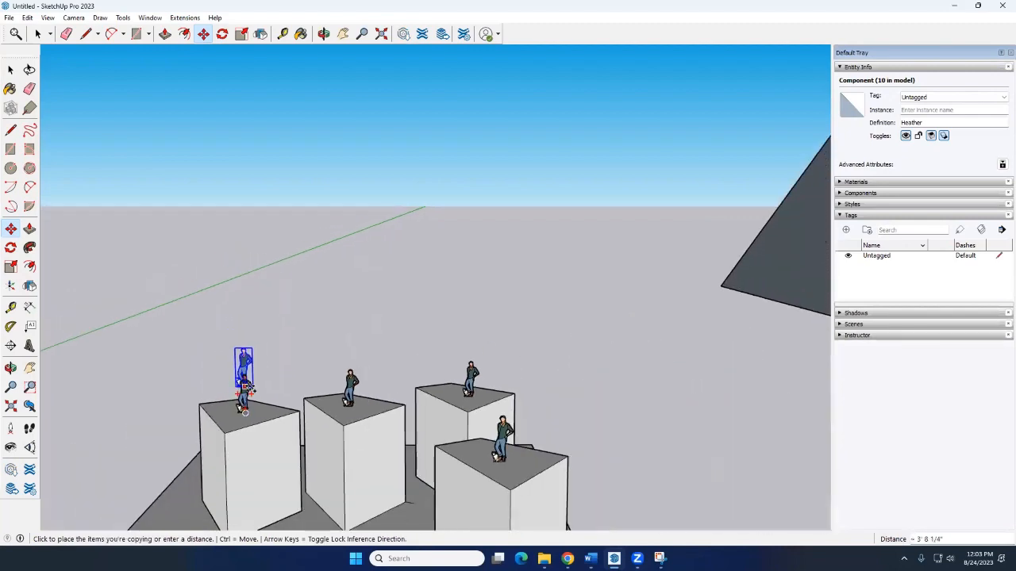
scroll(238, 385, "down", 10)
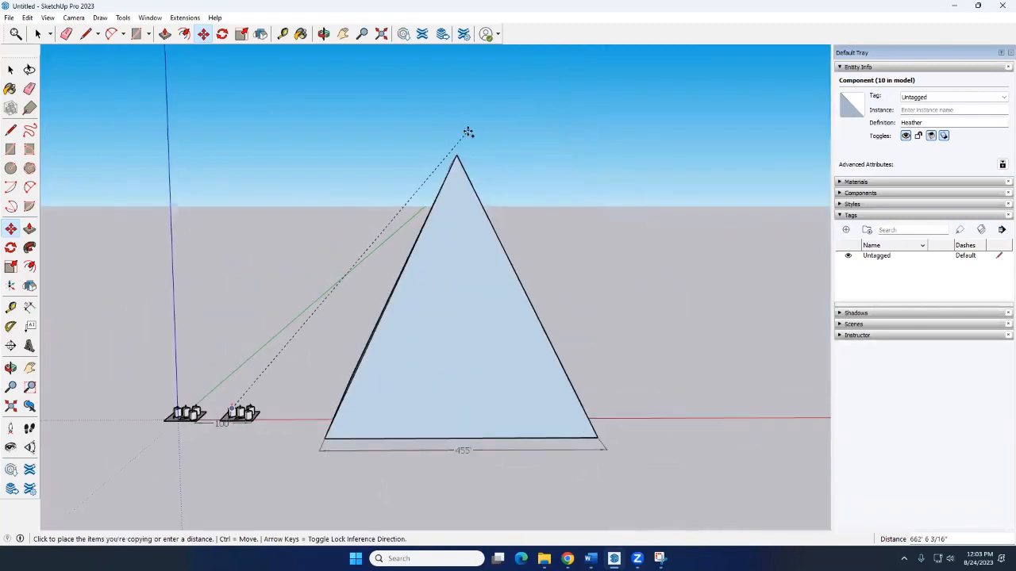
scroll(468, 132, "up", 8)
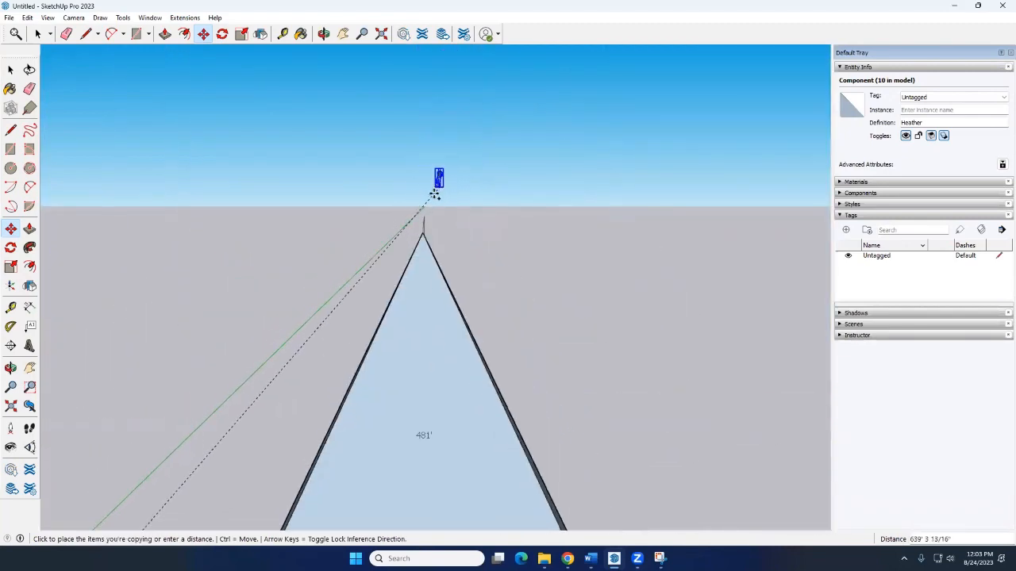
scroll(423, 228, "up", 5)
scroll(423, 226, "down", 2)
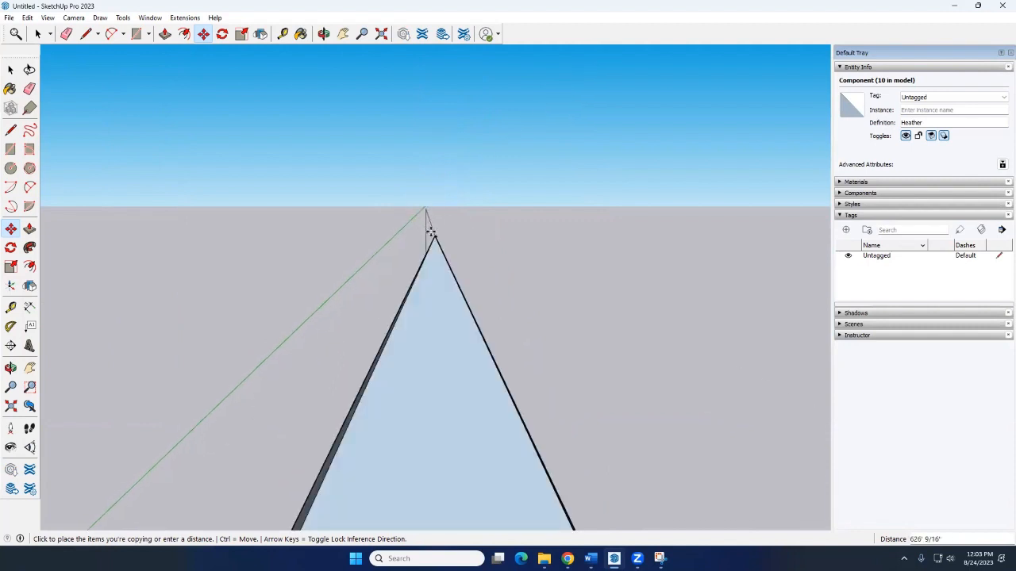
left_click(431, 232)
key("space")
Examine the figure on the apex up close and compare its scale with the whole pyramid from several angles.
scroll(289, 223, "down", 4)
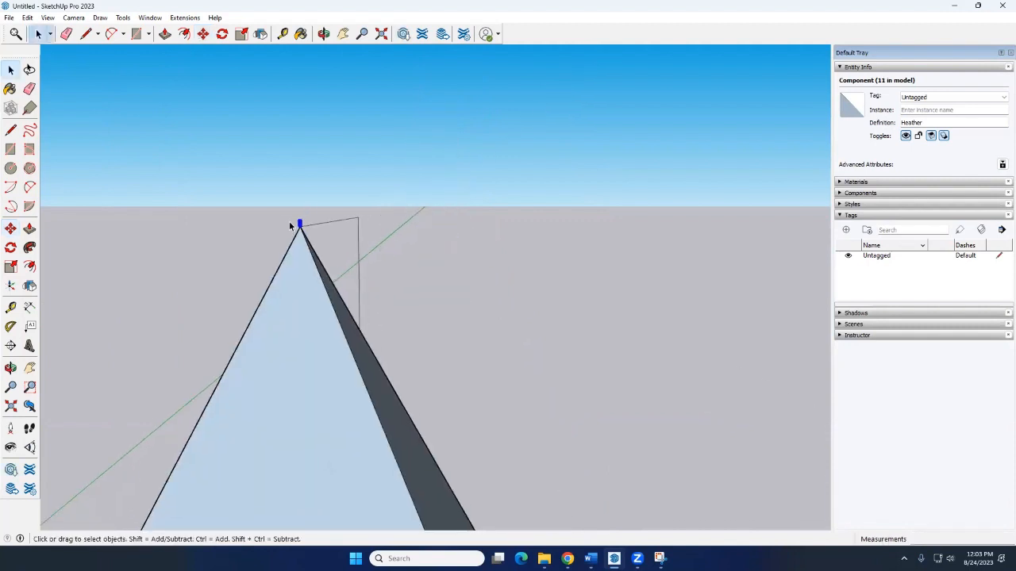
mouse_move(289, 223)
middle_mouse_down()
mouse_move(302, 229)
mouse_move(279, 219)
middle_mouse_up()
scroll(278, 219, "up", 1)
left_click(257, 199)
scroll(256, 199, "down", 2)
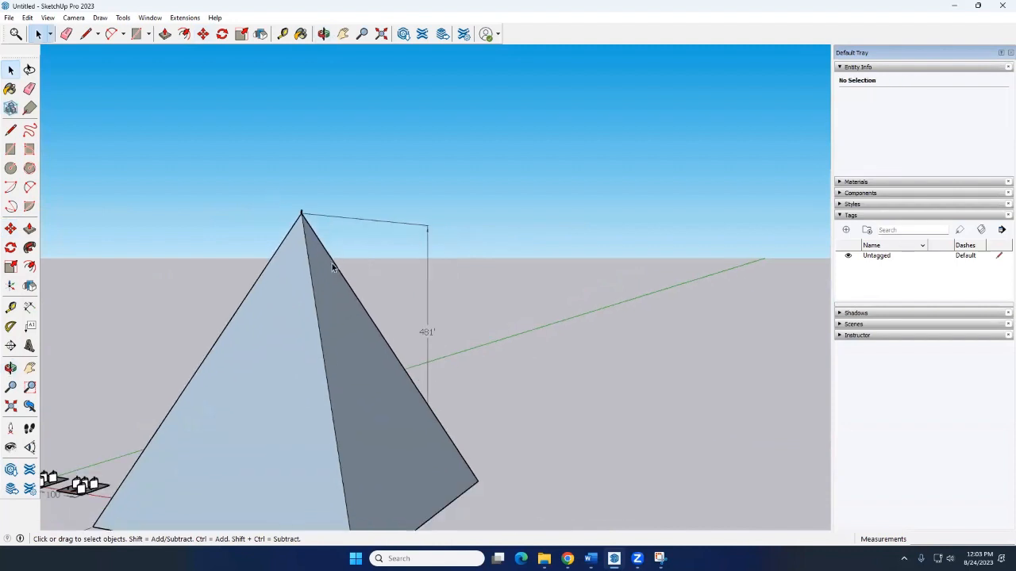
middle_click_drag(332, 266, 159, 246)
scroll(280, 214, "up", 10)
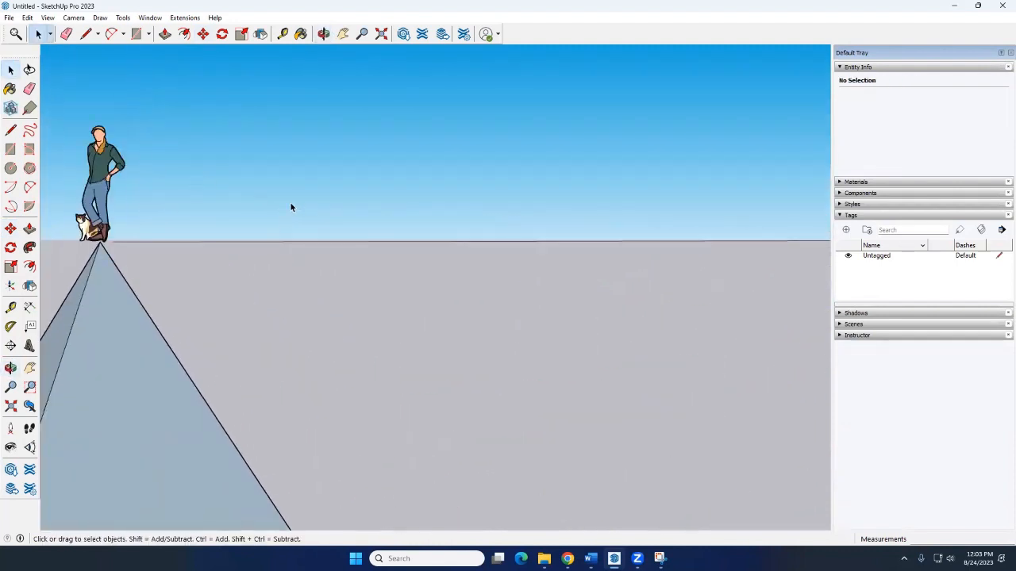
scroll(290, 204, "down", 8)
scroll(312, 187, "up", 4)
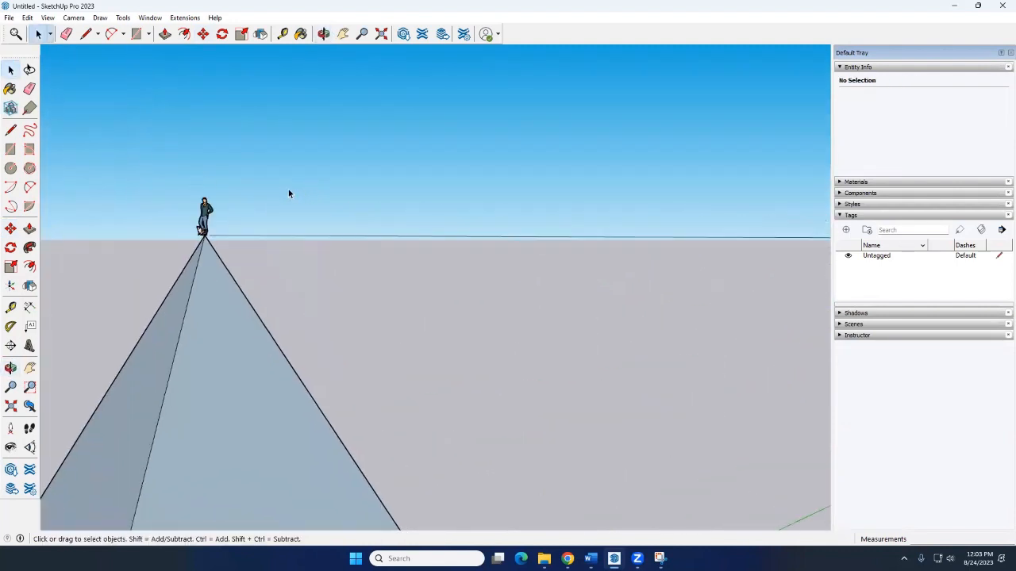
left_click(205, 211)
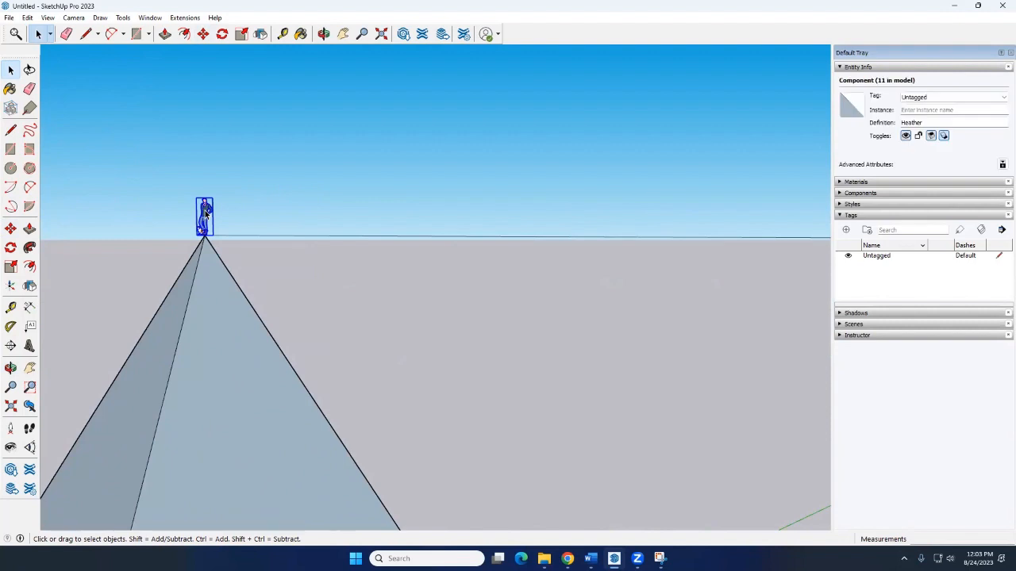
scroll(214, 205, "down", 5)
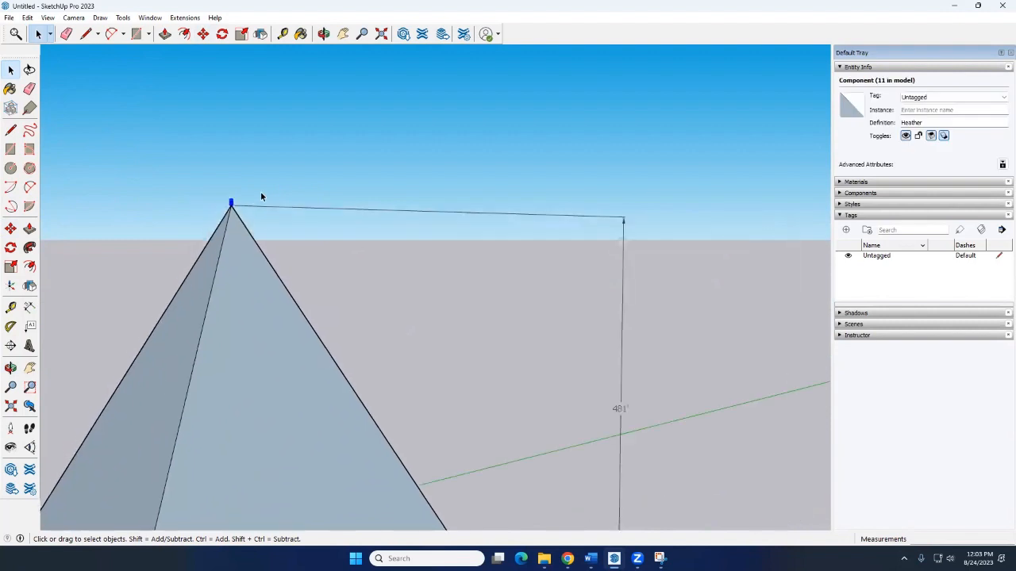
scroll(260, 191, "down", 3)
middle_click_drag(261, 191, 322, 270)
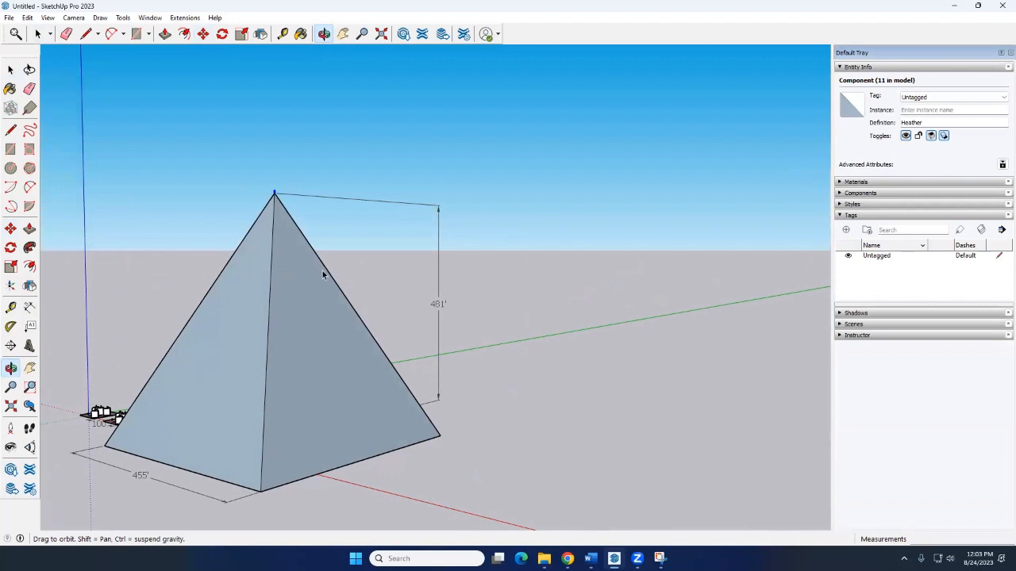
scroll(283, 204, "up", 2)
left_click(286, 204)
scroll(286, 204, "down", 4)
middle_click_drag(334, 231, 292, 205)
scroll(291, 205, "up", 2)
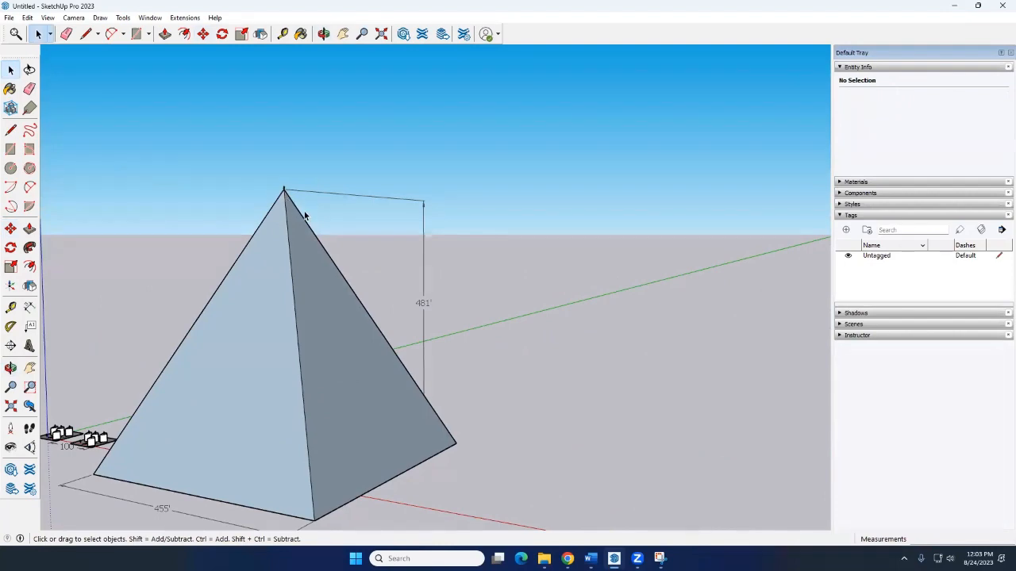
Switch to Chrome and search Google for "PYRAMID OF GIZA".
left_click(567, 558)
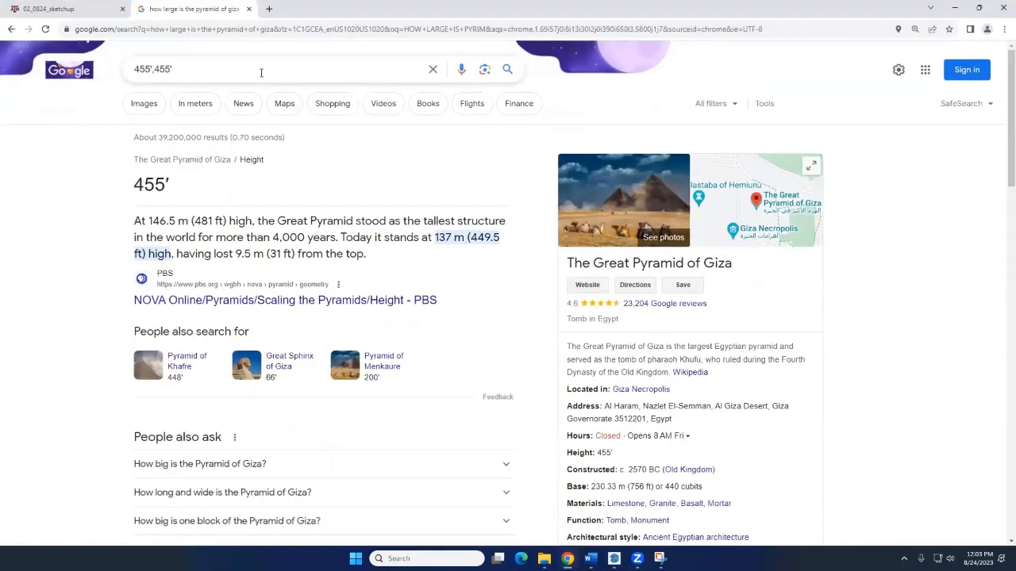
triple_click(261, 72)
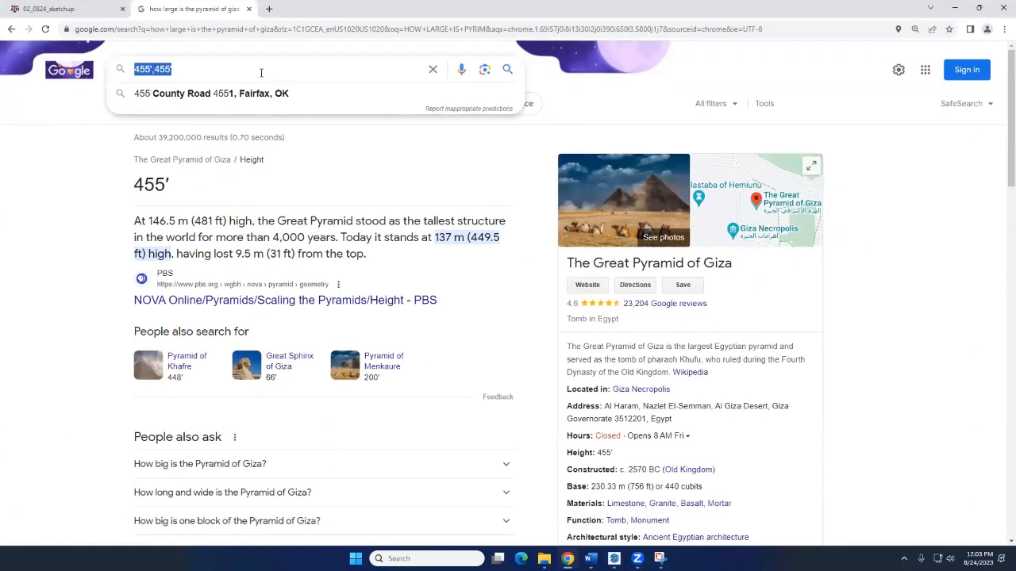
type("PYRAMID OF GA")
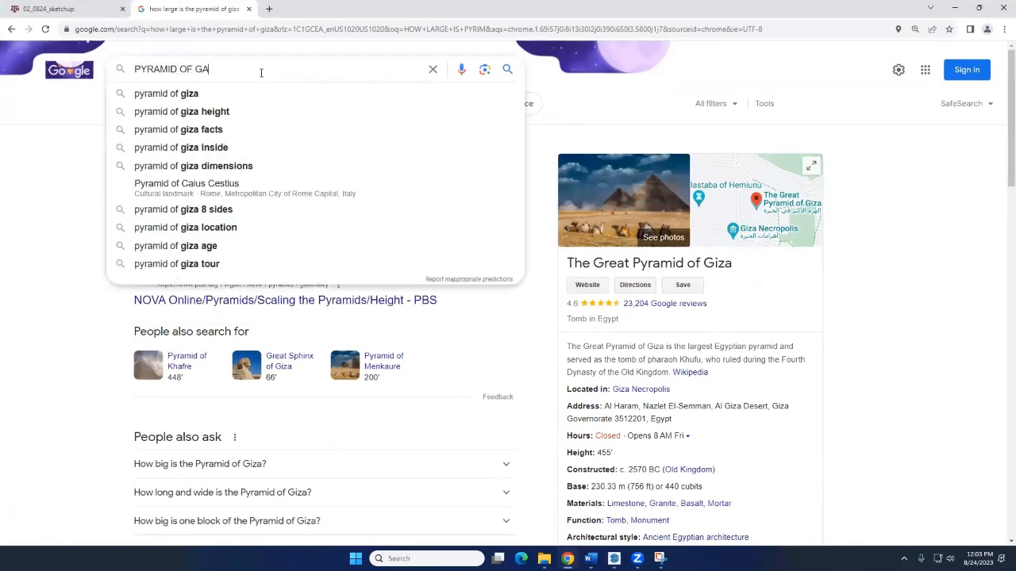
key("BackSpace")
type("IZA")
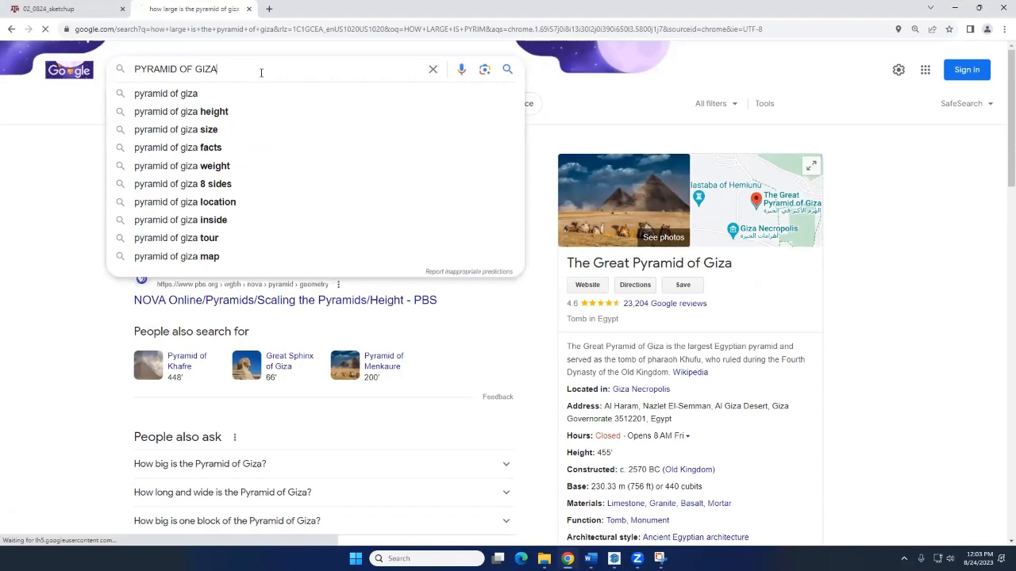
key("Return")
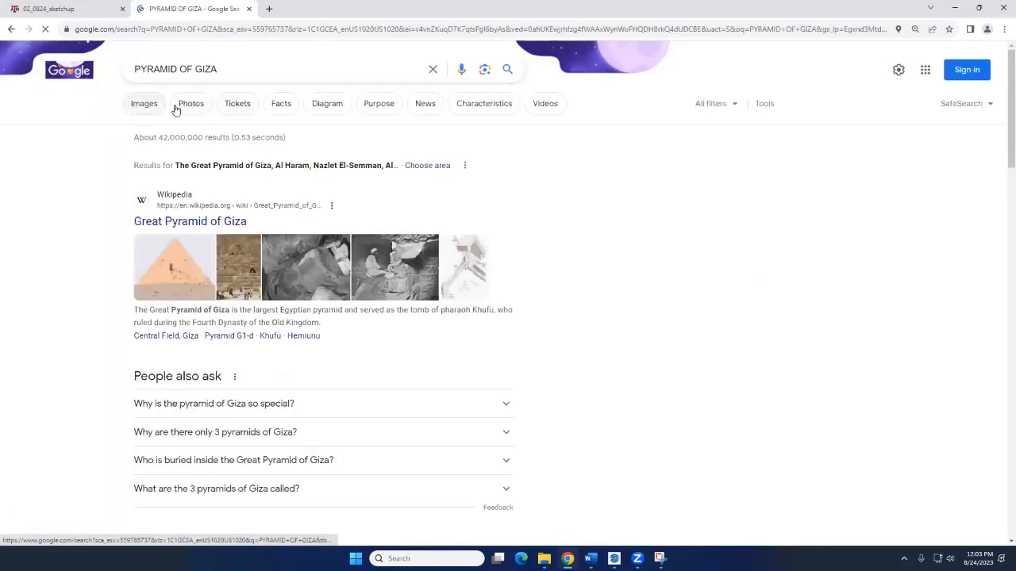
View the Wikipedia photo of the Great Pyramid in the image results and return to SketchUp to compare the modelled pyramid.
left_click(132, 105)
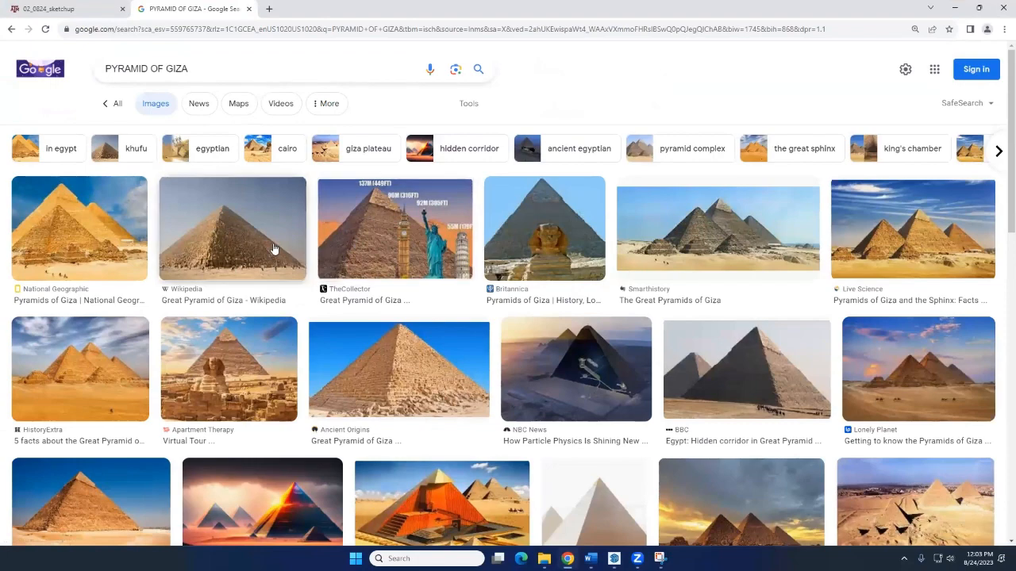
left_click(272, 194)
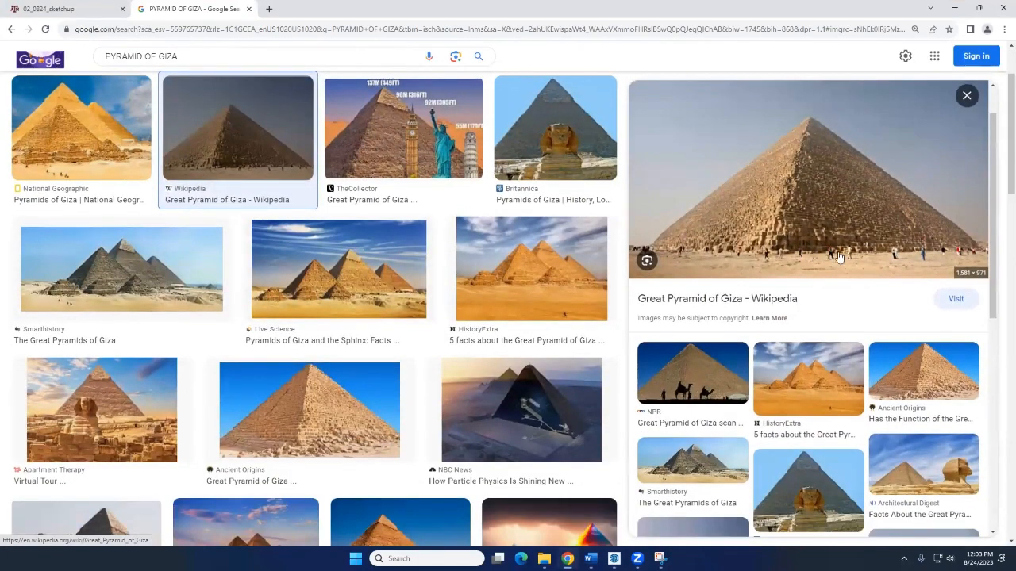
left_click(614, 558)
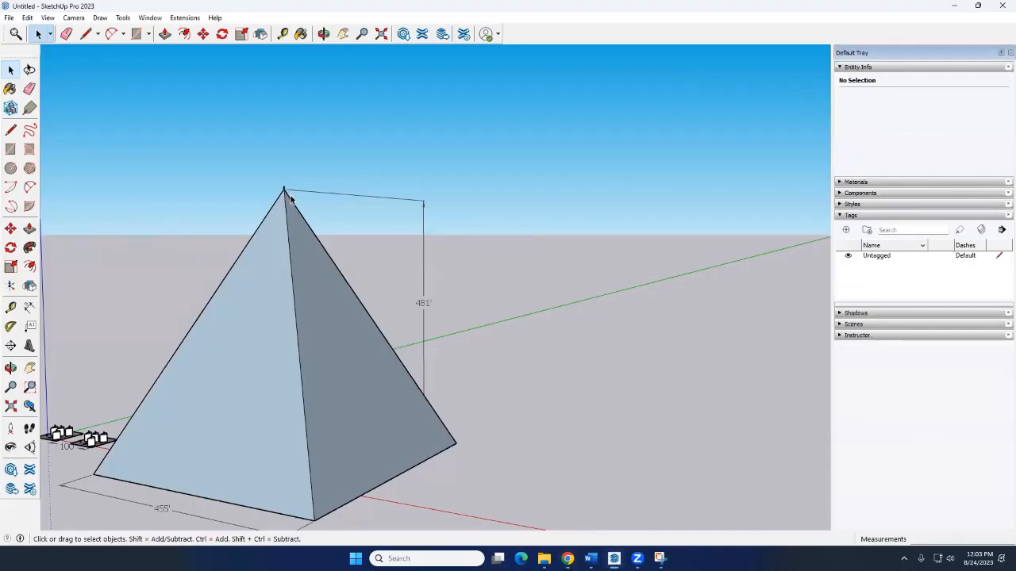
middle_click_drag(310, 257, 380, 103)
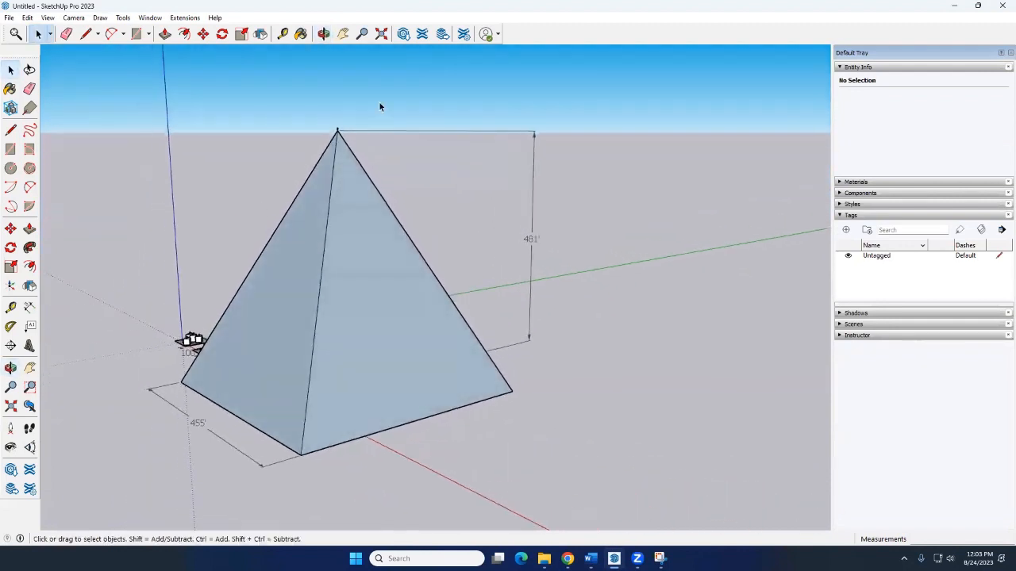
Select the human figure standing on the pyramid's apex, compare its size with the pyramid, and delete it.
scroll(324, 130, "up", 4)
scroll(321, 137, "up", 5)
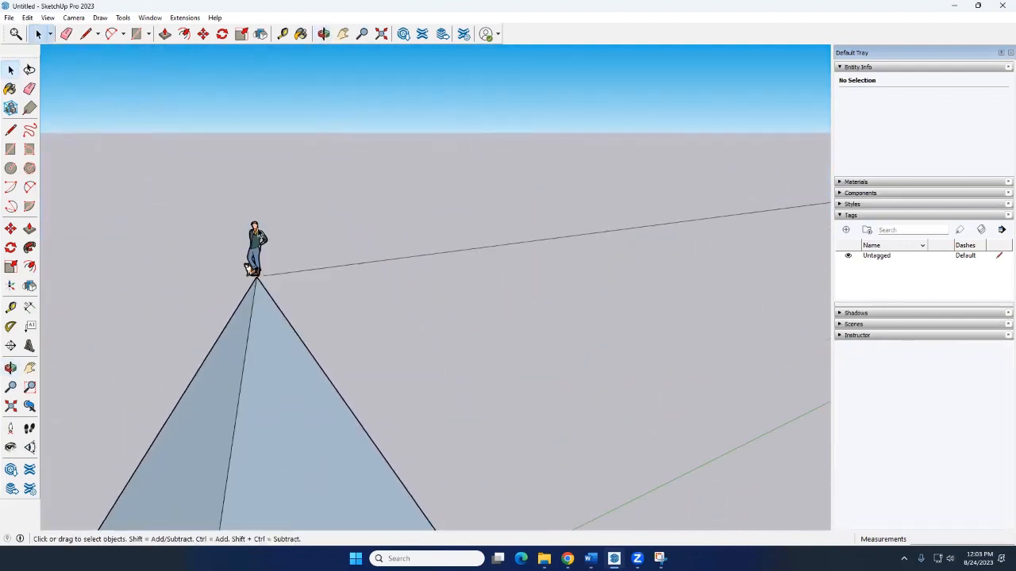
left_click(257, 242)
scroll(297, 193, "down", 4)
scroll(298, 189, "down", 1)
scroll(302, 189, "up", 5)
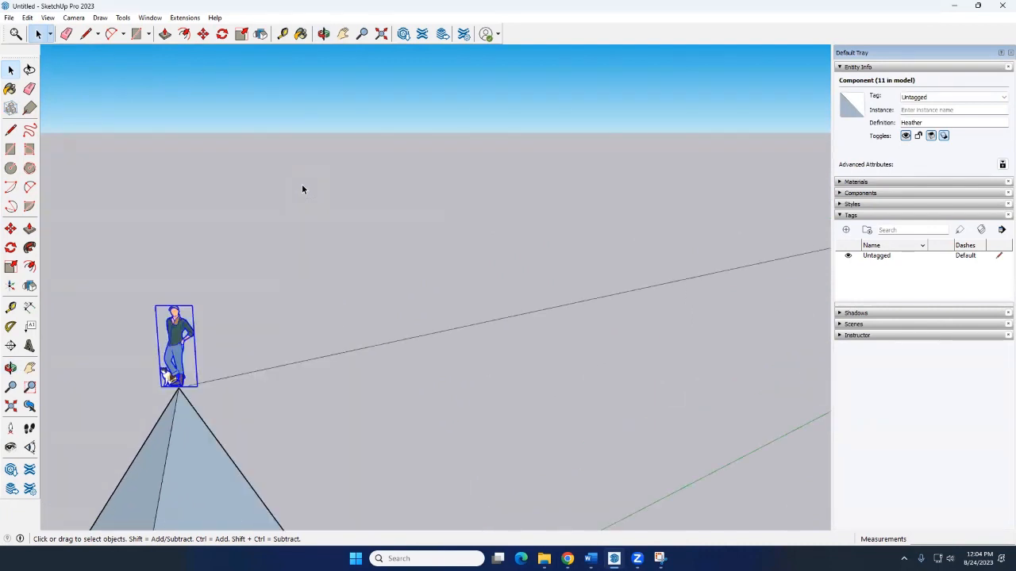
scroll(301, 189, "down", 4)
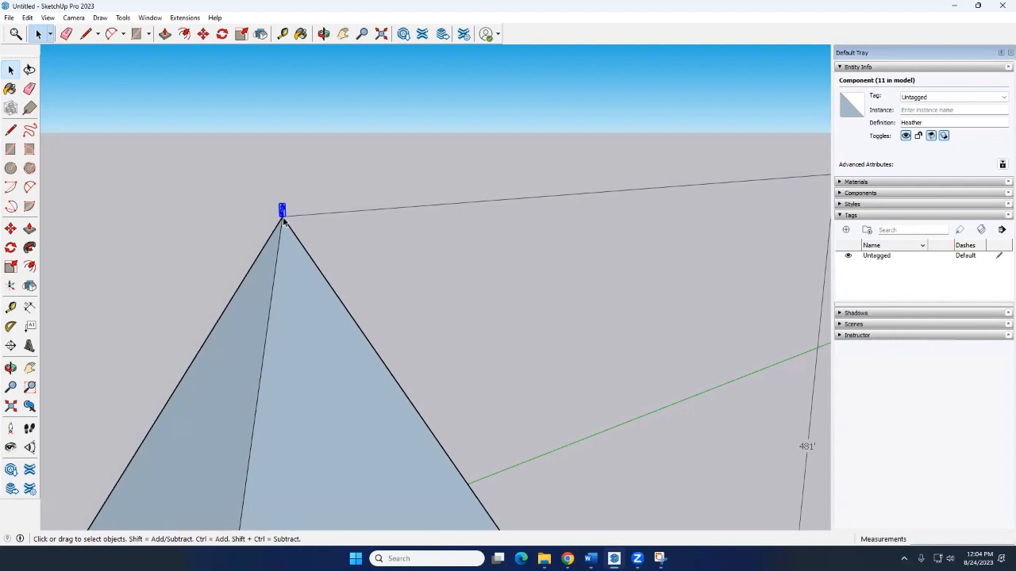
scroll(355, 200, "down", 3)
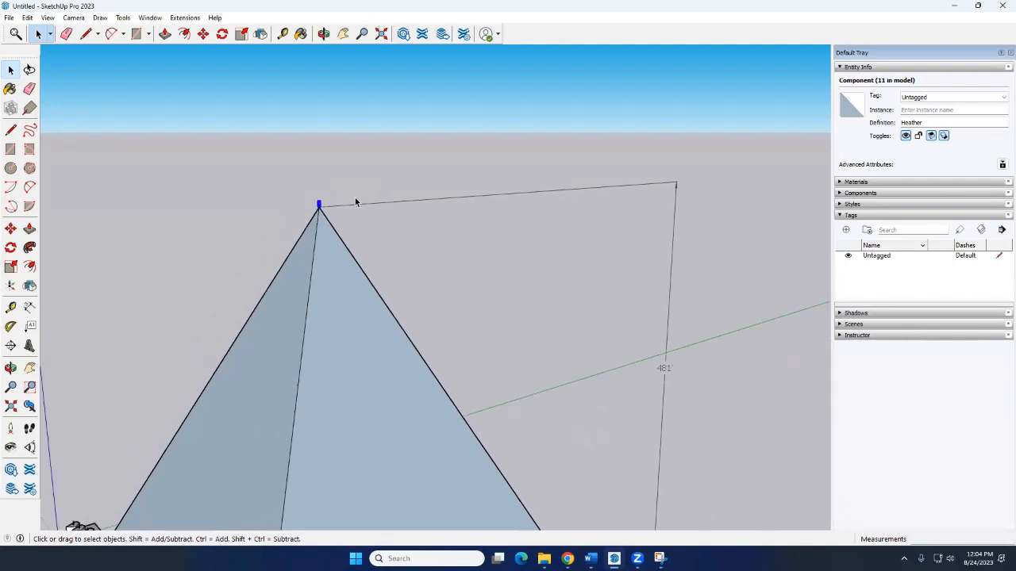
left_click(355, 198)
scroll(372, 192, "down", 3)
scroll(372, 192, "down", 2)
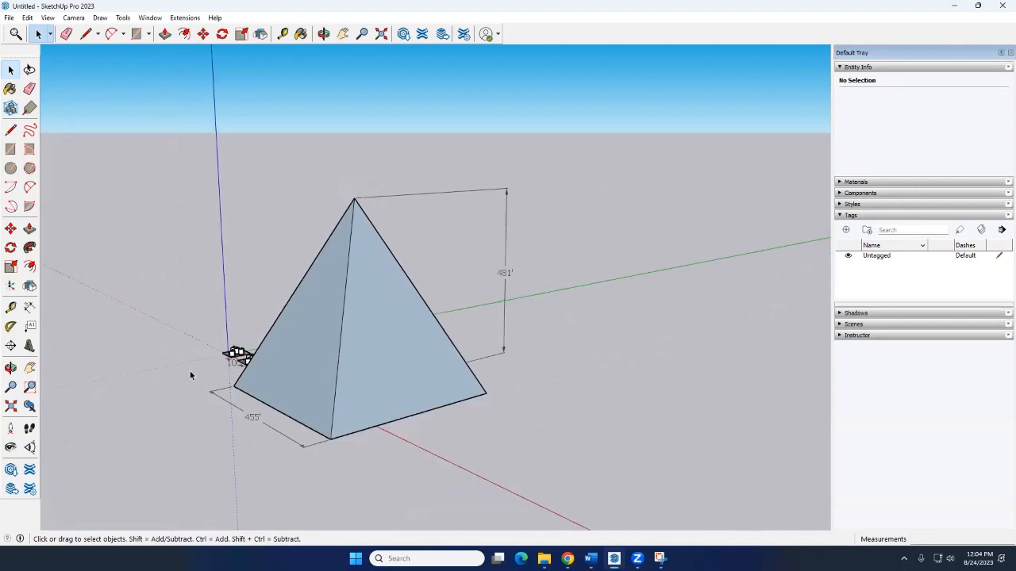
Move a standing human figure by its foot from a block top beside the pyramid onto the pyramid's apex endpoint.
scroll(284, 358, "up", 6)
scroll(284, 357, "up", 5)
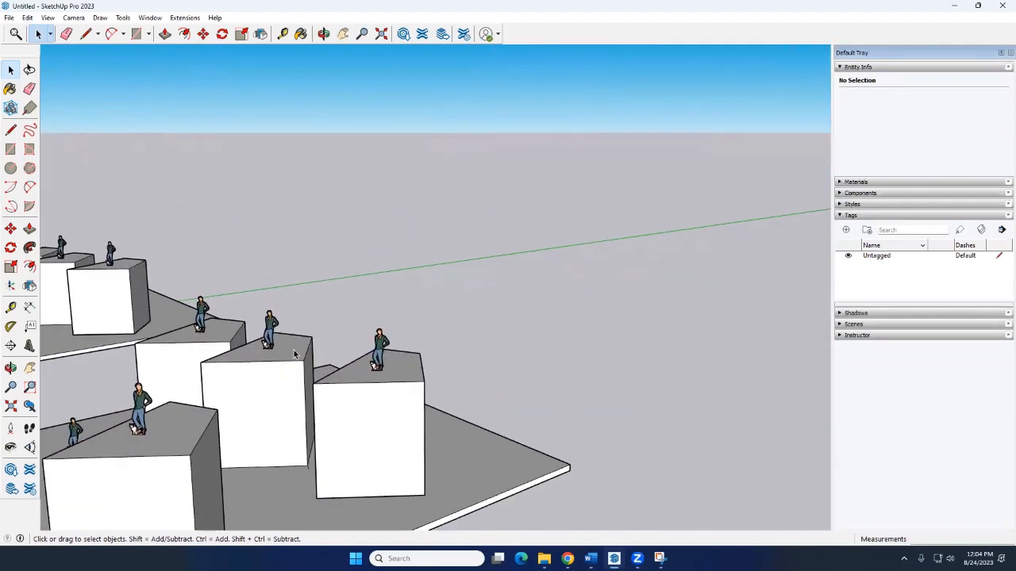
left_click(234, 284)
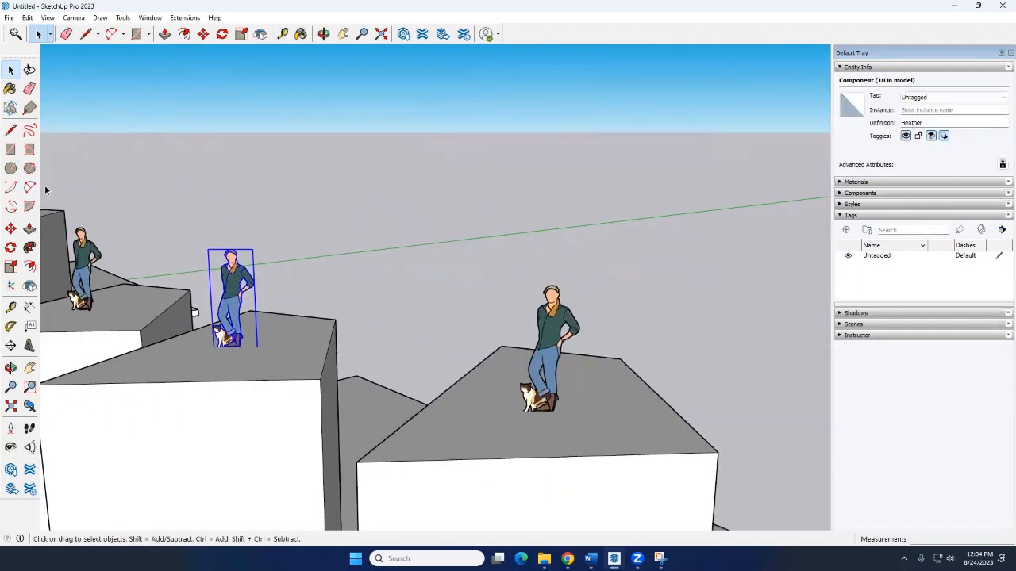
left_click(10, 228)
scroll(238, 341, "up", 4)
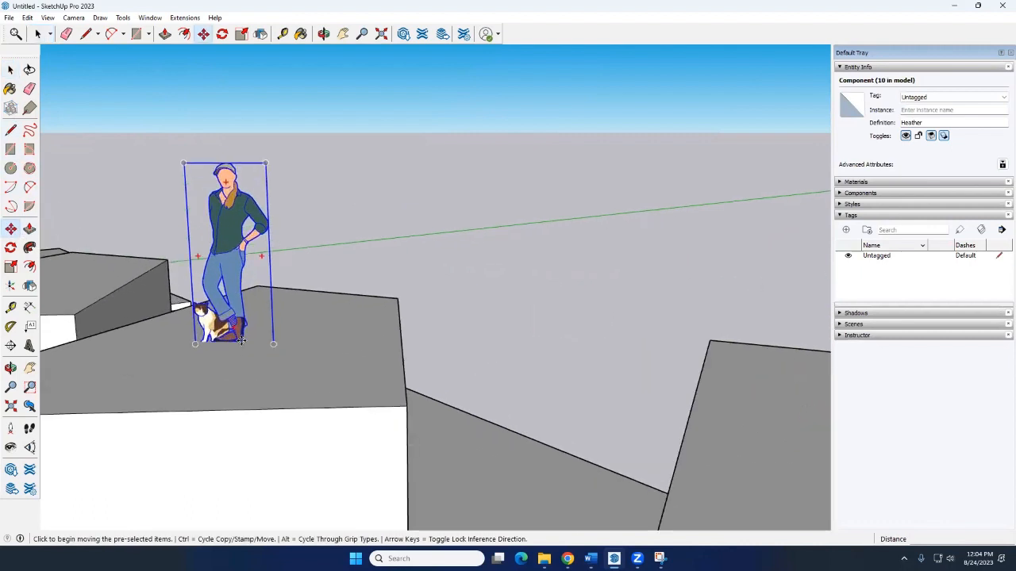
left_click(242, 340)
scroll(152, 200, "down", 10)
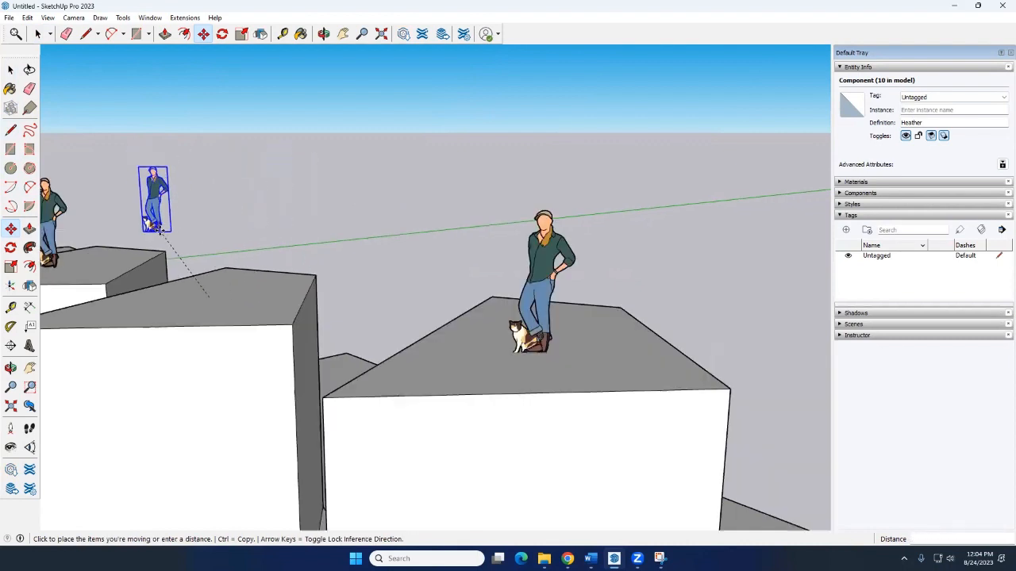
scroll(225, 290, "up", 10)
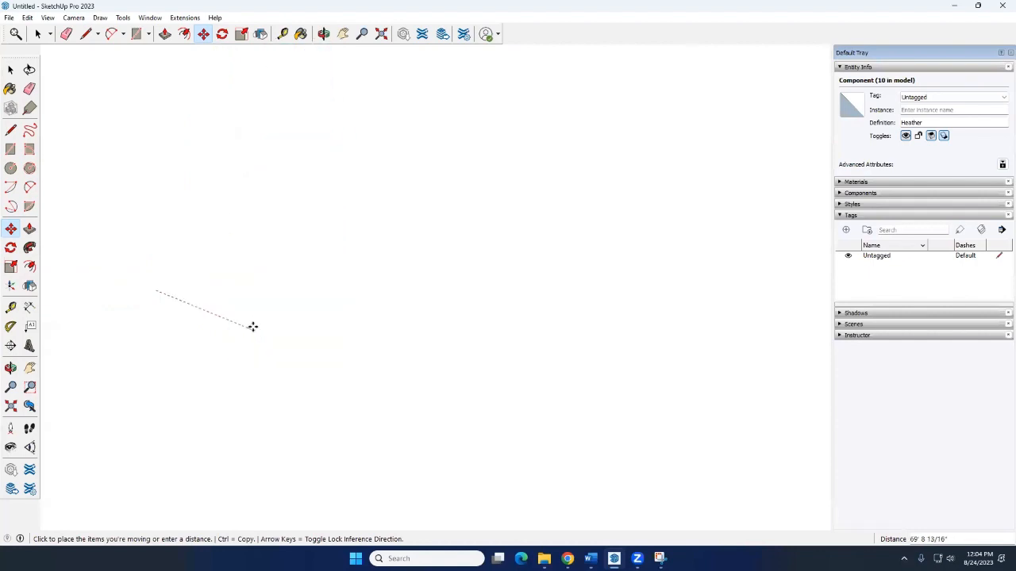
middle_click_drag(268, 308, 513, 349)
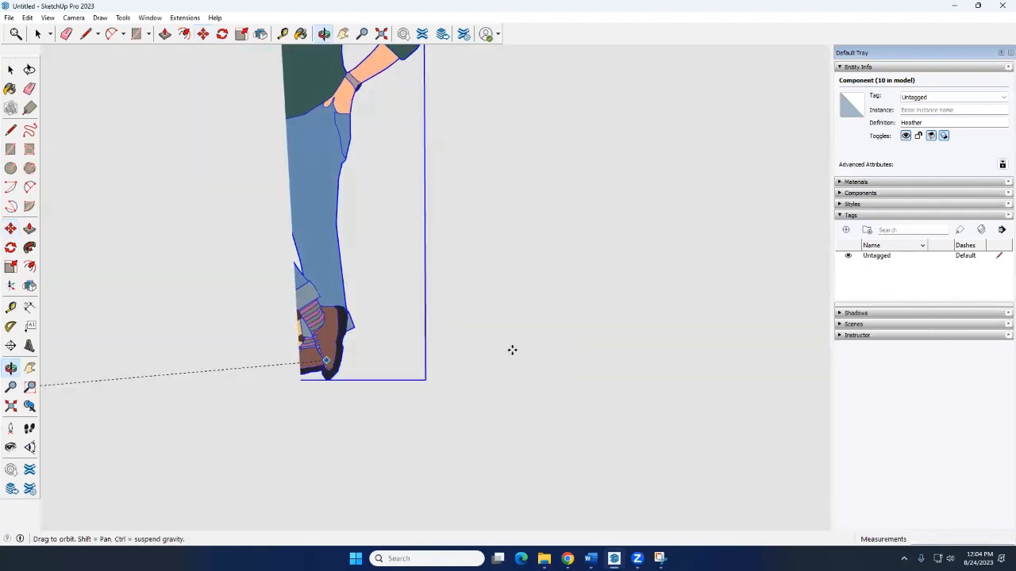
scroll(476, 352, "down", 5)
scroll(467, 345, "up", 6)
scroll(445, 338, "down", 3)
scroll(442, 337, "down", 10)
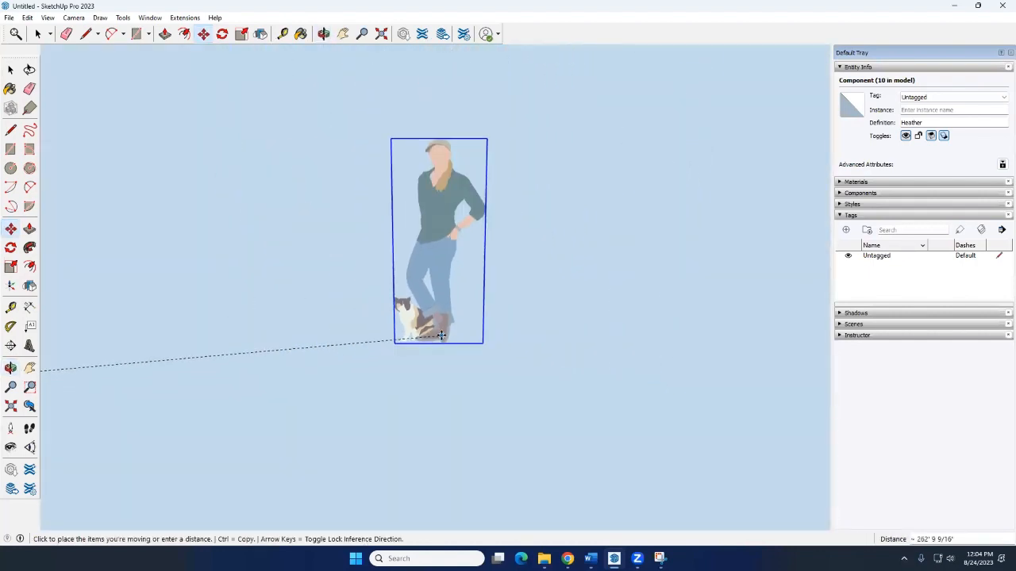
scroll(440, 333, "down", 6)
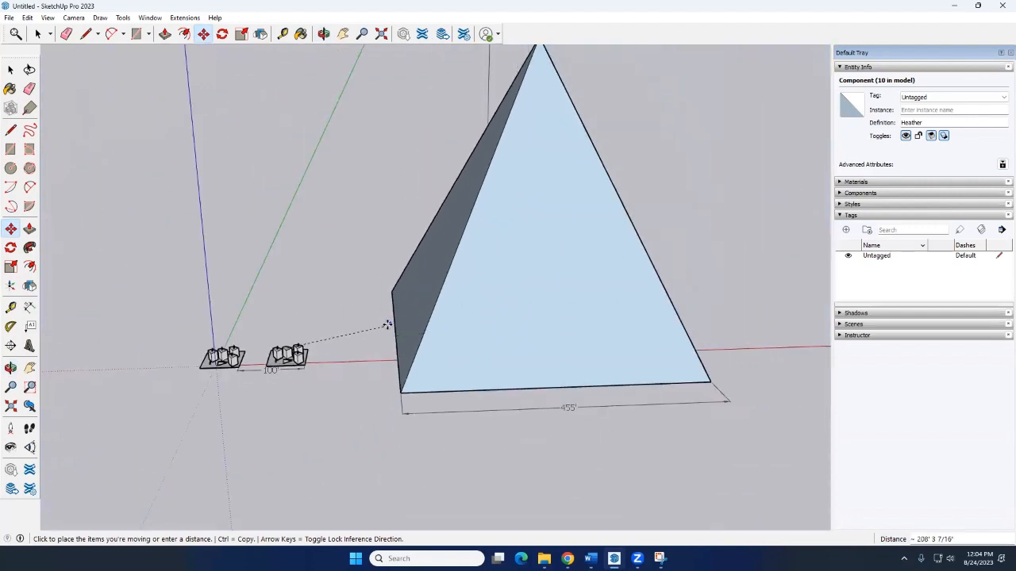
scroll(508, 100, "up", 5)
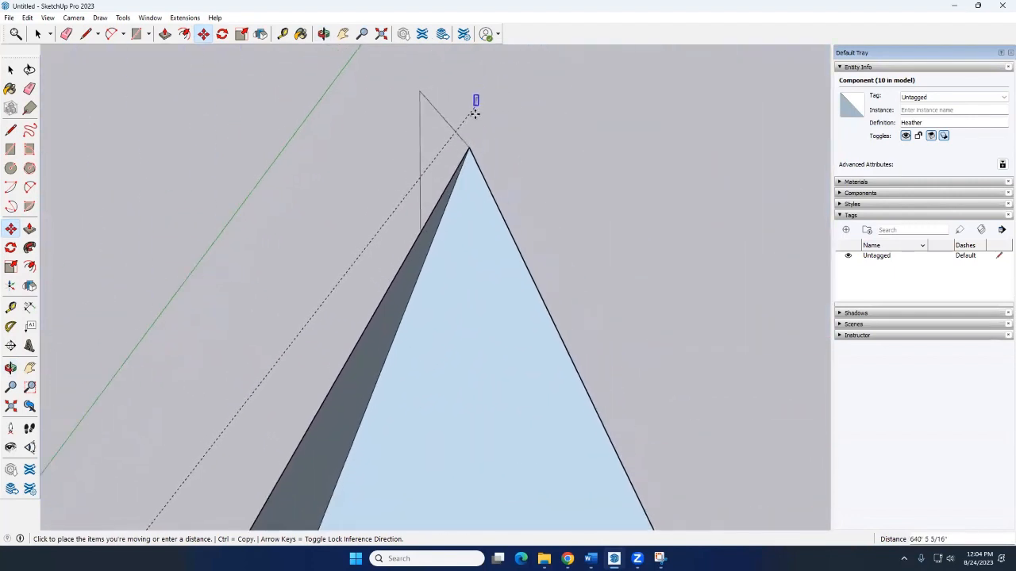
scroll(472, 127, "up", 5)
scroll(470, 139, "down", 5)
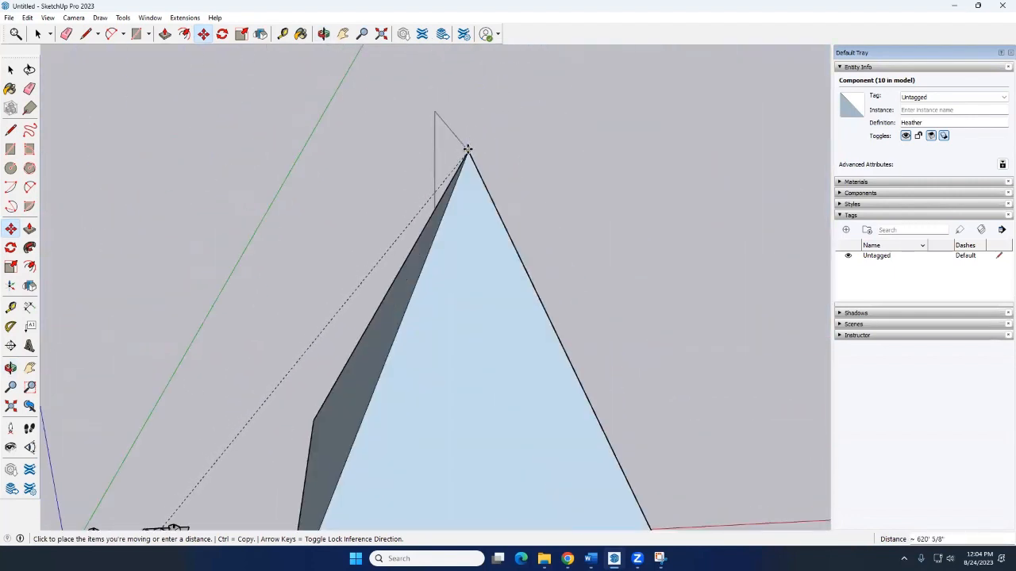
scroll(468, 151, "up", 4)
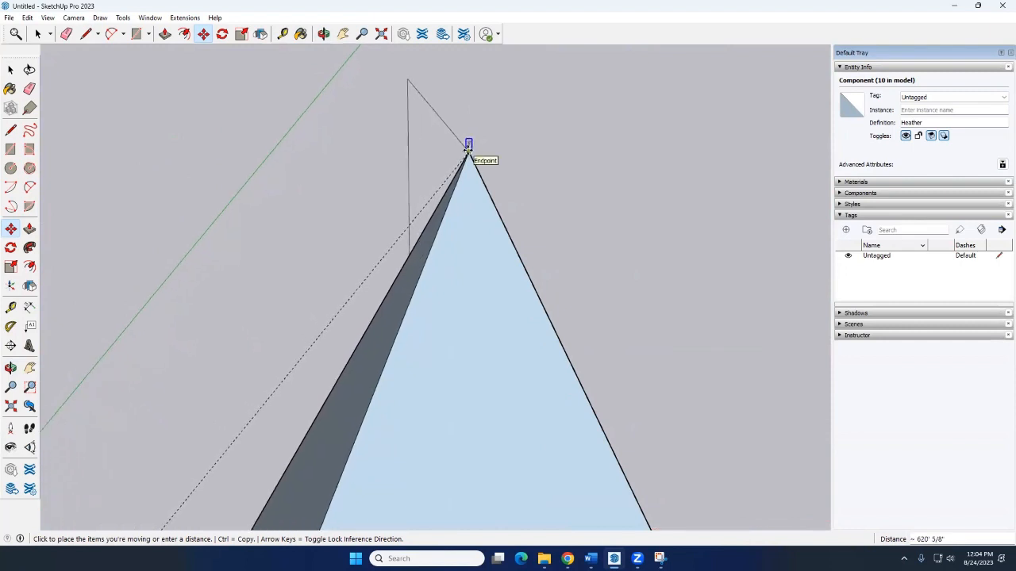
scroll(468, 150, "up", 6)
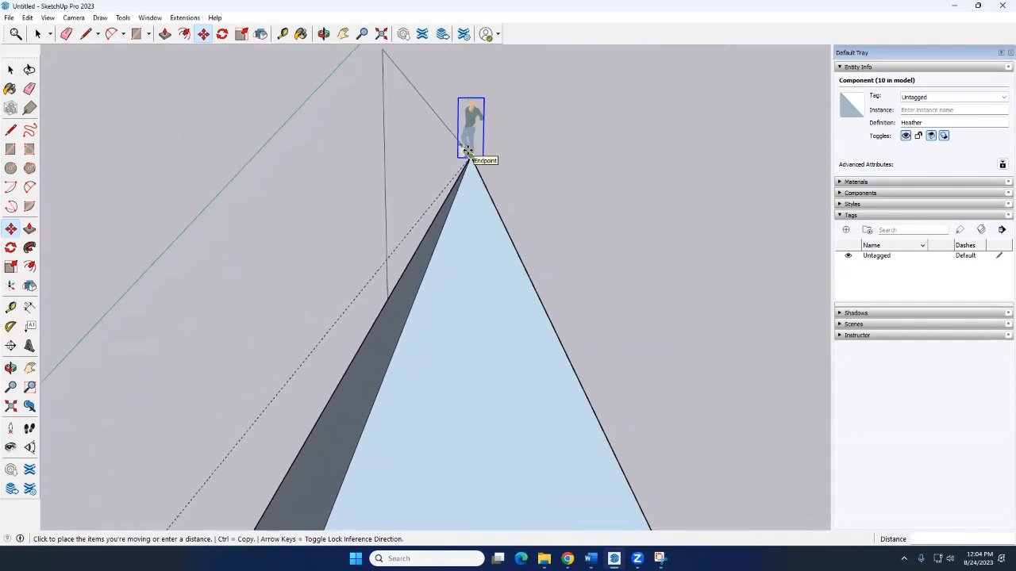
scroll(470, 155, "up", 5)
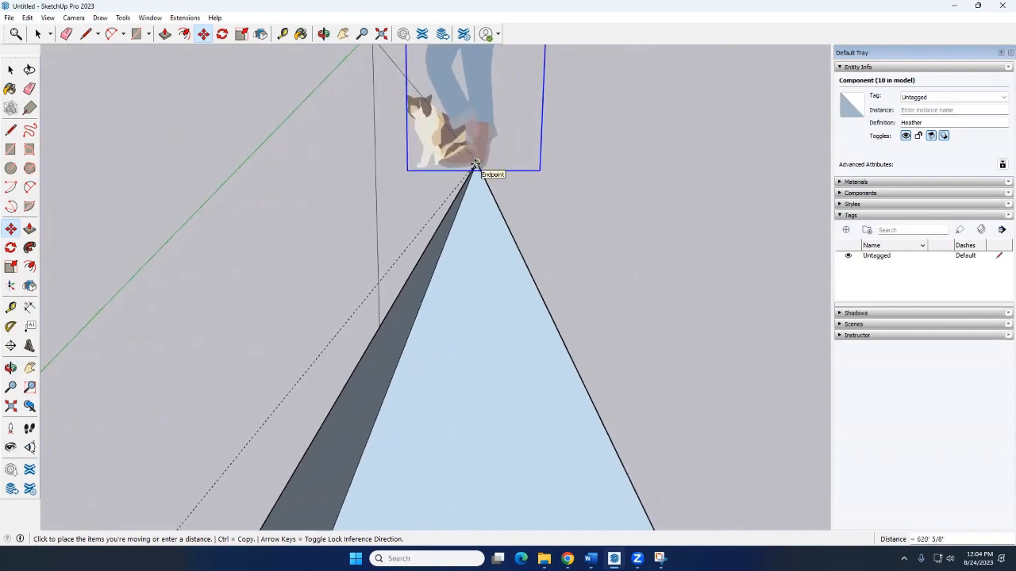
left_click(475, 164)
key("space")
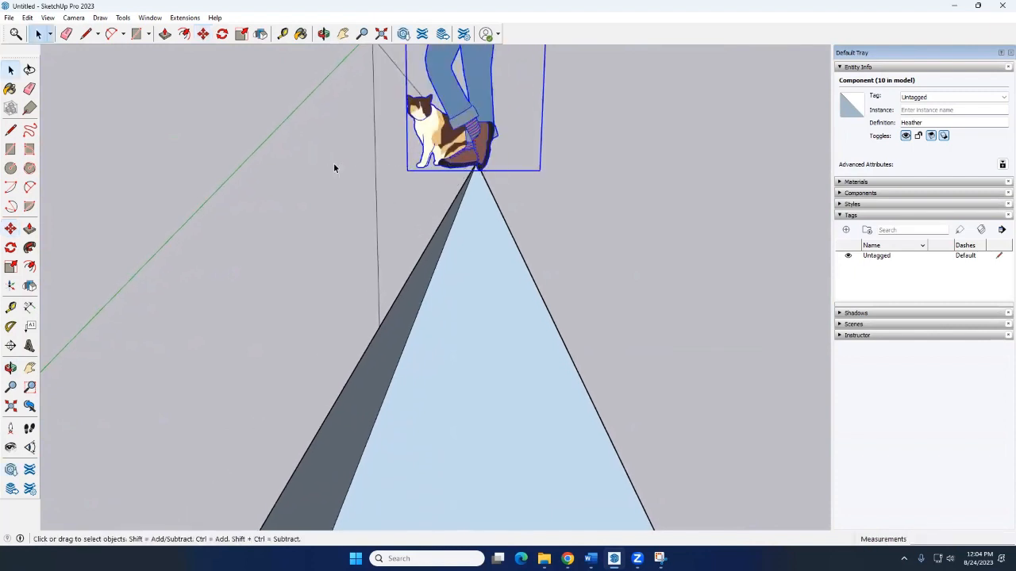
Examine the figure on the apex from near and far to compare its size with the pyramid.
middle_click_drag(334, 162, 370, 194)
scroll(365, 121, "up", 8)
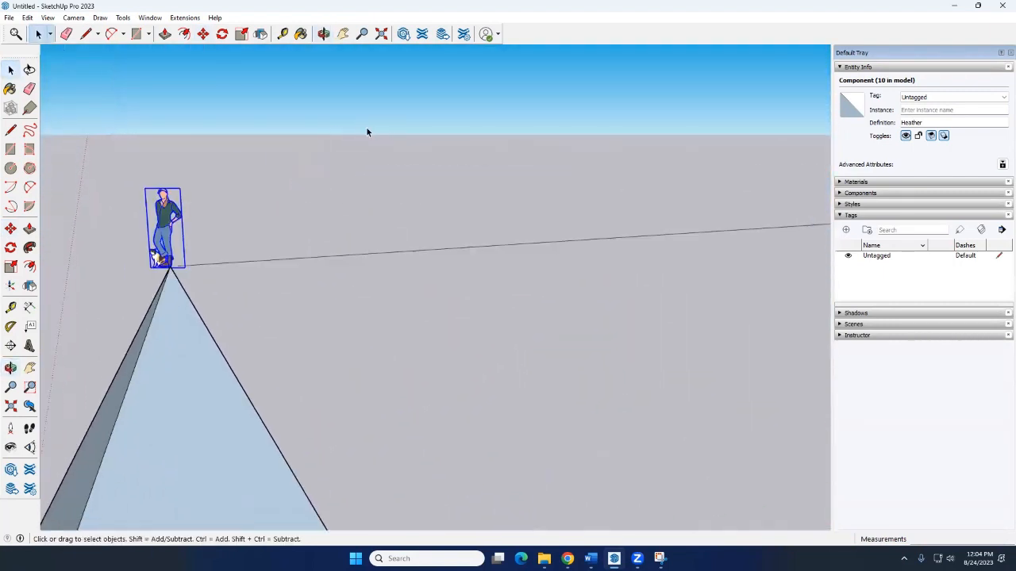
left_click(368, 127)
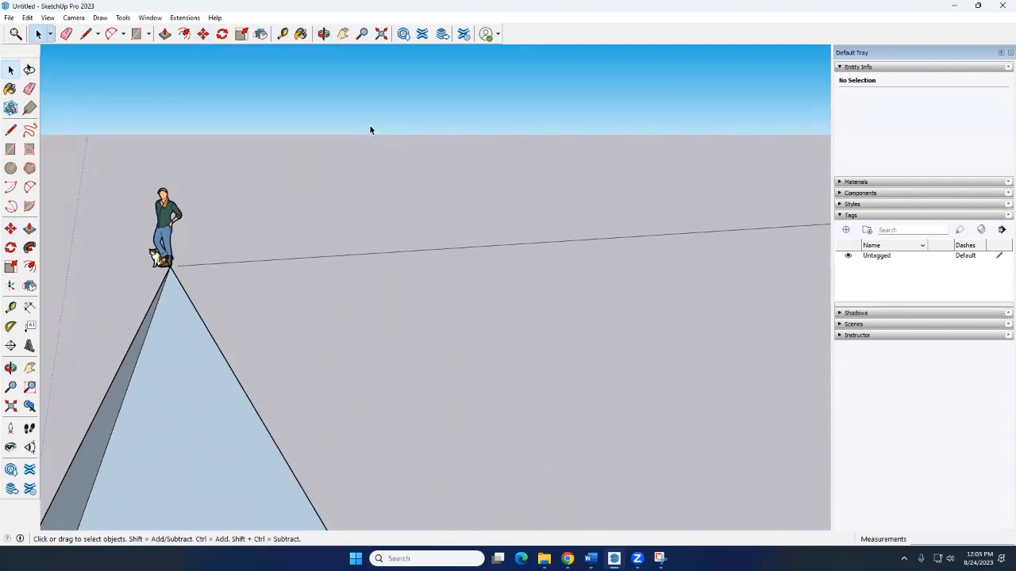
scroll(370, 129, "down", 6)
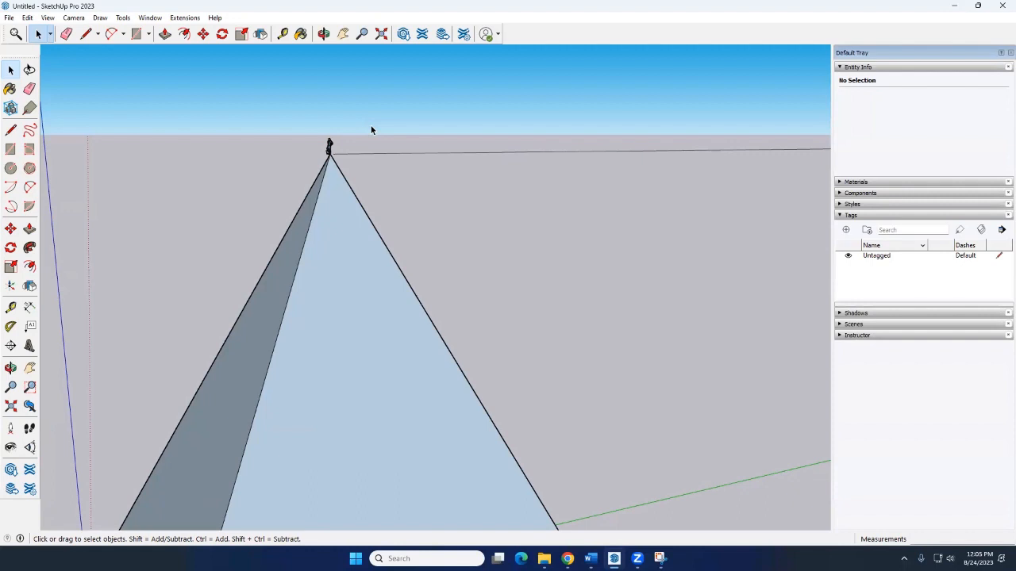
scroll(333, 146, "up", 3)
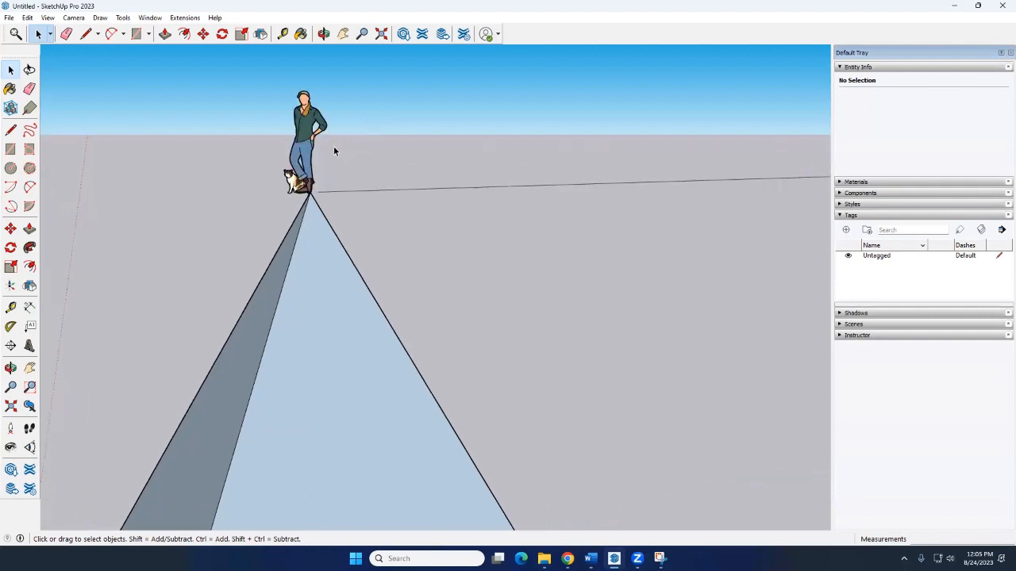
scroll(334, 144, "down", 3)
middle_click_drag(384, 150, 354, 140)
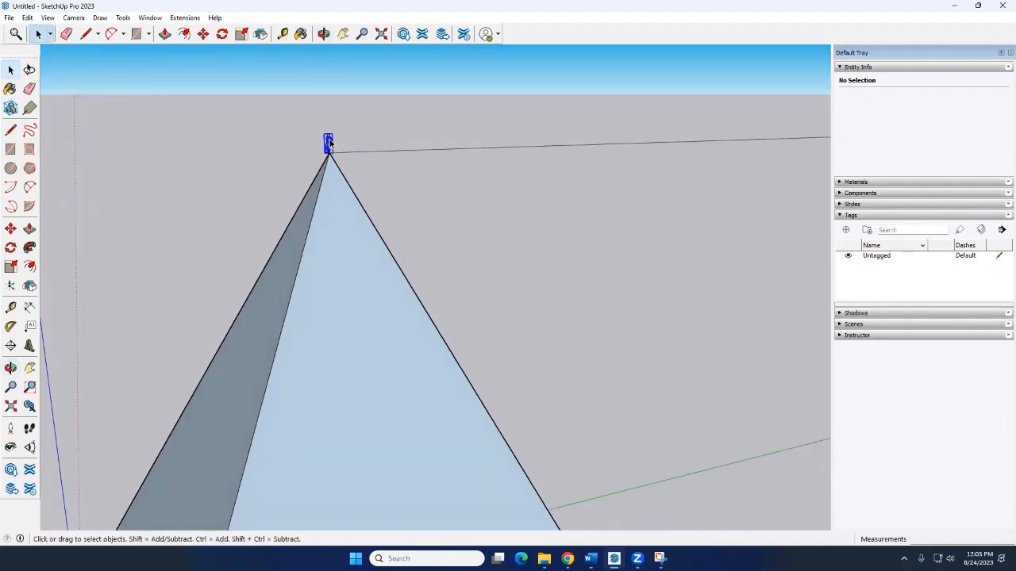
Scale the figure on the apex up uniformly by a factor of about 73 so it towers over the pyramid.
left_click(329, 140)
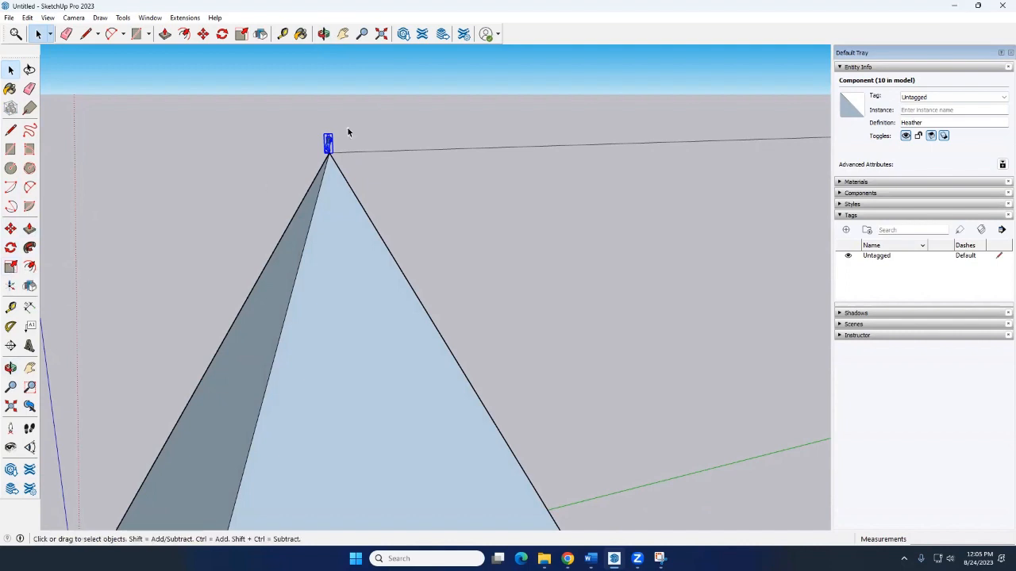
key("s")
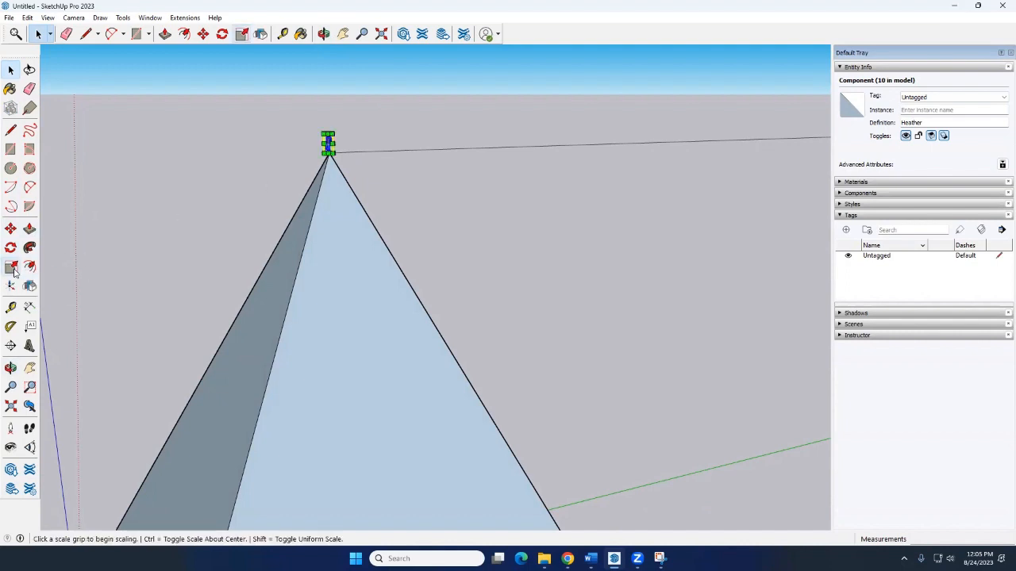
left_click(334, 129)
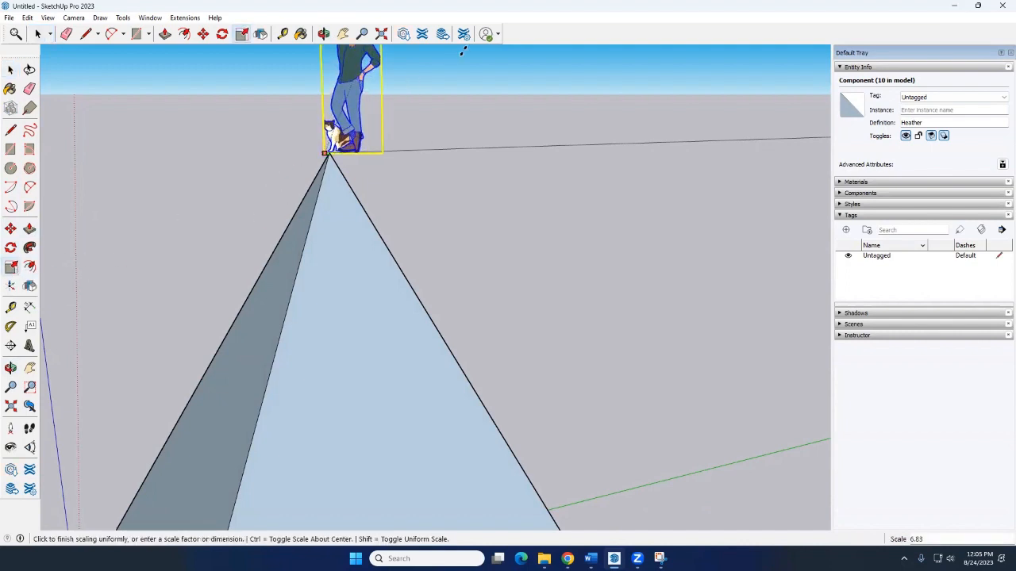
scroll(274, 159, "down", 4)
scroll(275, 160, "up", 2)
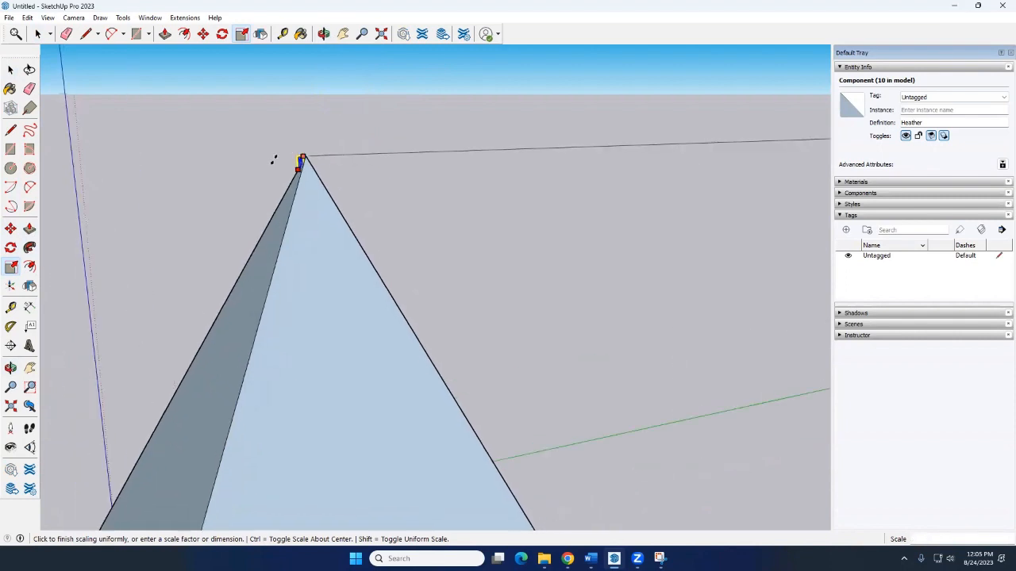
scroll(398, 91, "down", 3)
scroll(397, 90, "down", 3)
middle_click_drag(379, 140, 280, 296, "shift")
left_click(411, 101)
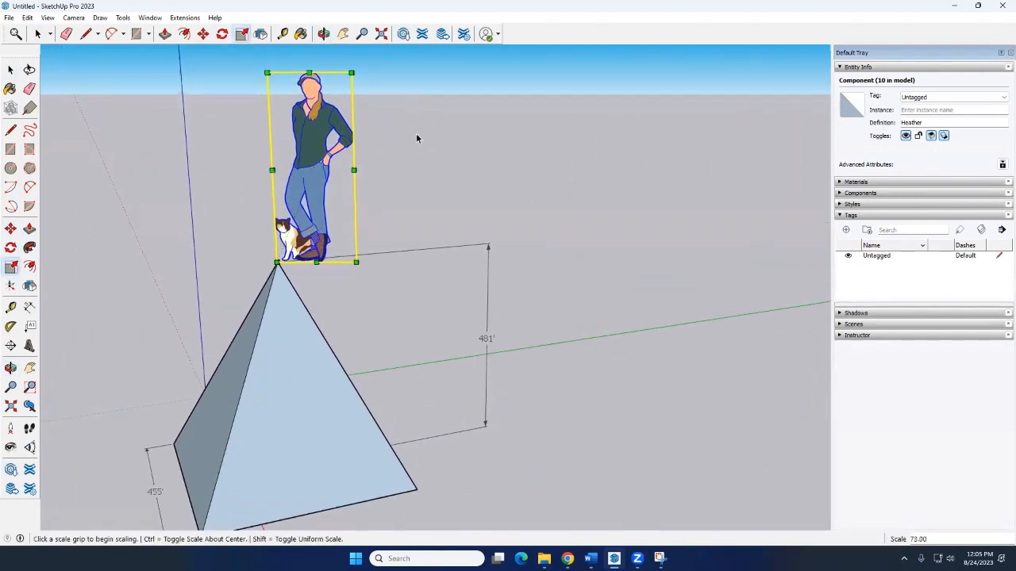
key("space")
Try stretching the enlarged figure non-uniformly along its height and its width.
middle_click_drag(403, 179, 295, 249)
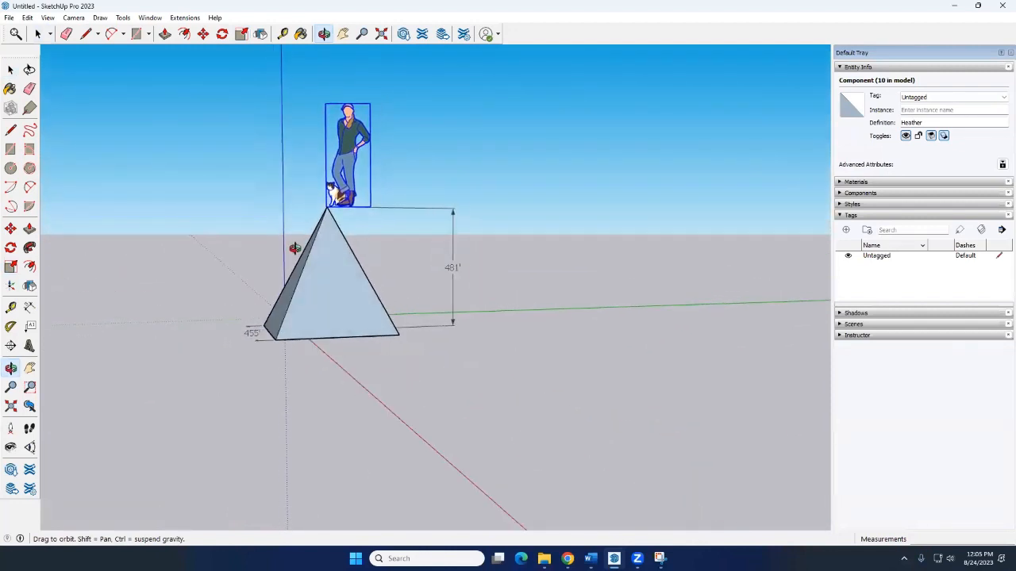
scroll(361, 121, "up", 2)
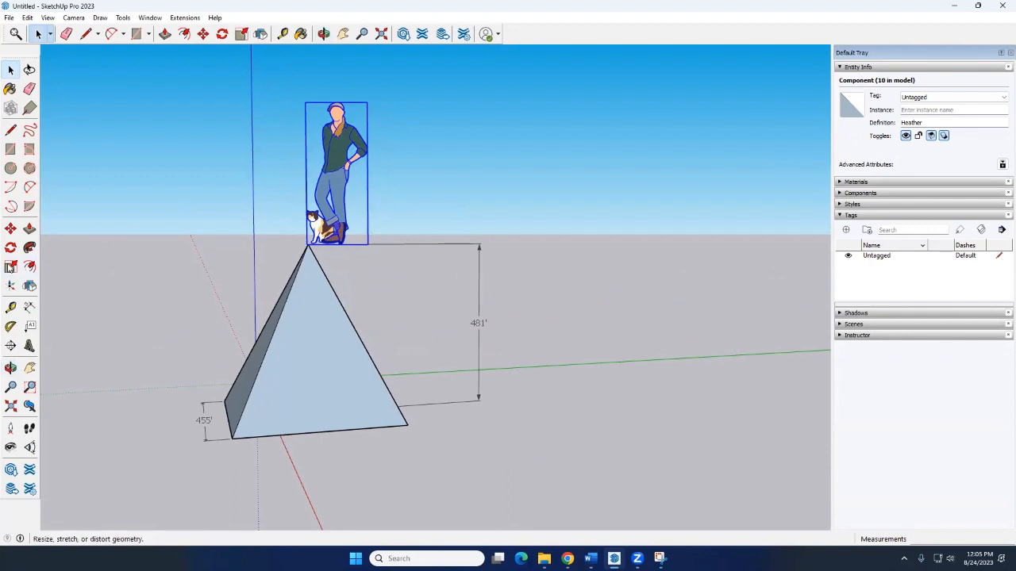
key("s")
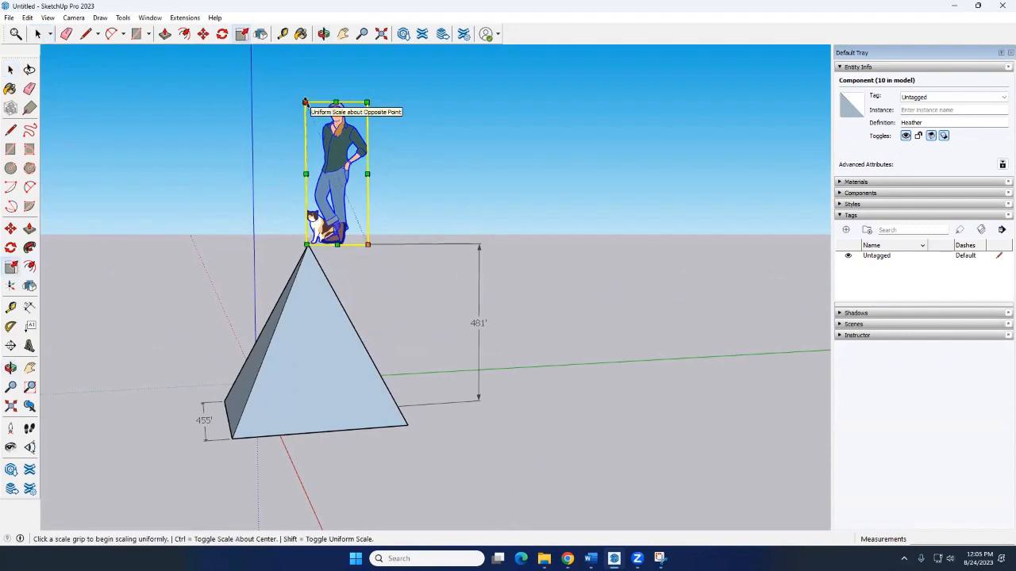
left_click(336, 101)
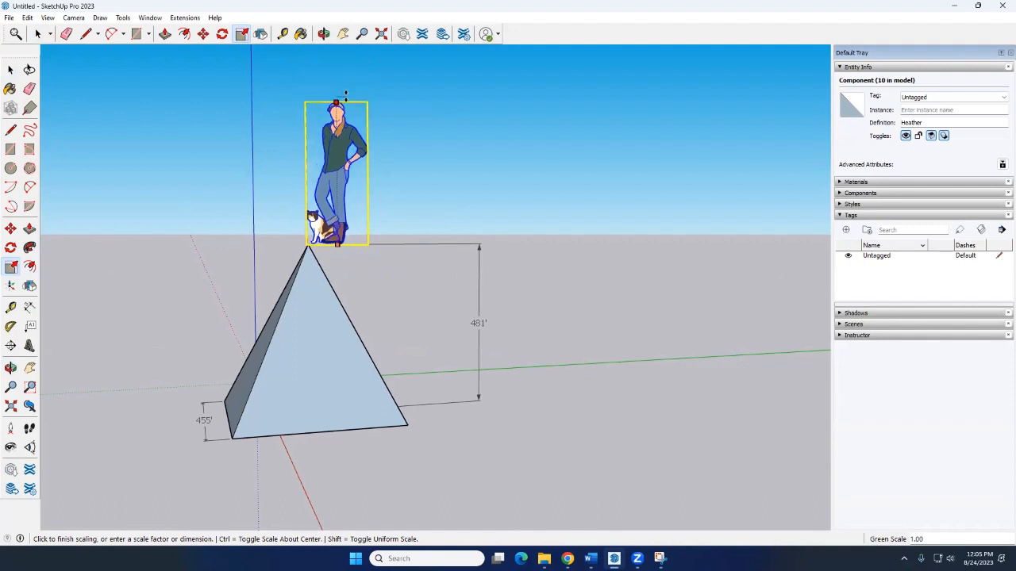
left_click(346, 95)
left_click(366, 173)
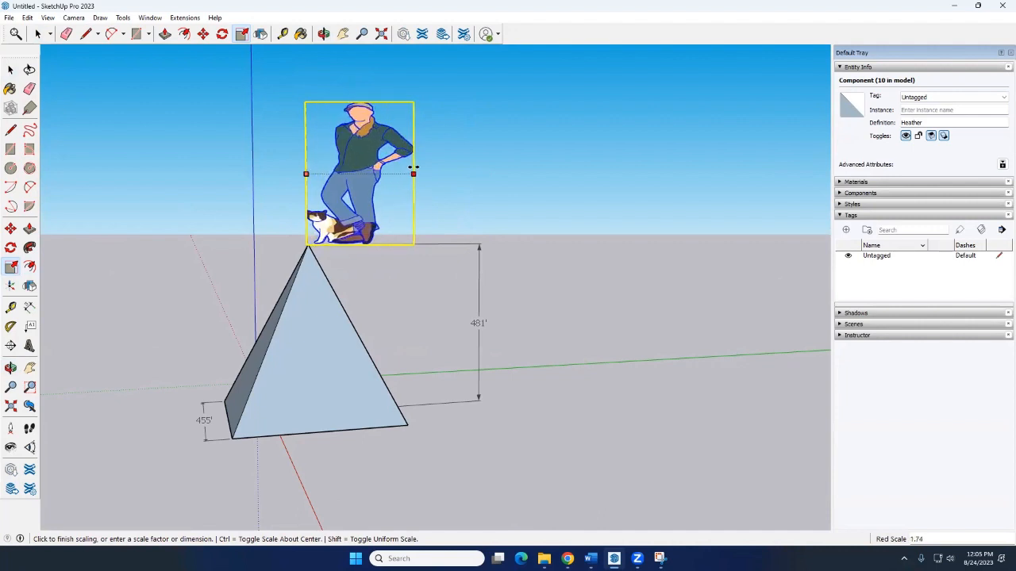
left_click(380, 165)
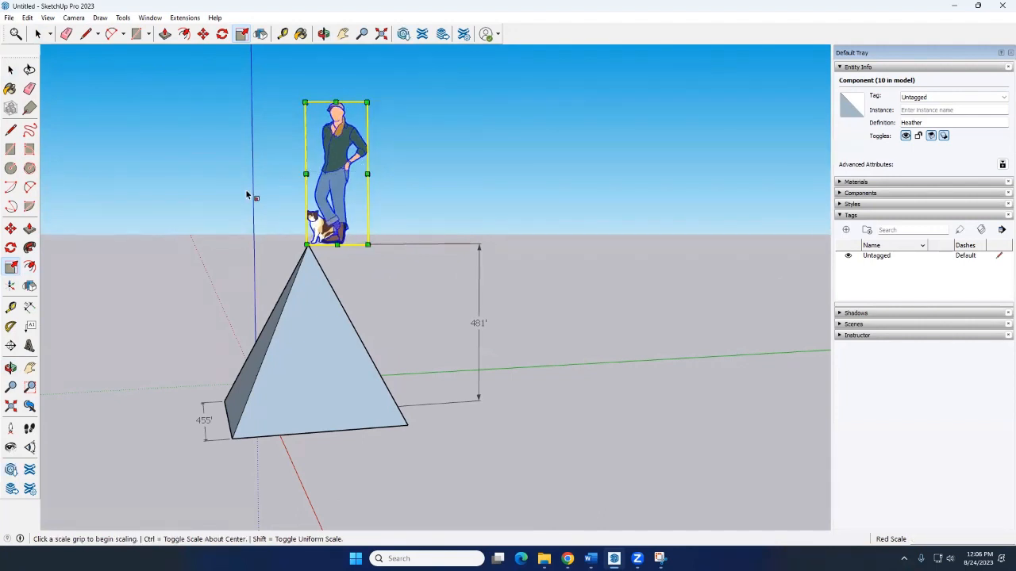
Compare the enlarged figure with the pyramid and undo its enlargement.
key("space")
scroll(245, 190, "down", 4)
middle_click_drag(233, 200, 443, 244)
left_click(443, 245)
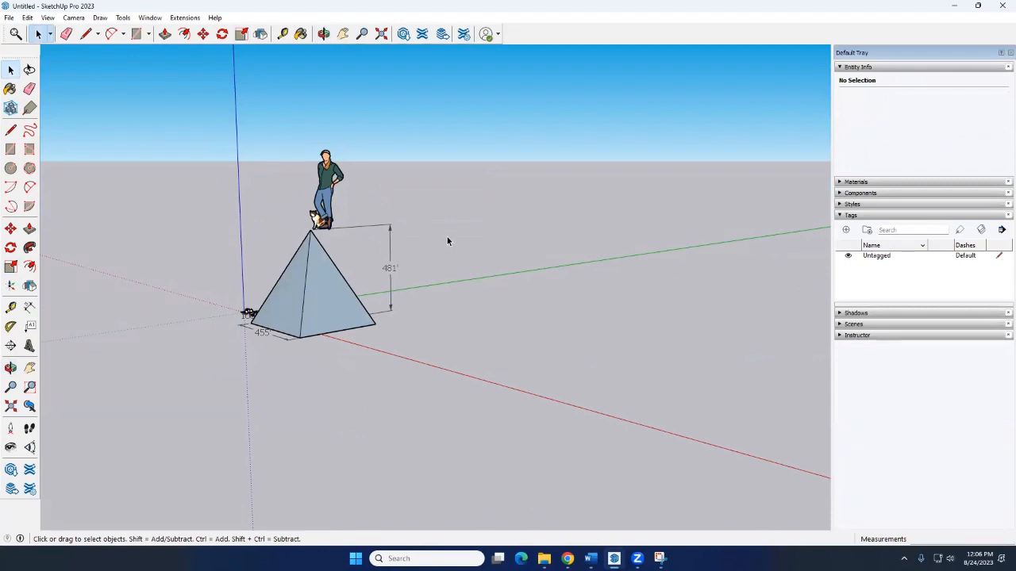
scroll(325, 270, "up", 3)
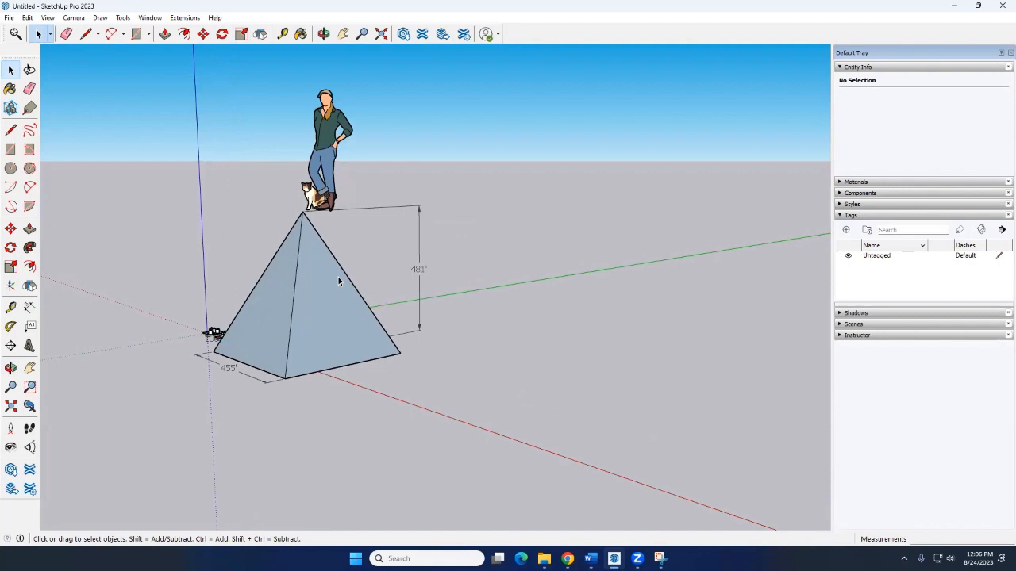
key("ctrl+z")
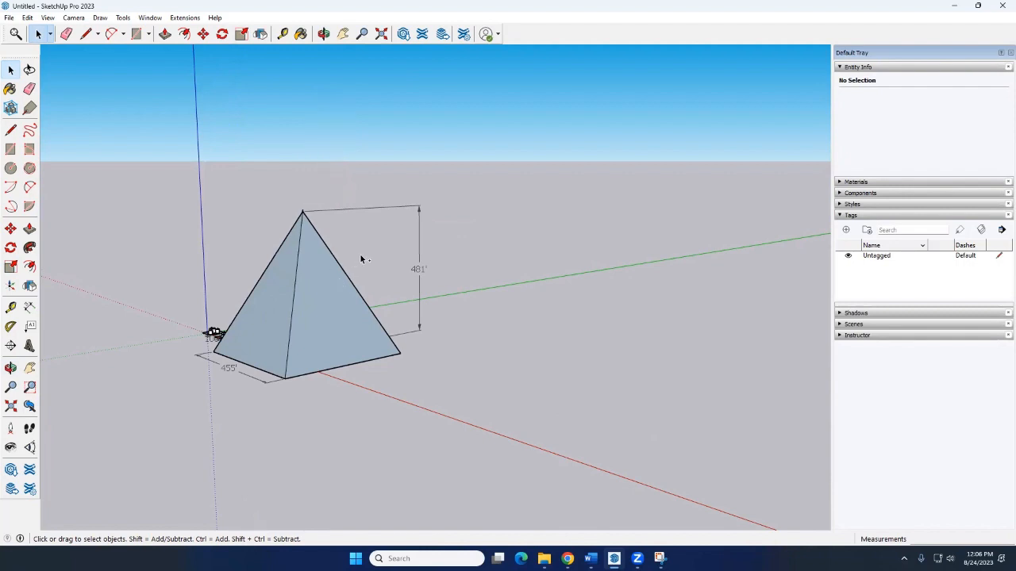
Scale the small human figure on the pyramid's apex up uniformly by a factor of about 23.
scroll(310, 213, "up", 3)
scroll(302, 210, "up", 4)
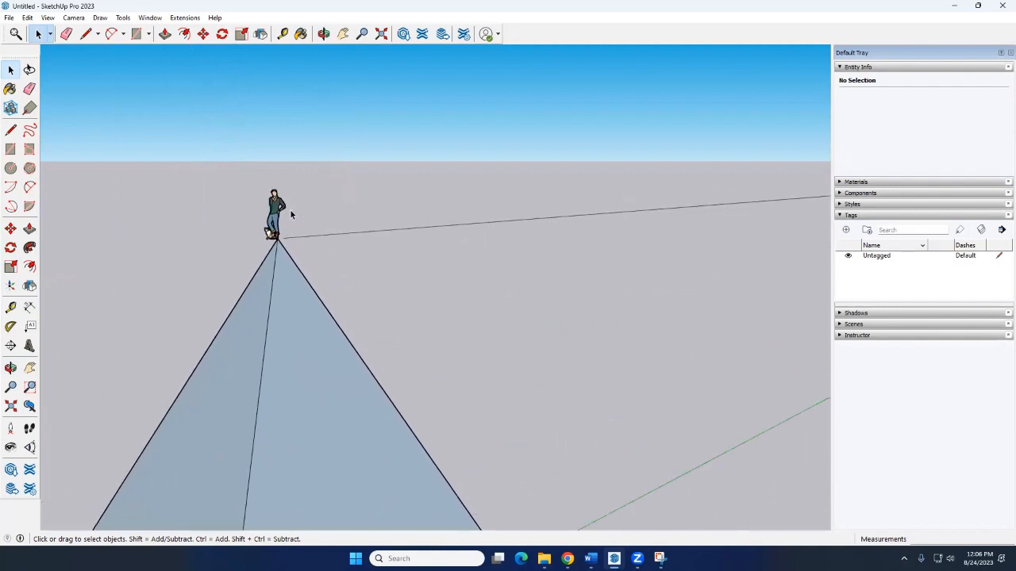
left_click(272, 216)
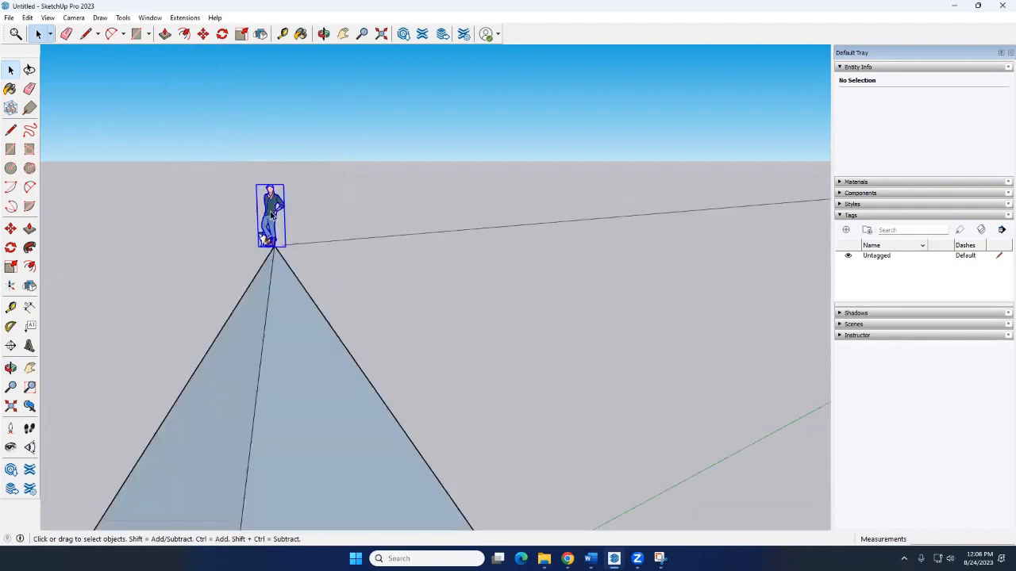
left_click(203, 216)
left_click(273, 216)
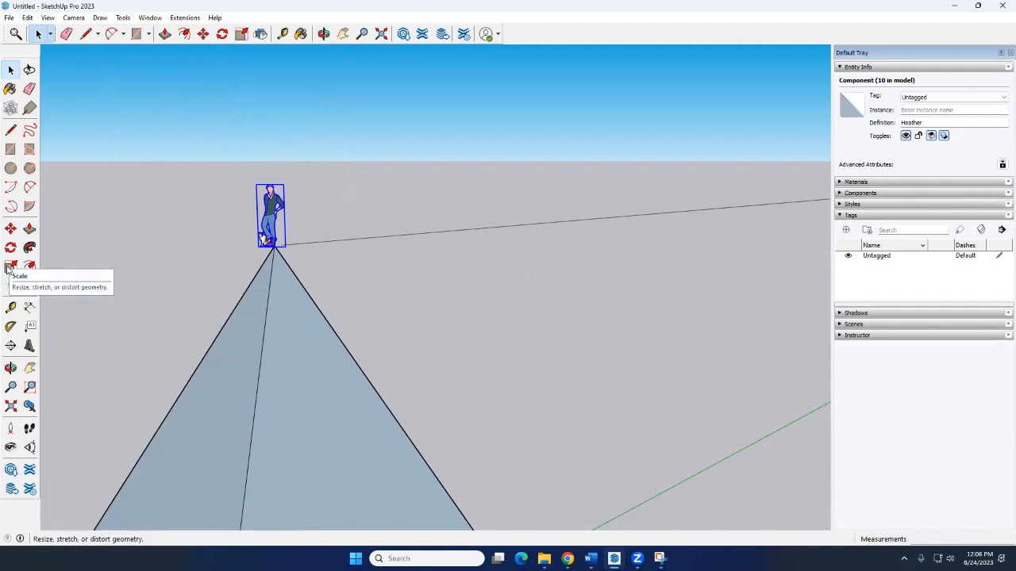
left_click(10, 268)
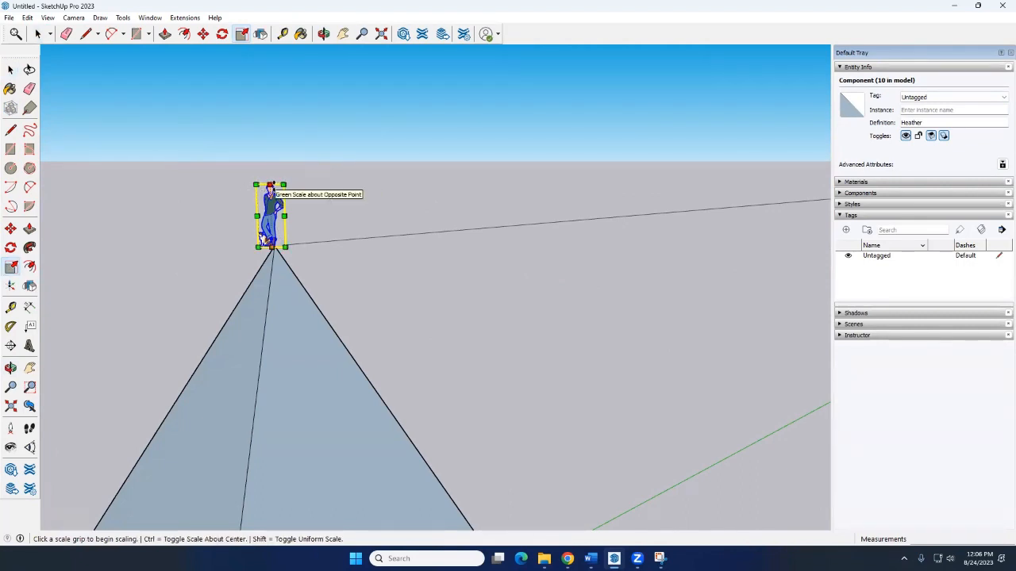
left_click(284, 183)
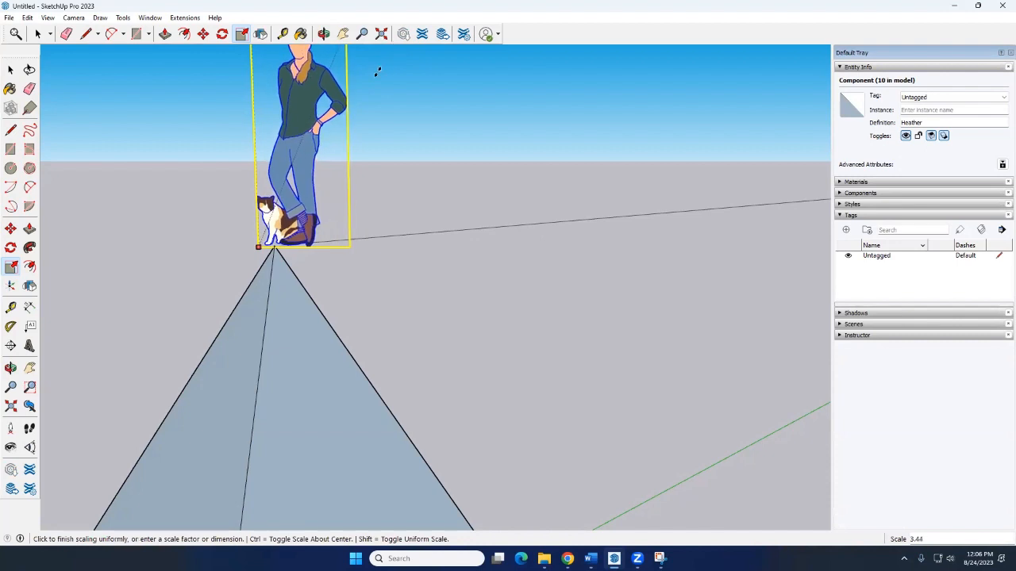
scroll(377, 80, "down", 4)
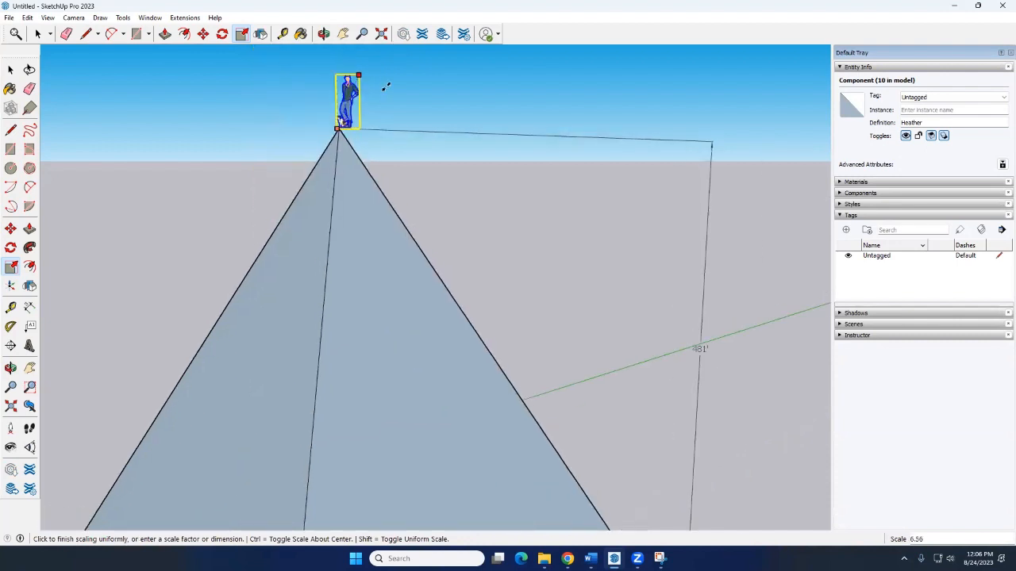
middle_click_drag(385, 87, 274, 256, "shift")
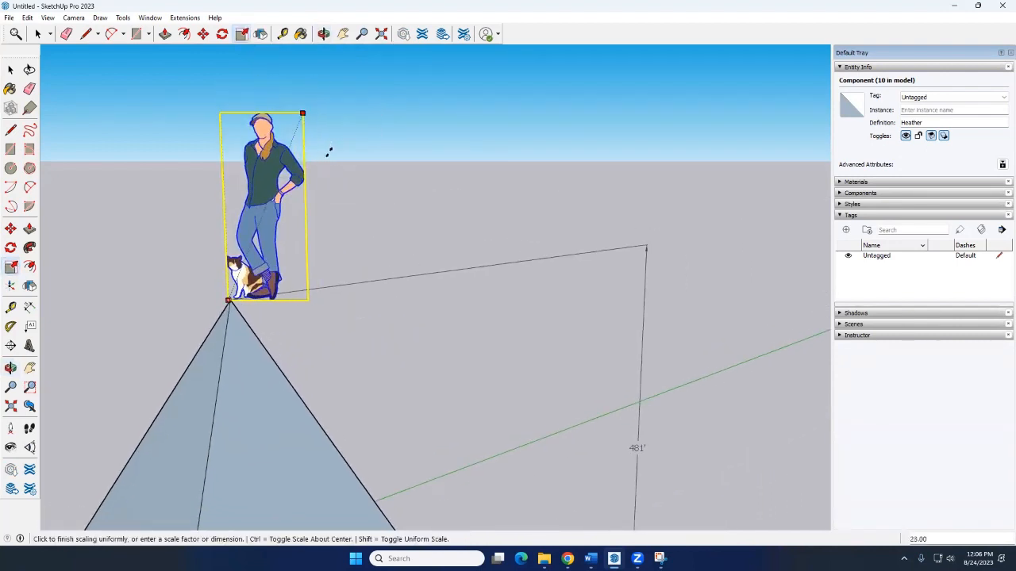
left_click(347, 140)
key("space")
Examine the enlarged figure on the apex from several angles and distances to compare it with the whole pyramid.
scroll(326, 167, "down", 6)
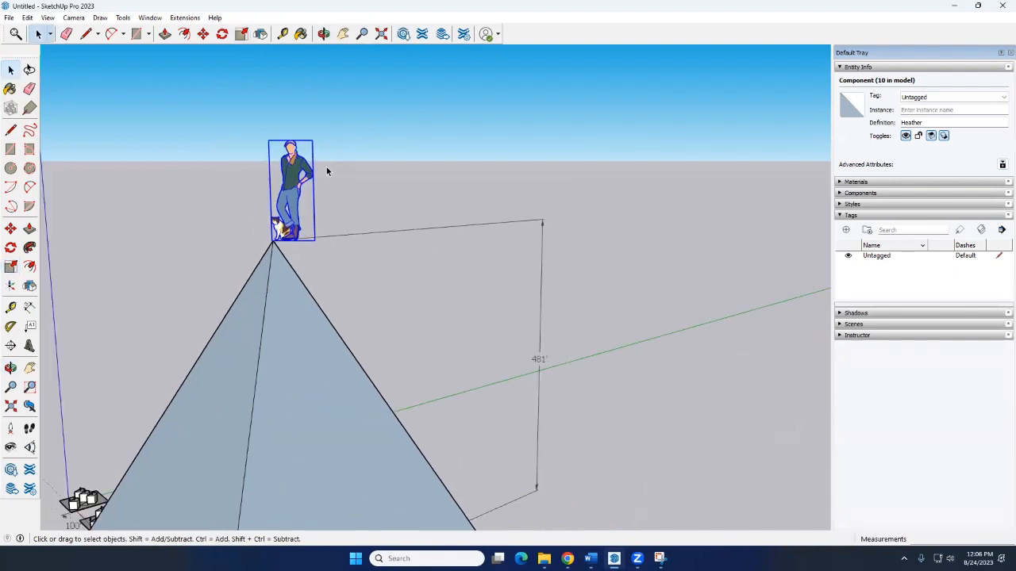
middle_click_drag(326, 167, 341, 285)
scroll(321, 289, "up", 3)
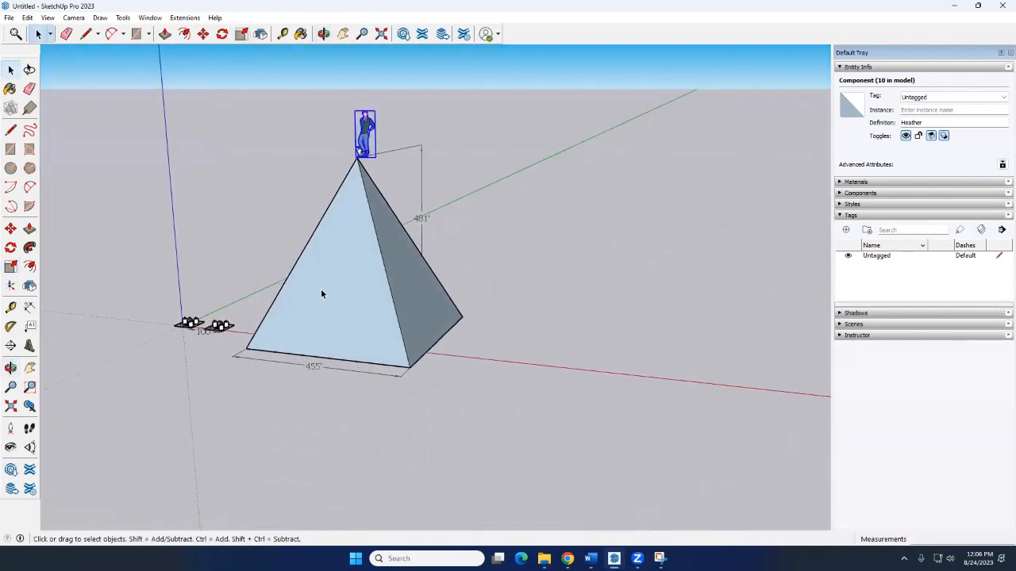
scroll(289, 246, "down", 2)
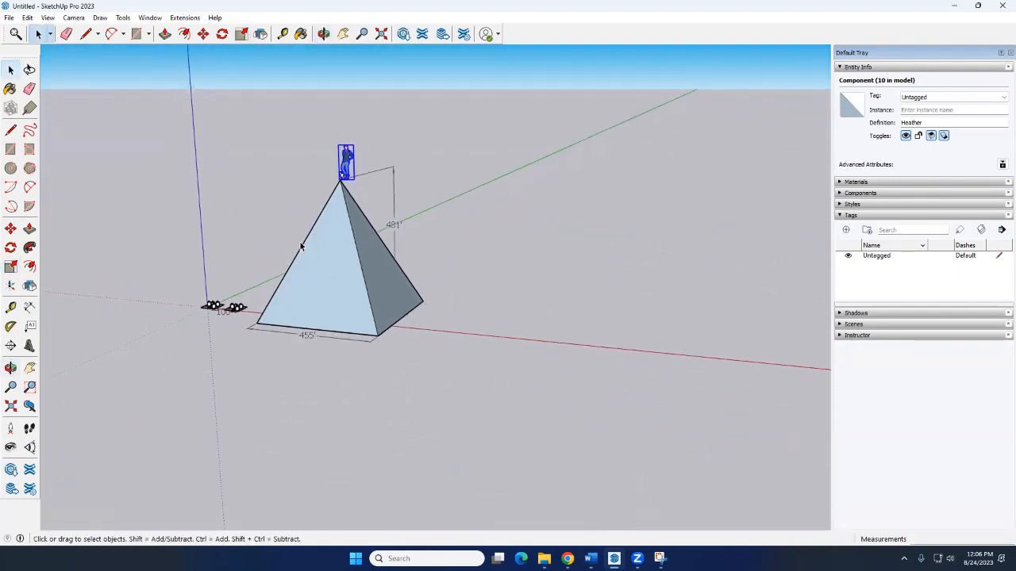
scroll(284, 198, "down", 2)
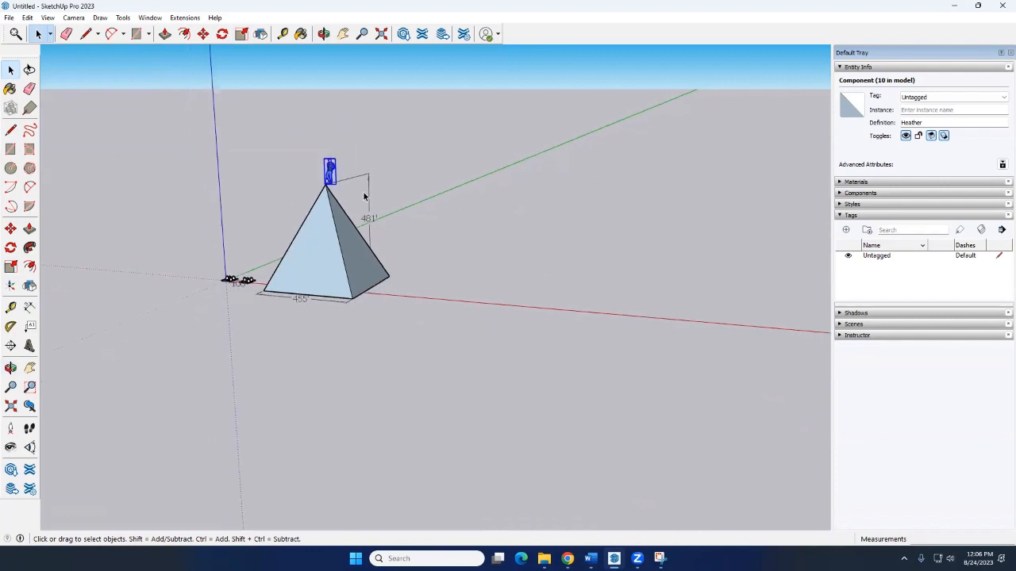
scroll(365, 198, "up", 2)
scroll(303, 187, "up", 2)
scroll(363, 178, "down", 3)
middle_click_drag(396, 214, 465, 197)
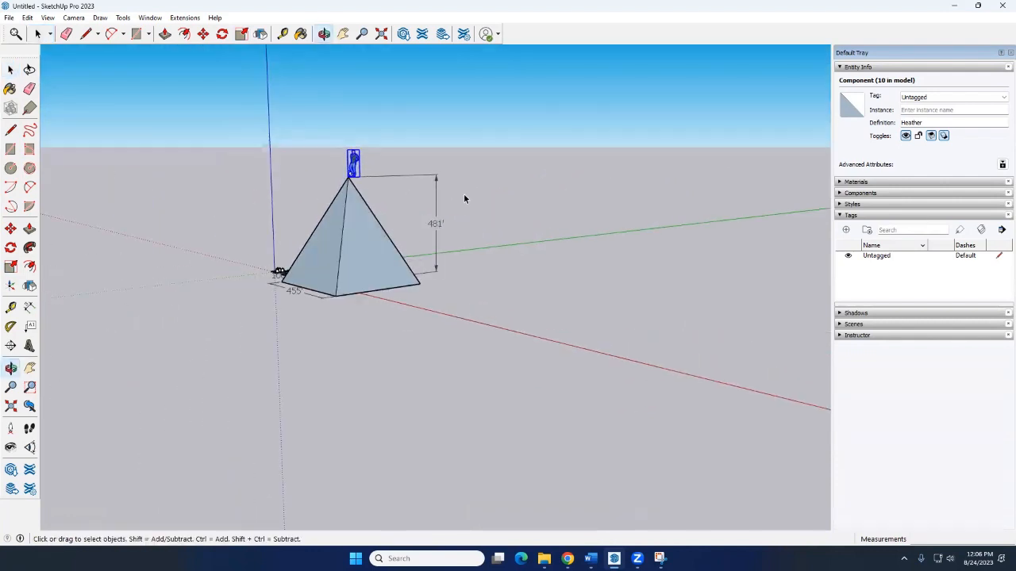
scroll(429, 196, "up", 2)
scroll(540, 211, "up", 2)
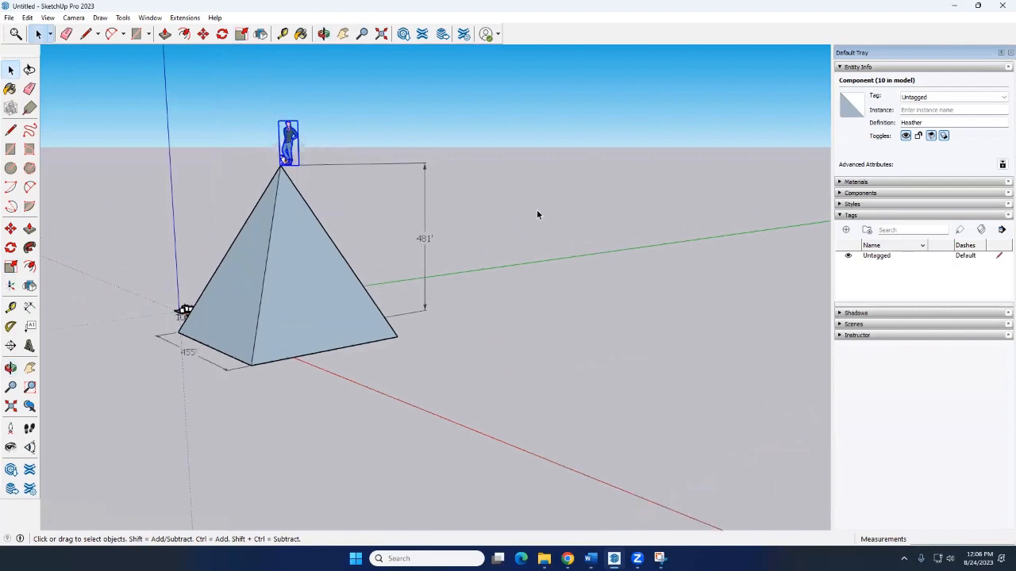
scroll(310, 206, "down", 3)
middle_click_drag(283, 213, 450, 335)
scroll(415, 317, "up", 4)
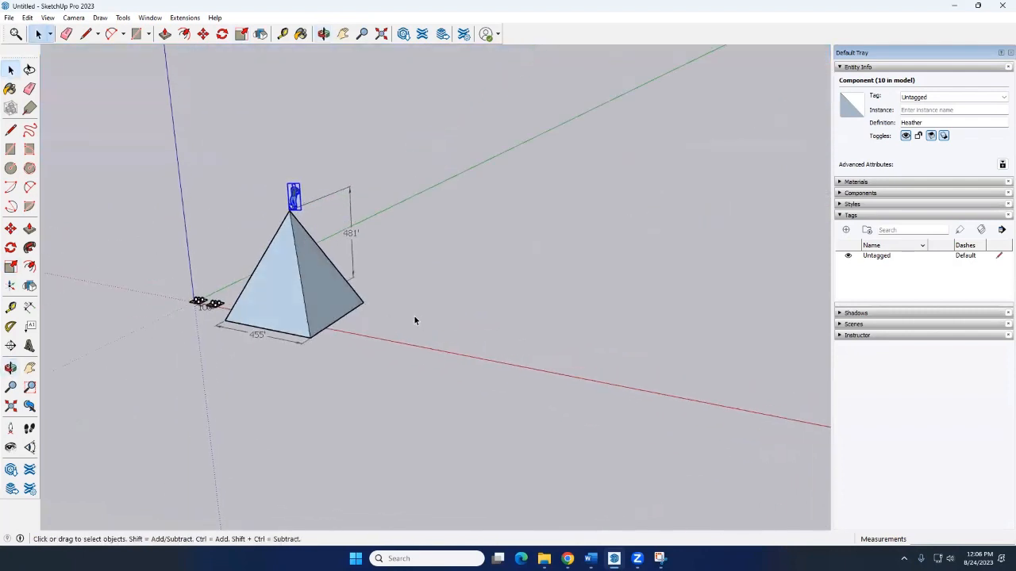
middle_click_drag(329, 255, 302, 224)
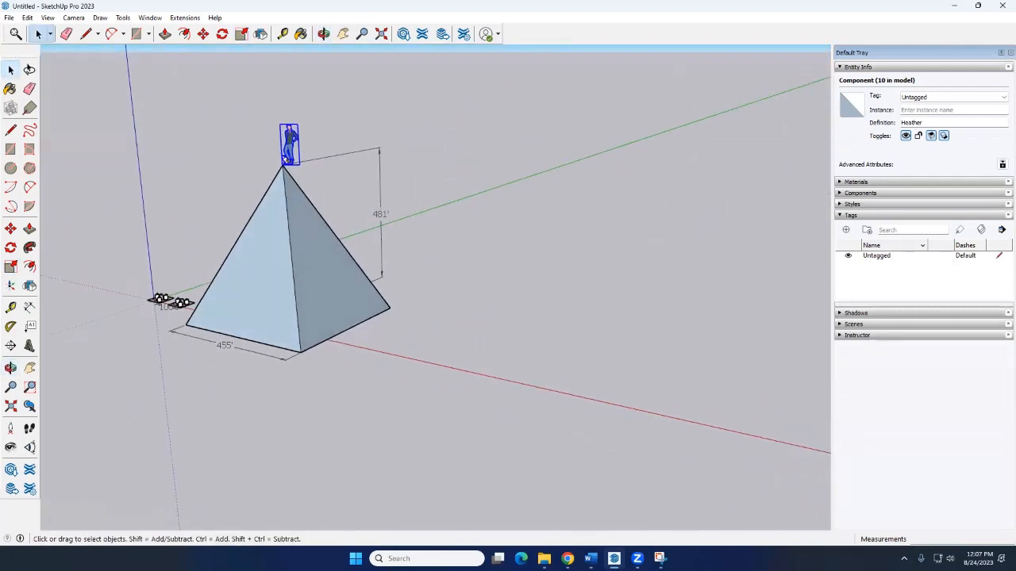
Switch to Snipping Tool, capture the pyramid with its figure and dimensions, and save the PNG as Screenshot 2023-08-24 120709.png in the urpn220 folder.
left_click(661, 561)
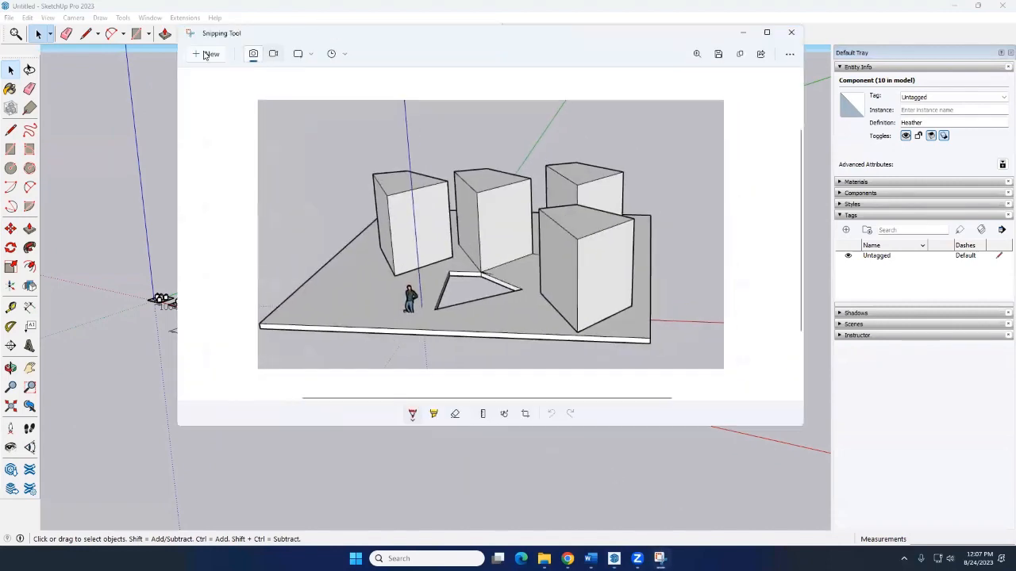
left_click(198, 54)
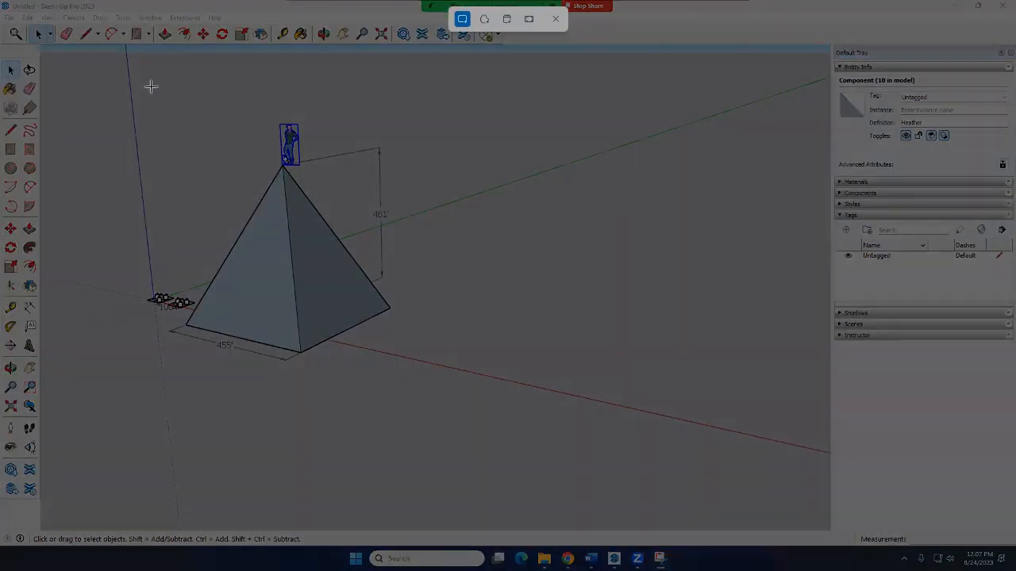
mouse_move(151, 86)
left_mouse_down()
mouse_move(561, 482)
mouse_move(499, 424)
left_mouse_up()
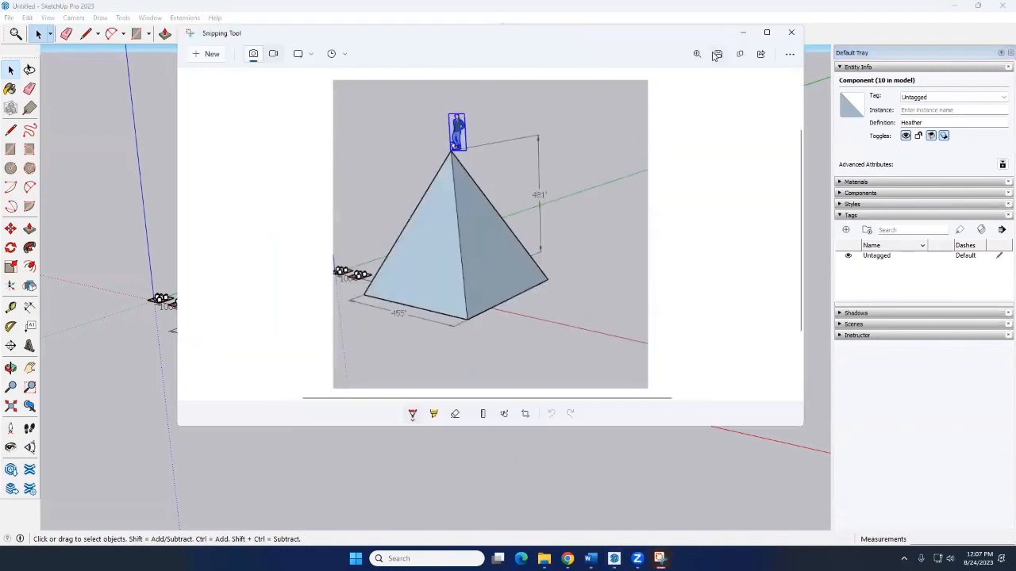
left_click(717, 54)
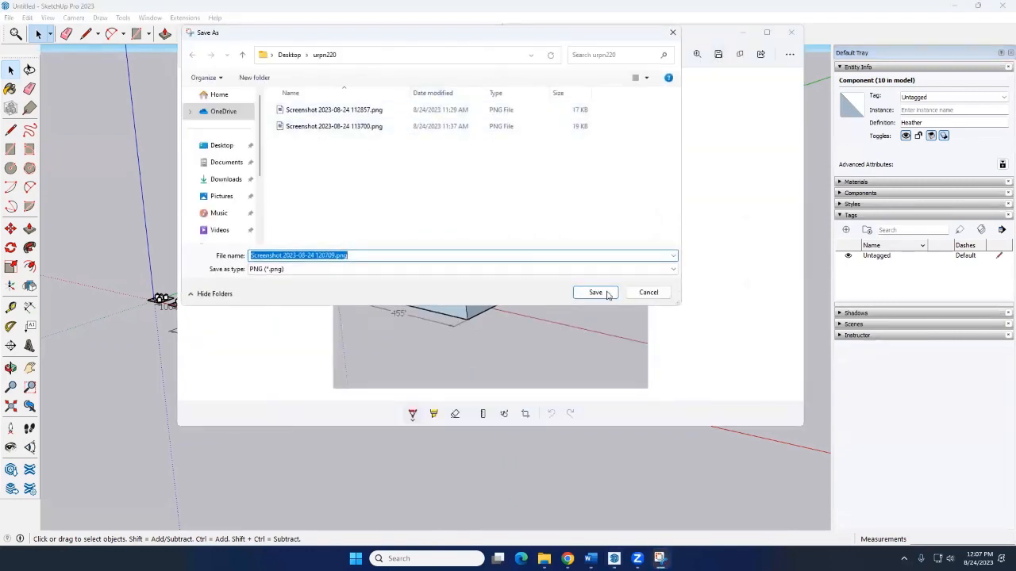
left_click(595, 292)
left_click(743, 31)
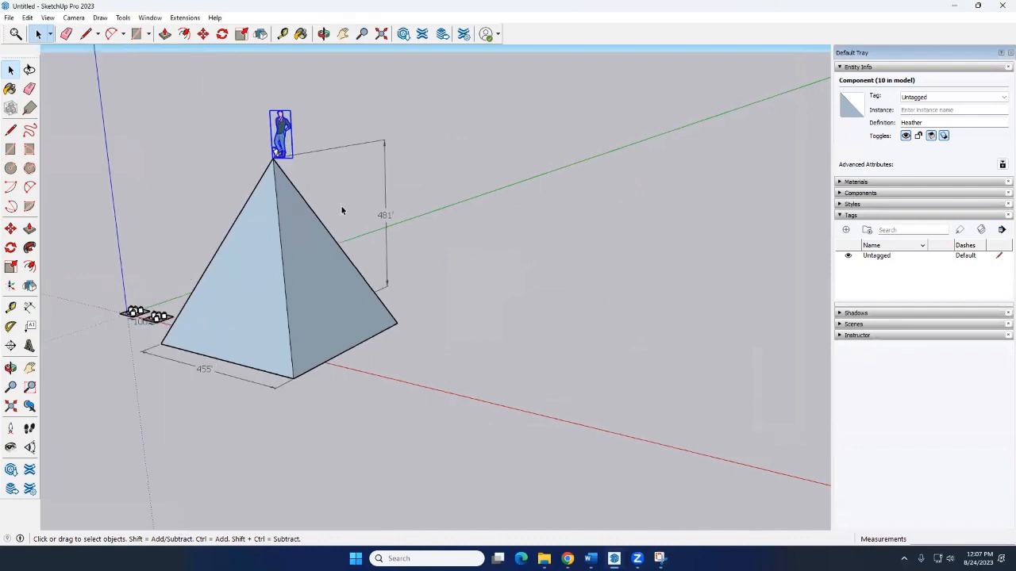
scroll(400, 204, "down", 3)
middle_click_drag(400, 238, 337, 260)
scroll(337, 260, "up", 3)
scroll(337, 260, "down", 4)
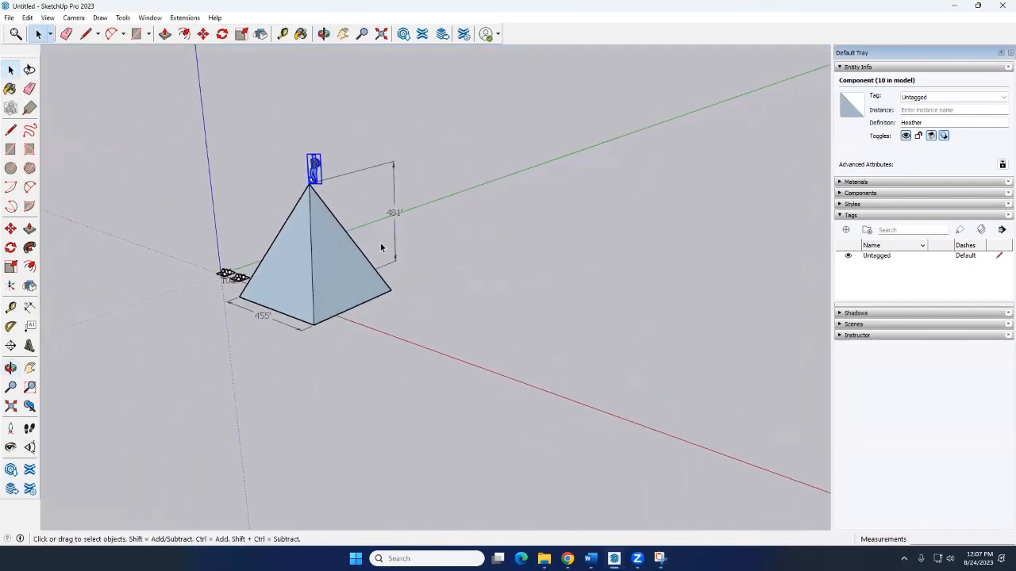
middle_click_drag(294, 243, 444, 249)
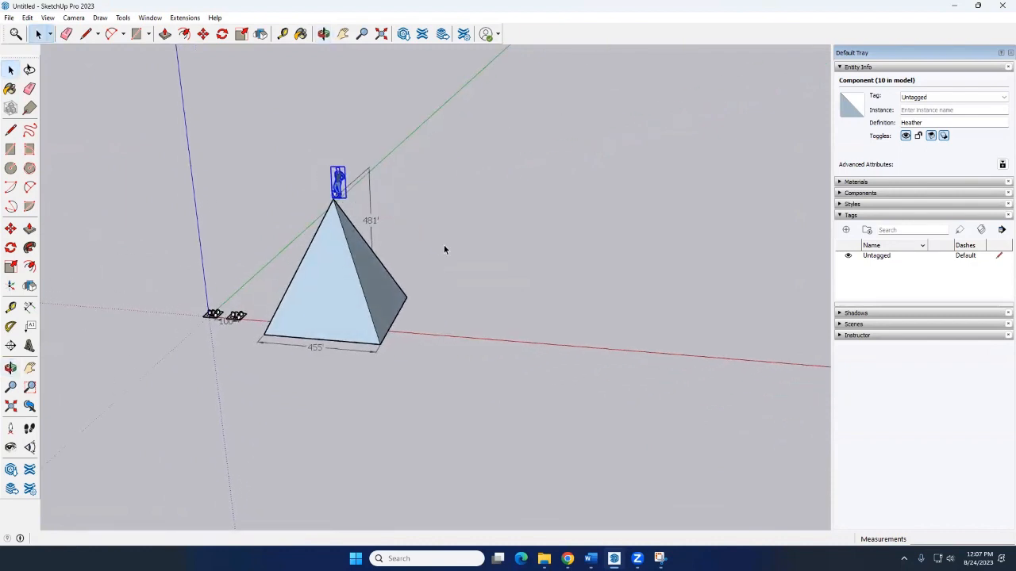
middle_click_drag(359, 261, 315, 196)
left_click_drag(267, 119, 474, 431)
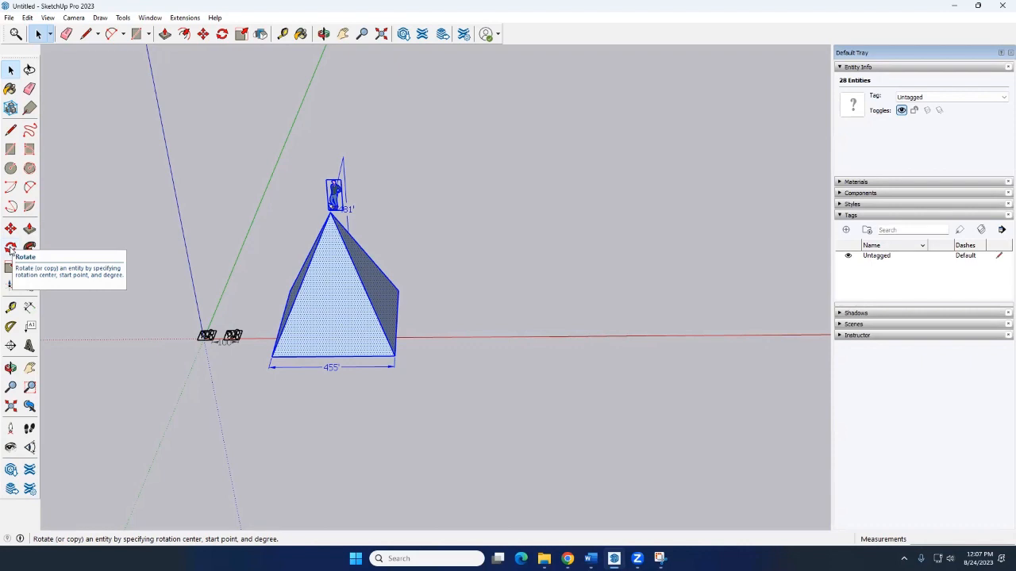
left_click(10, 249)
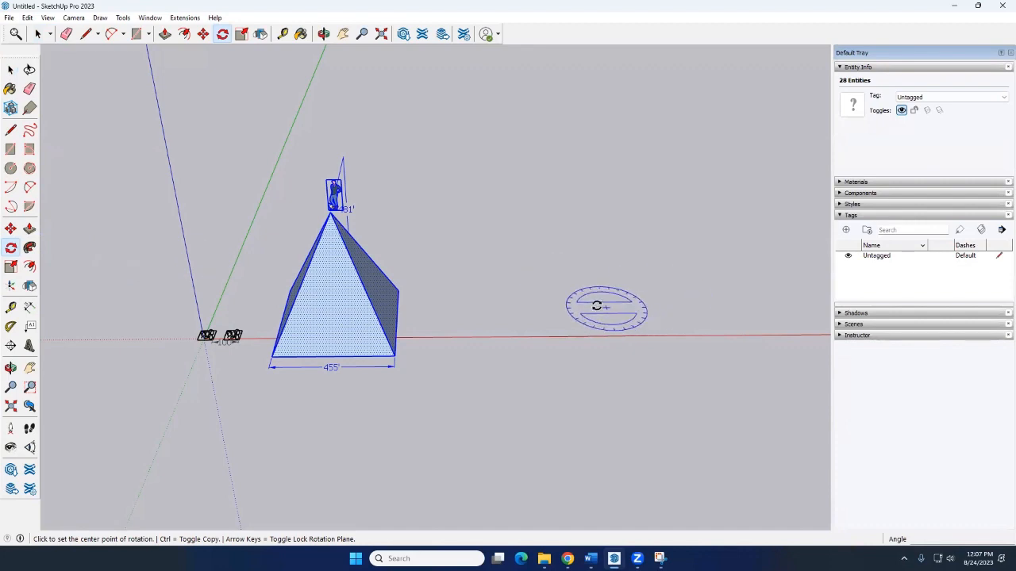
key("Escape")
key("space")
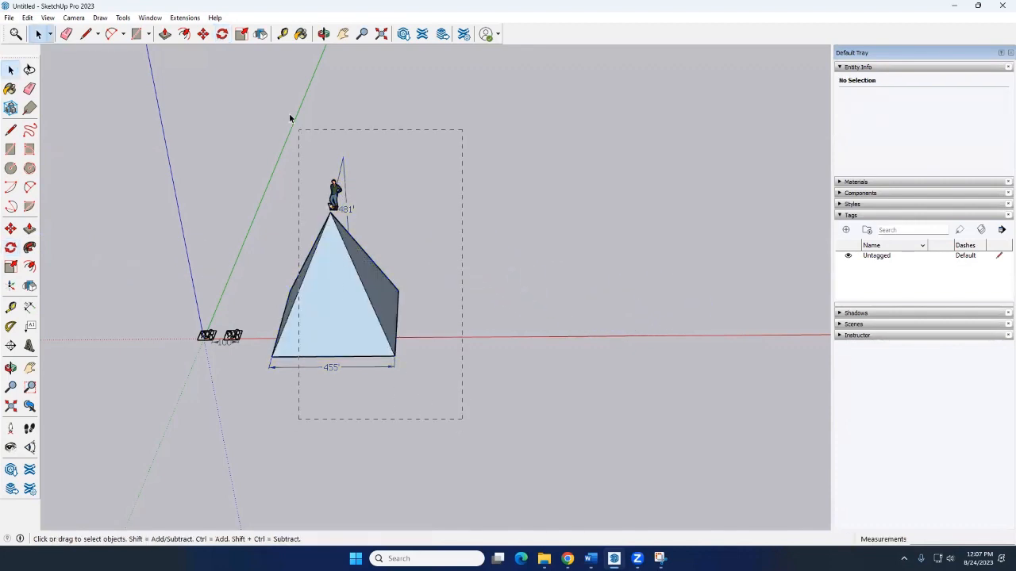
Try rotating the pyramid with its figure and dimensions by 3.4 degrees about a point on the red axis, starting from a base edge midpoint.
left_click_drag(258, 101, 258, 101)
middle_click_drag(471, 305, 244, 258)
left_click(10, 248)
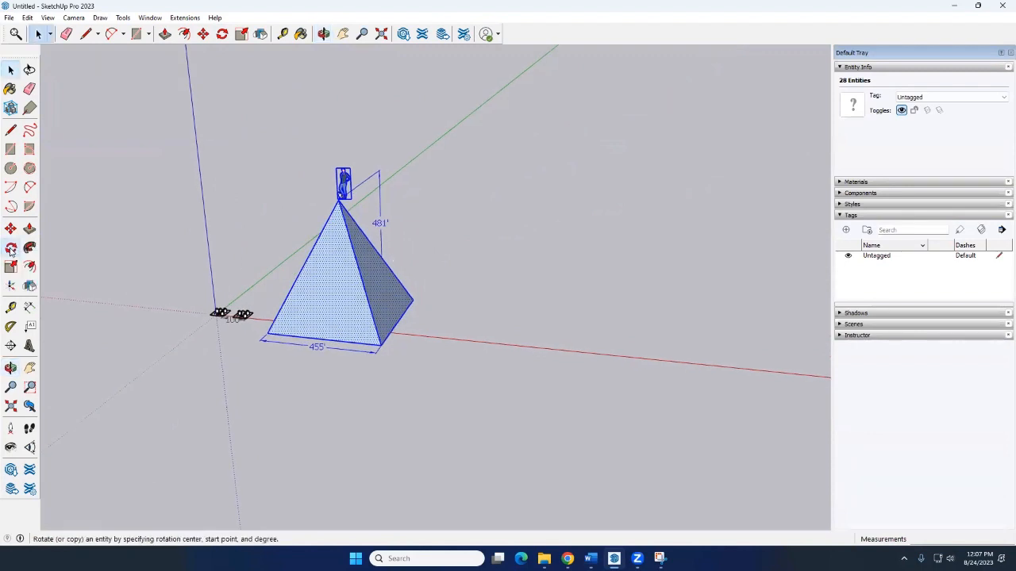
left_click(10, 249)
scroll(481, 352, "down", 3)
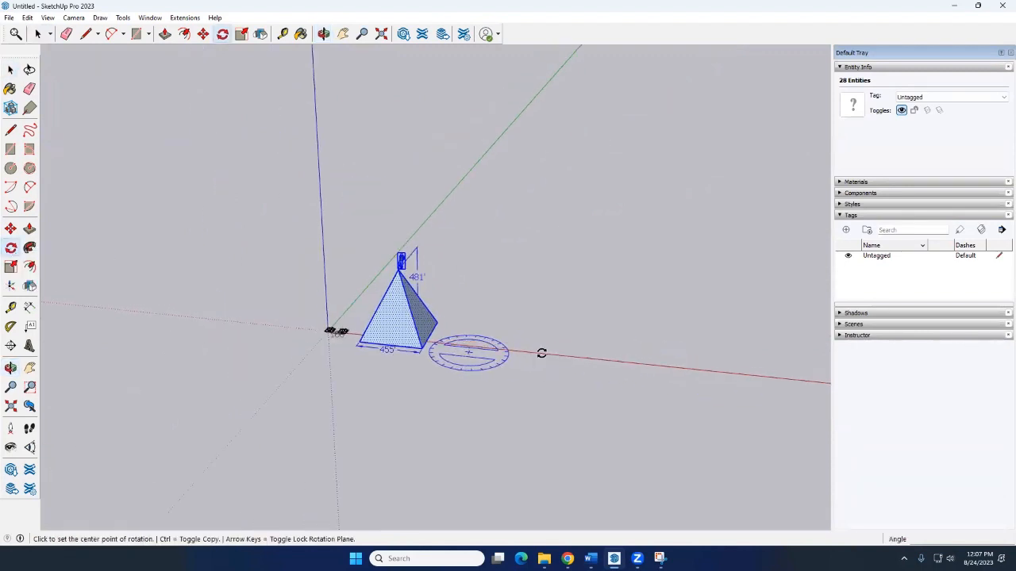
scroll(553, 357, "up", 2)
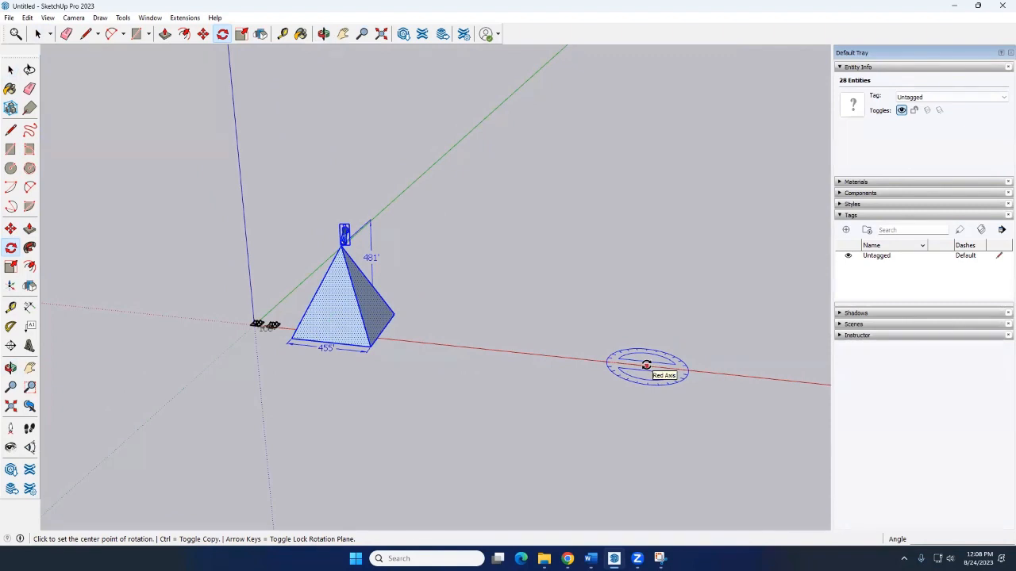
left_click(638, 365)
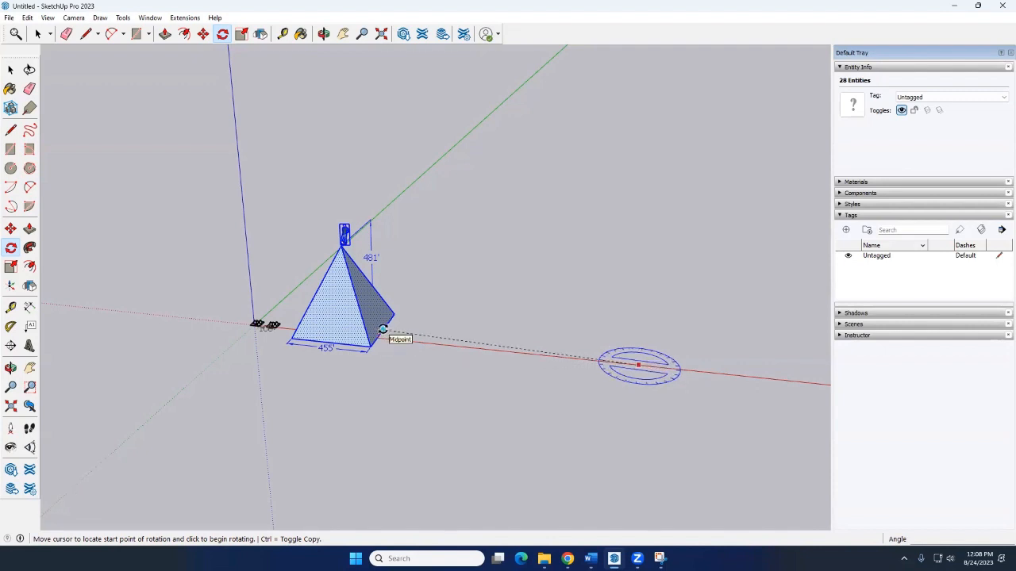
left_click(382, 329)
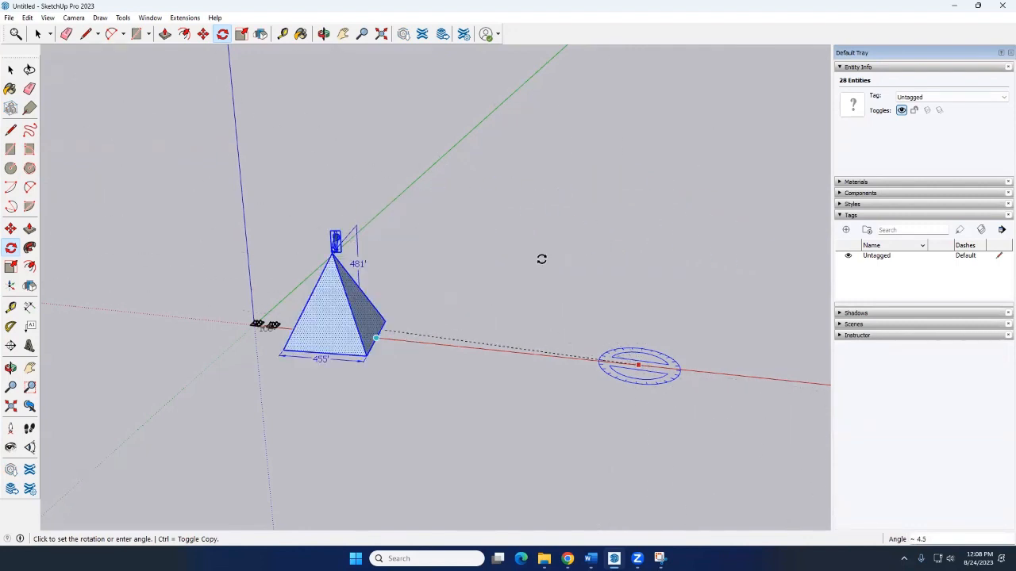
left_click(405, 325)
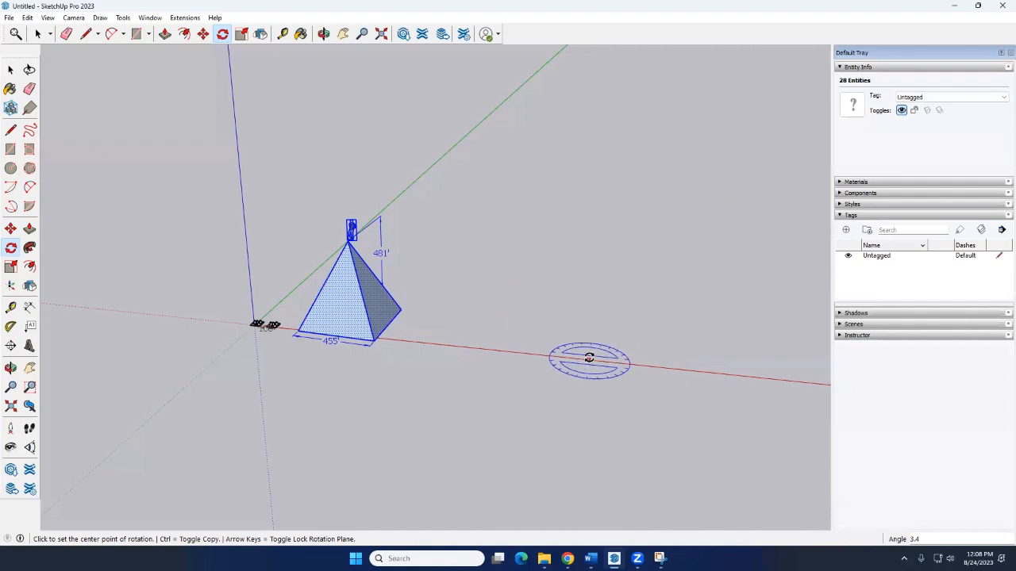
key("ctrl+z")
Try making a copy of the pyramid with its figure and dimensions, rotated about 83 degrees around a point on the red axis.
left_click(618, 365)
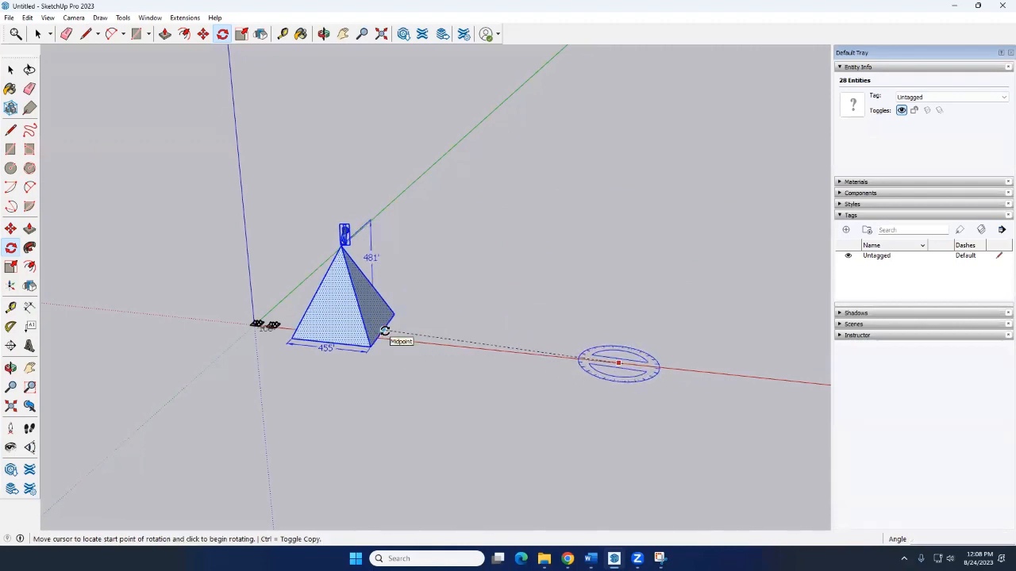
scroll(381, 332, "up", 1)
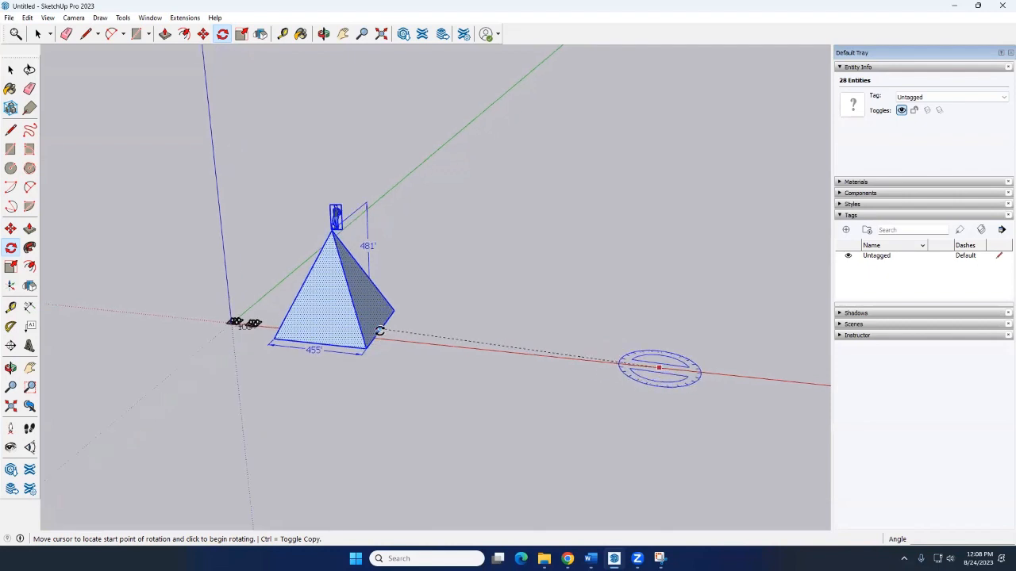
left_click(379, 332)
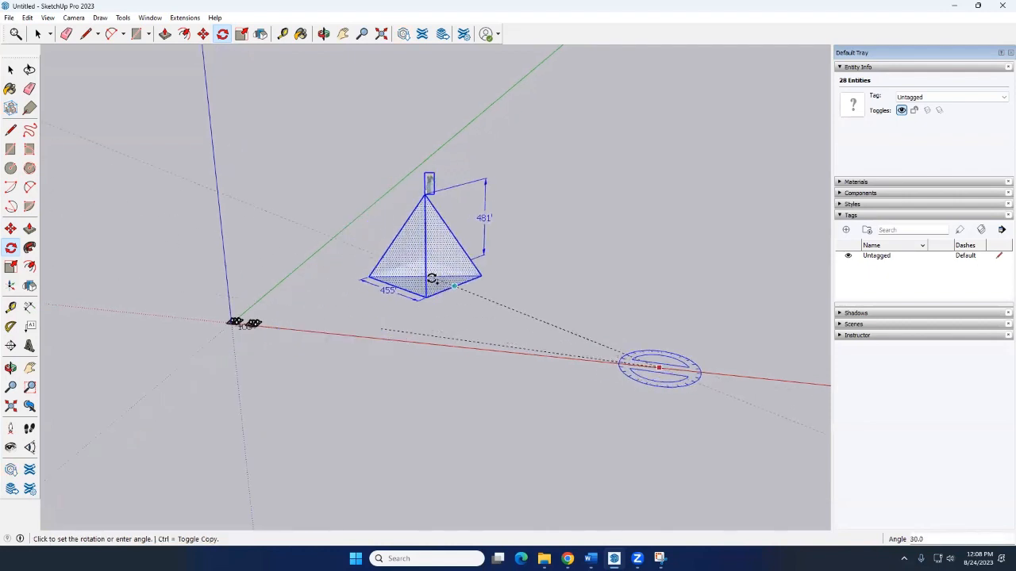
key("ctrl")
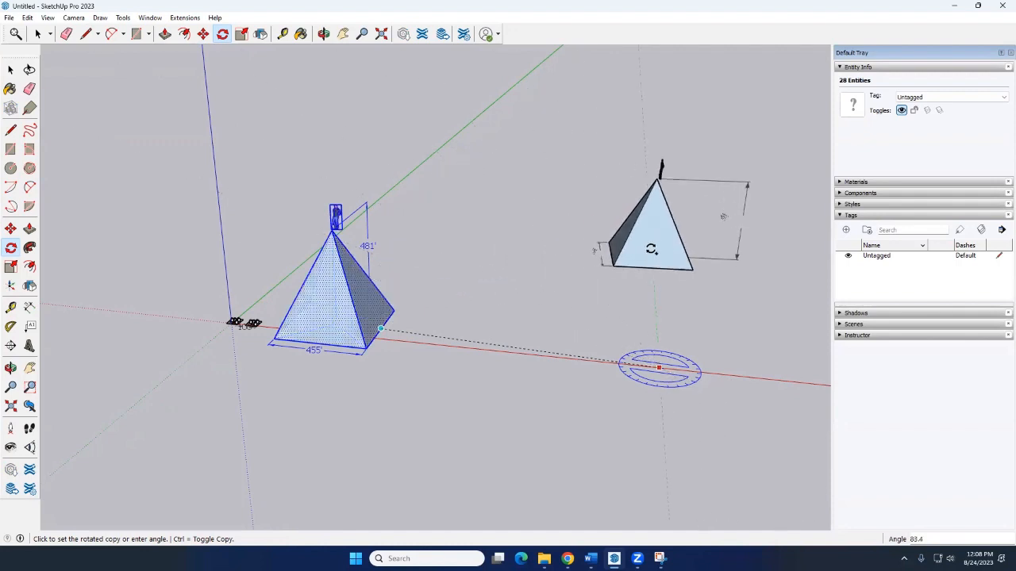
left_click(655, 252)
scroll(556, 248, "down", 2)
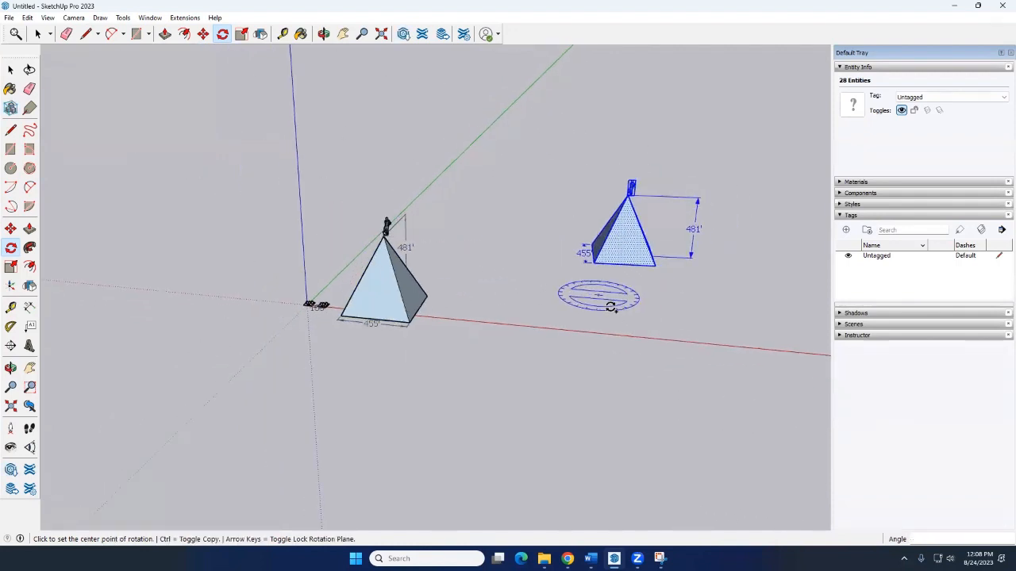
Try adding a second copy of the pyramid, rotated about 92 degrees around the red-axis point onto the axis's far end.
left_click(630, 337)
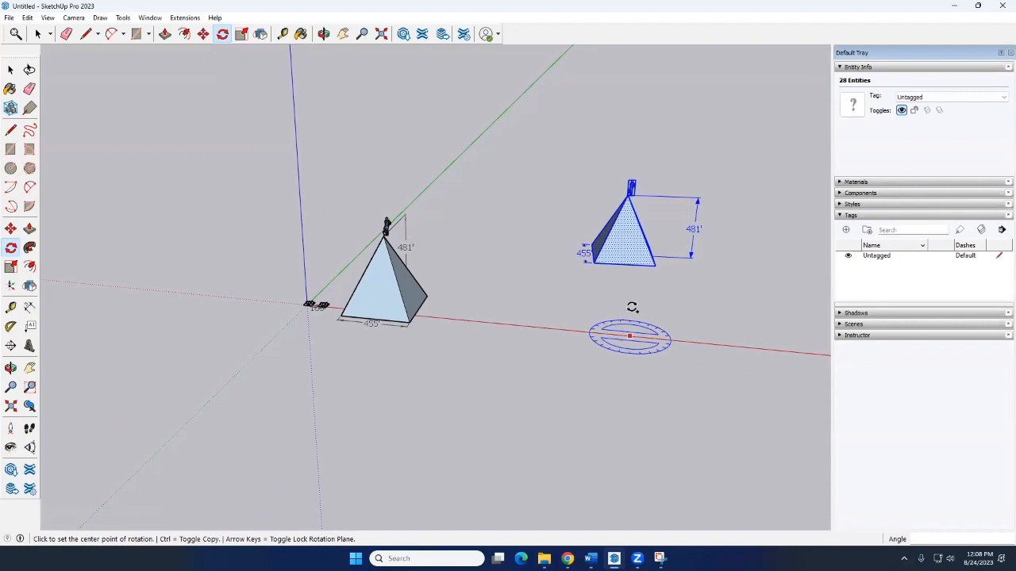
left_click(622, 264)
scroll(551, 284, "down", 2)
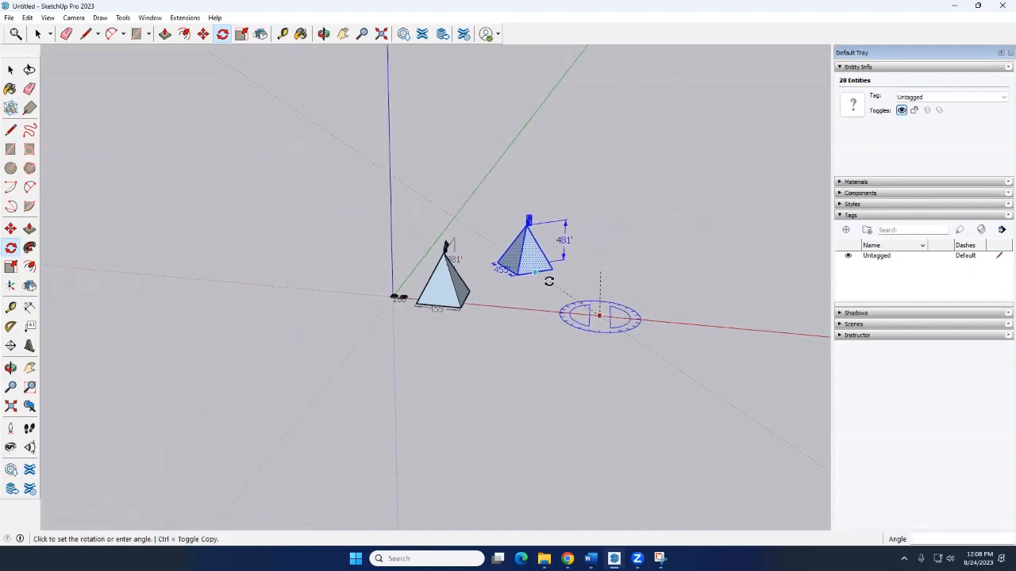
left_click(705, 325)
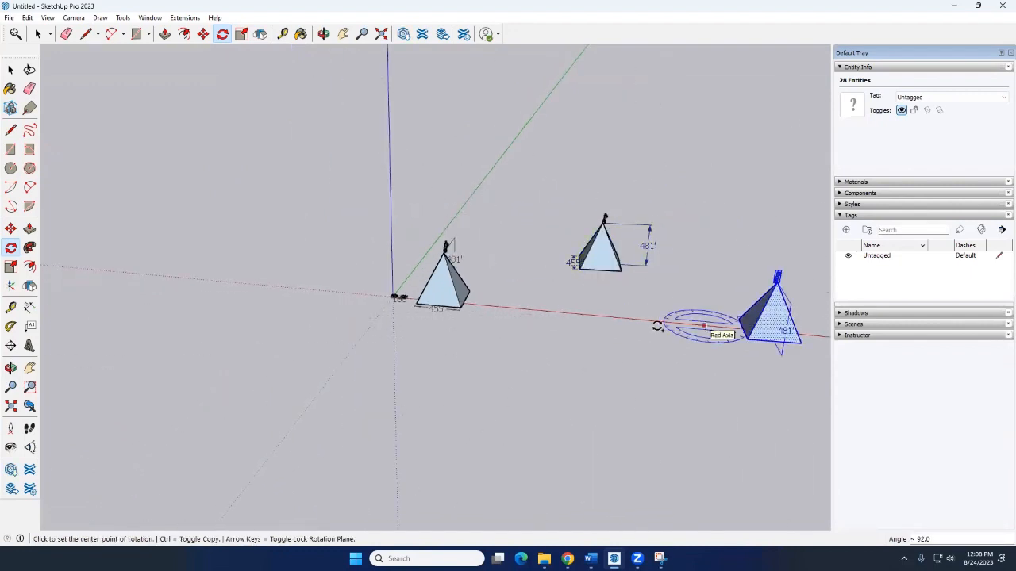
Try adding a third rotated copy of the pyramid around the red-axis point, on the near side of the axis.
left_click(597, 317)
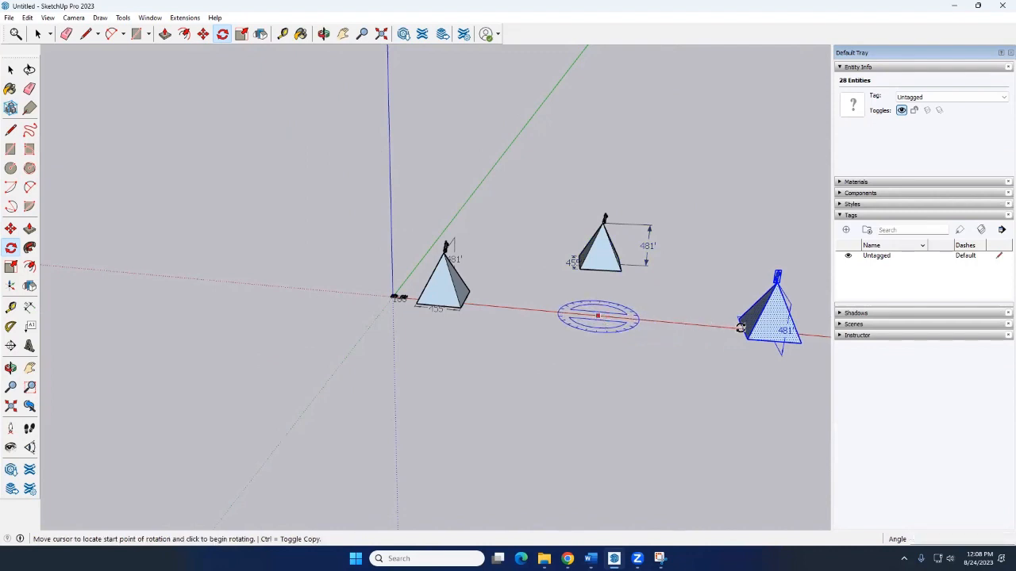
key("ctrl")
left_click(742, 327)
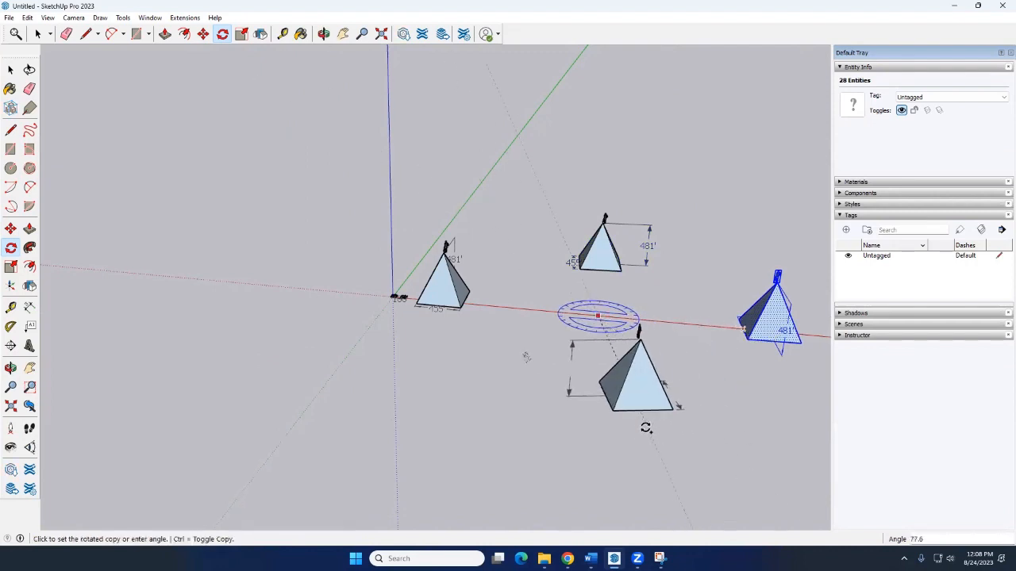
left_click(597, 425)
key("space")
Check the ring of pyramids, and undo the three rotated copies so that only the original pyramid remains.
scroll(504, 347, "down", 4)
middle_click_drag(640, 341, 373, 354)
middle_click_drag(642, 362, 526, 362)
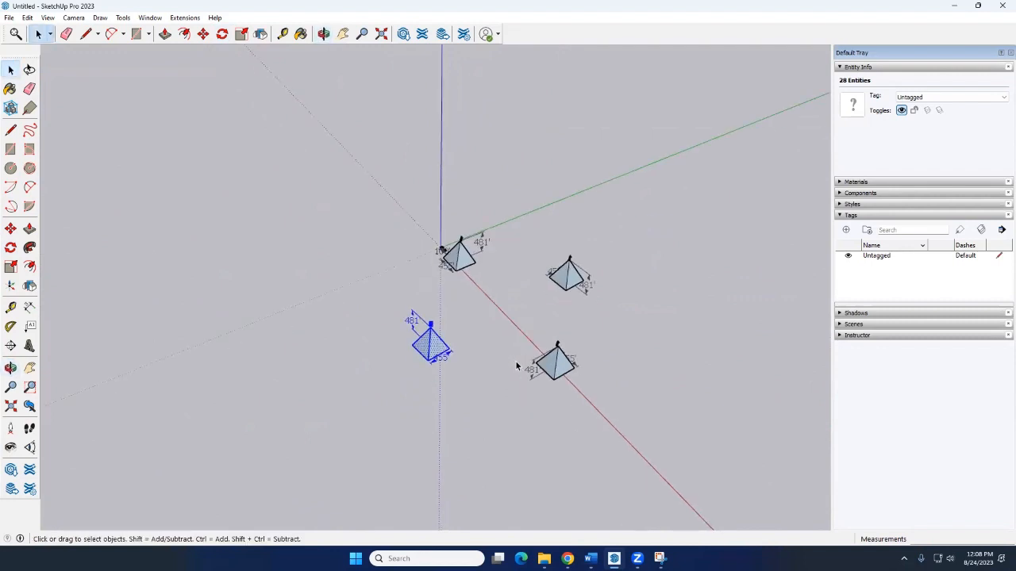
middle_click_drag(516, 366, 516, 316)
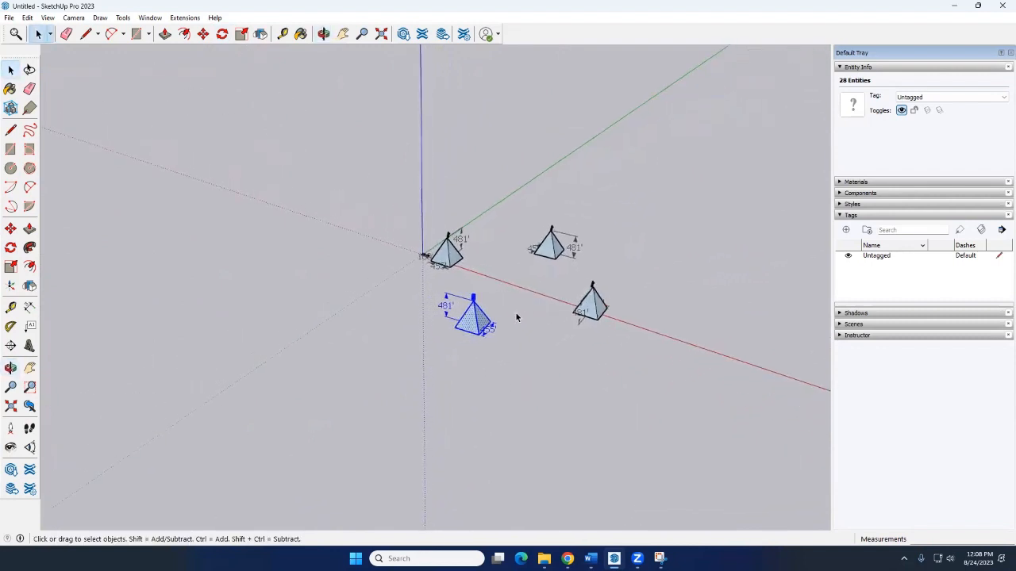
scroll(516, 315, "up", 2)
scroll(516, 316, "up", 1)
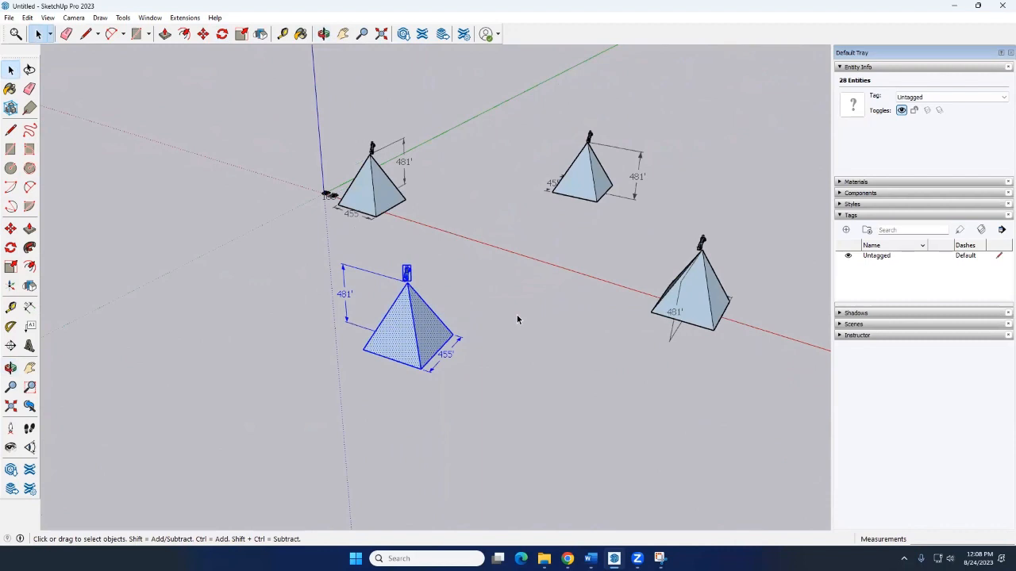
key("ctrl+z")
key("ctrl+z")
key("ctrl+z")
scroll(489, 258, "up", 2)
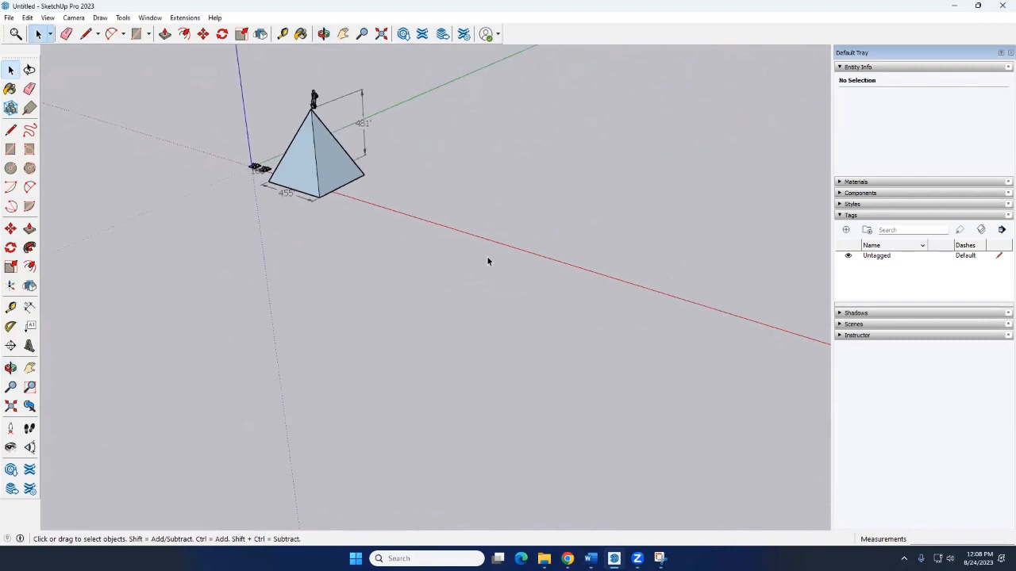
Copy the pyramid with its figure and dimensions, rotated 90 degrees about a red-axis point, starting from its base edge on the axis.
left_click(11, 248)
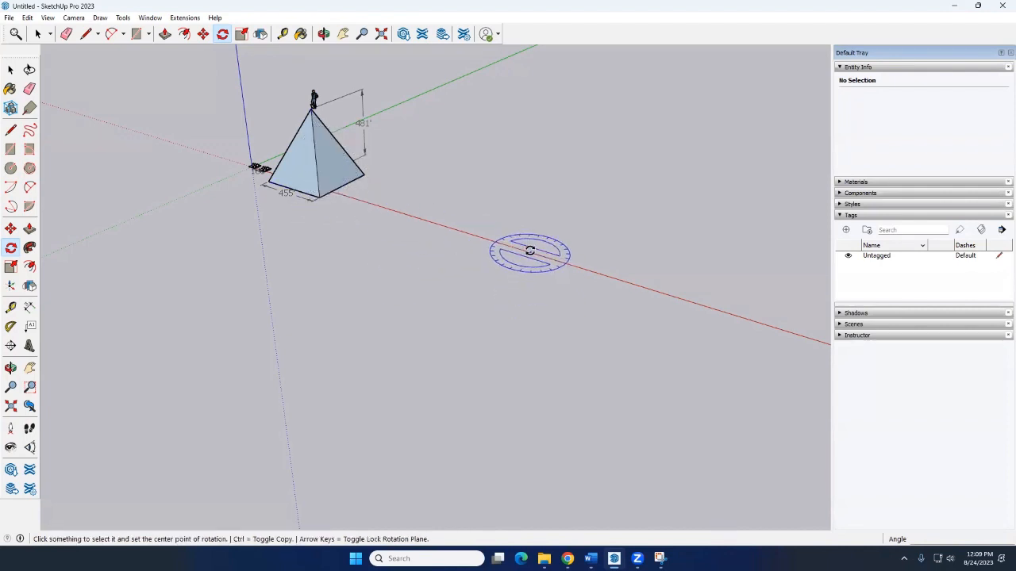
key("space")
middle_click_drag(334, 246, 436, 278)
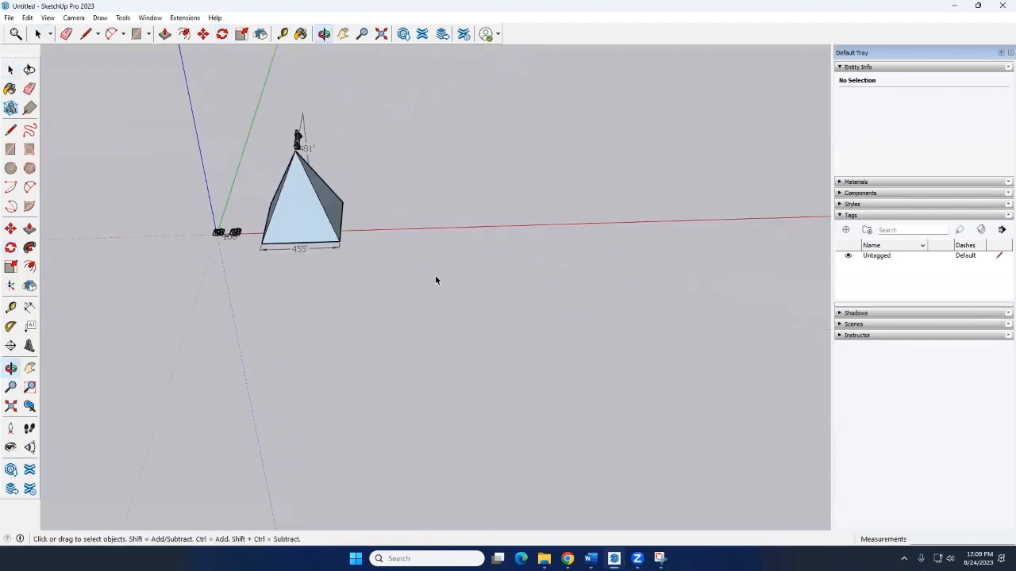
left_click_drag(426, 321, 301, 120)
left_click_drag(256, 71, 251, 65)
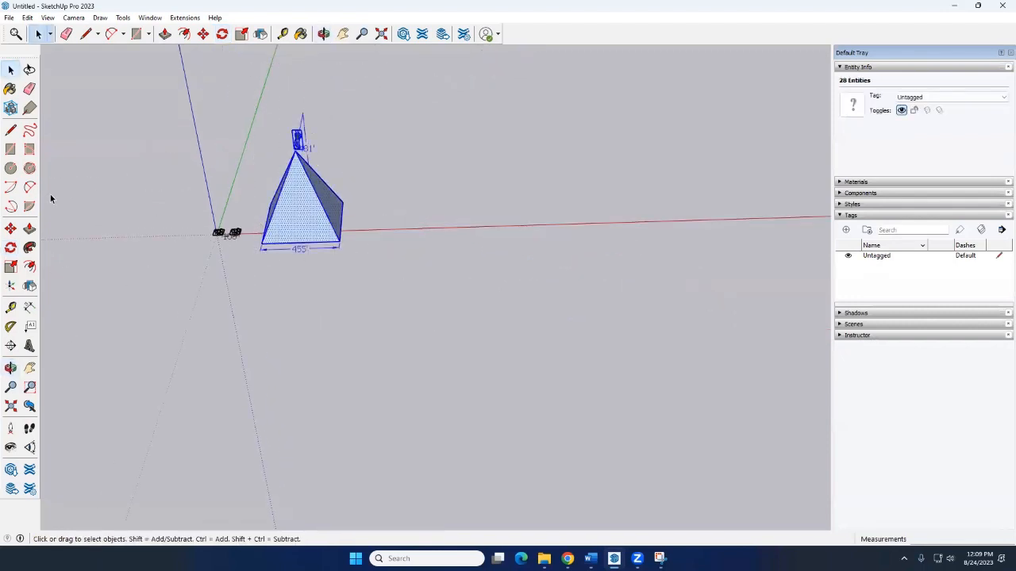
left_click(11, 247)
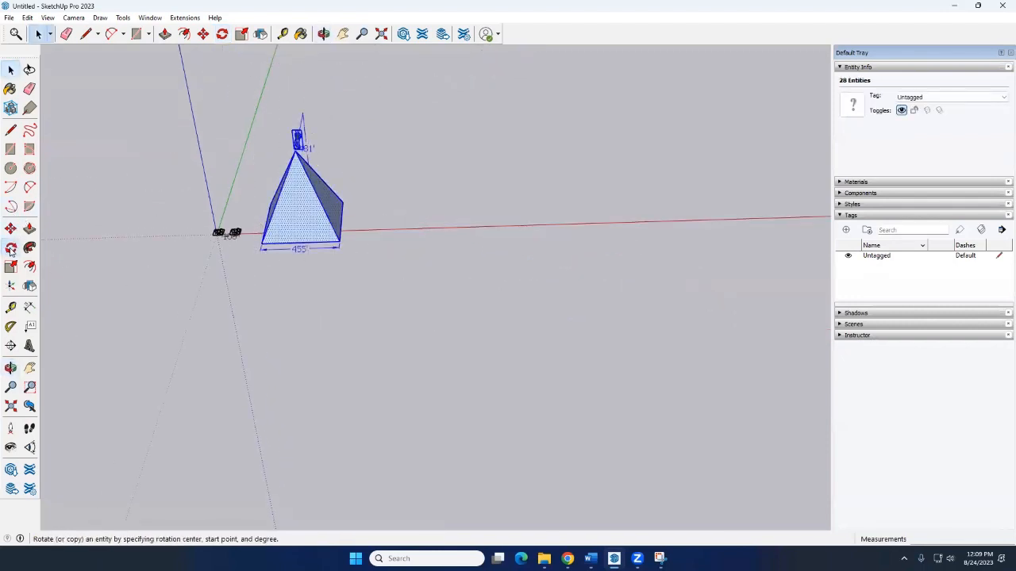
left_click(505, 227)
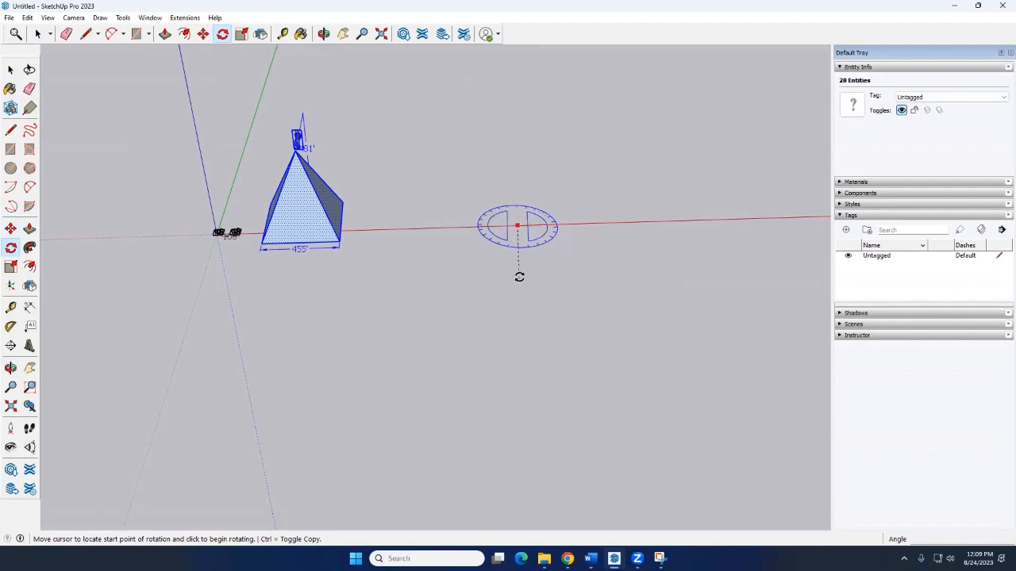
middle_click_drag(519, 275, 355, 225)
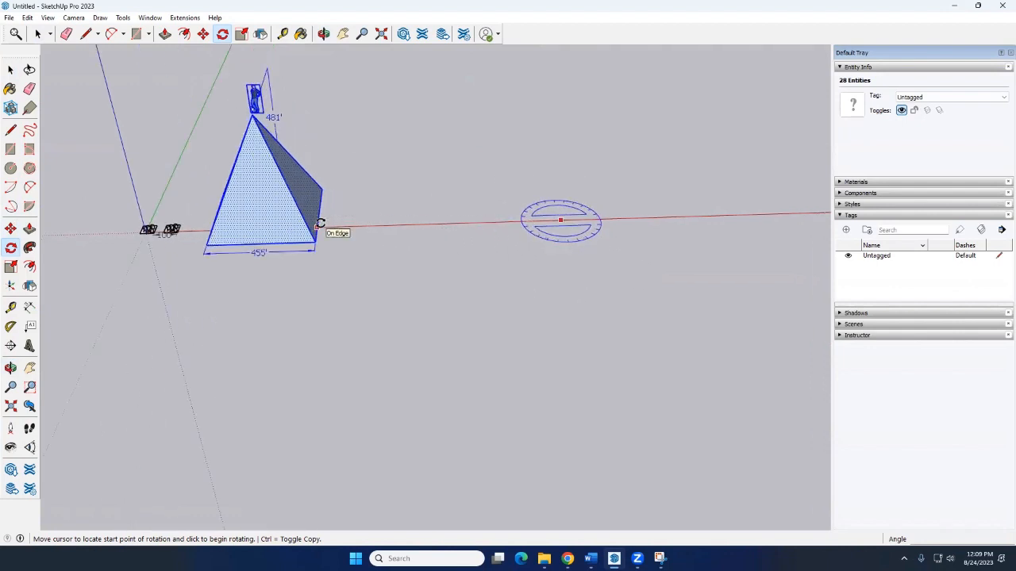
left_click(320, 224)
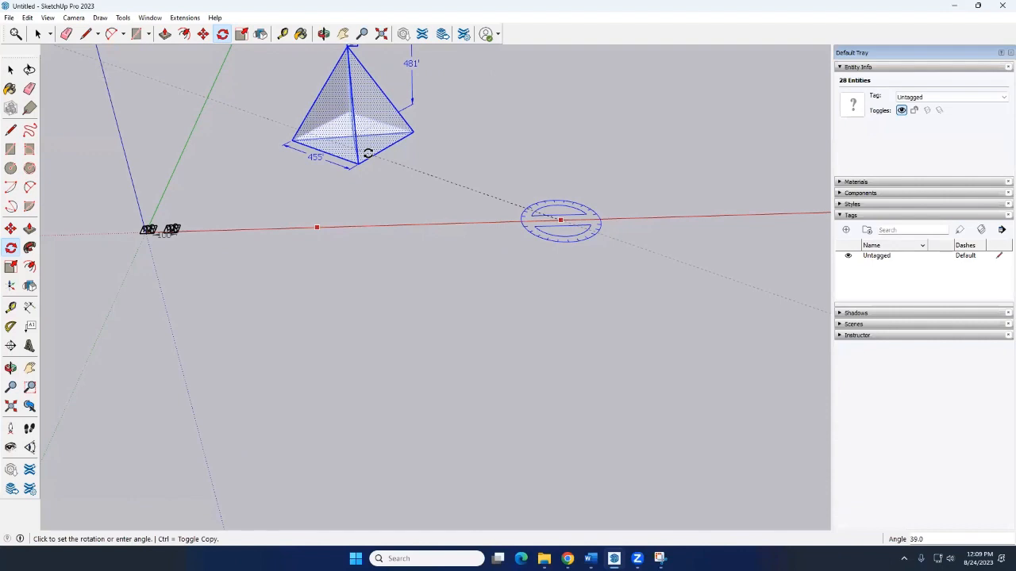
key("ctrl")
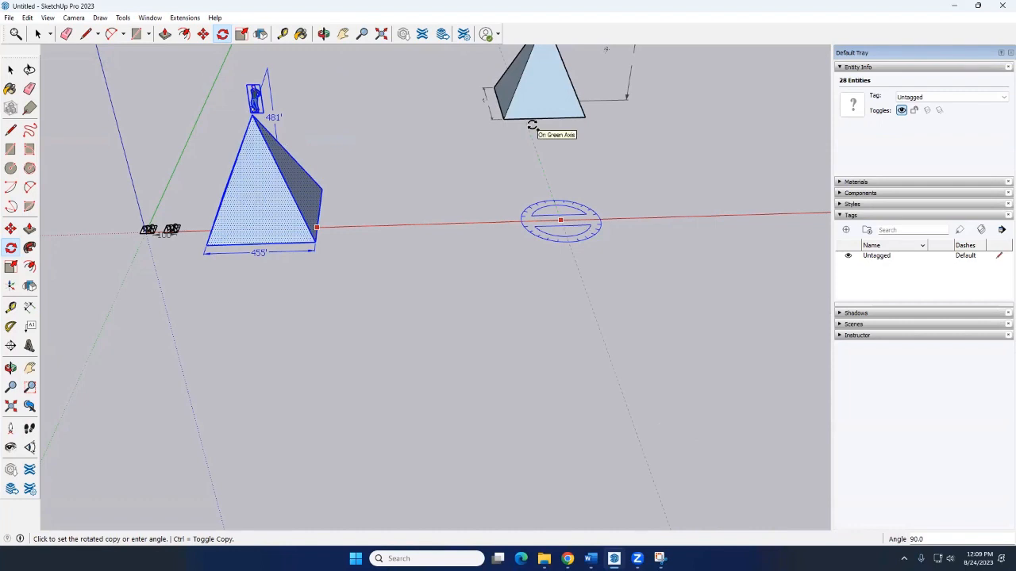
left_click(532, 125)
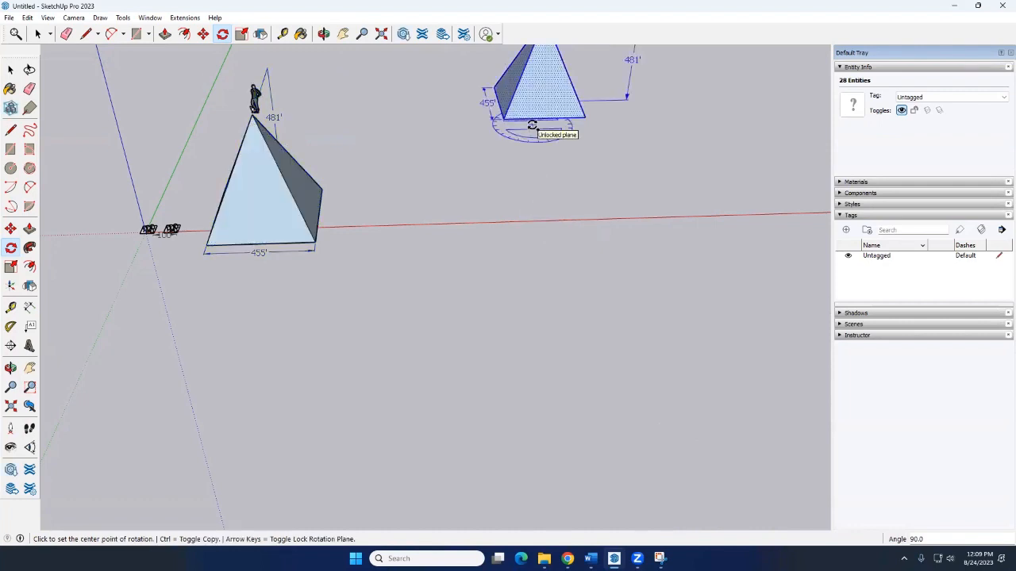
Rotate a second copy about 84 degrees around the same red-axis point, starting from the first copy's near base edge.
left_click(558, 220)
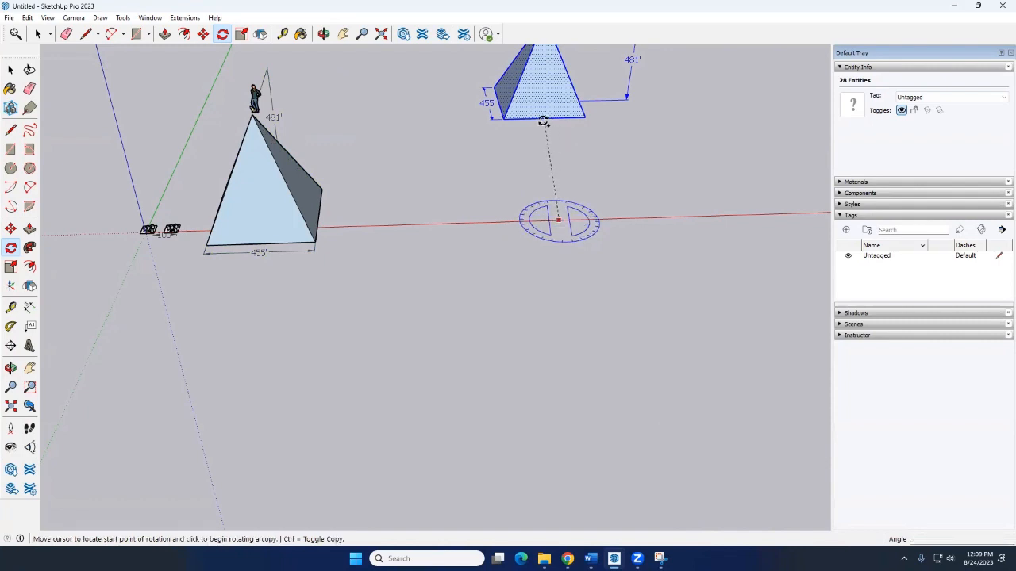
left_click(608, 119)
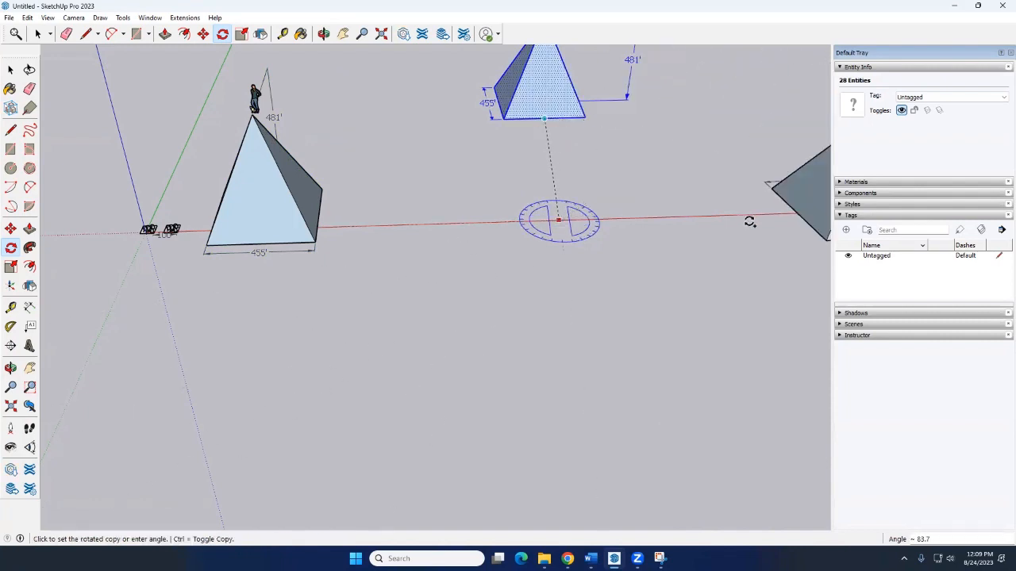
left_click(748, 220)
Rotate a third pyramid copy 90 degrees around the same point to the near side of the red axis, and end the Rotate command.
left_click(558, 220)
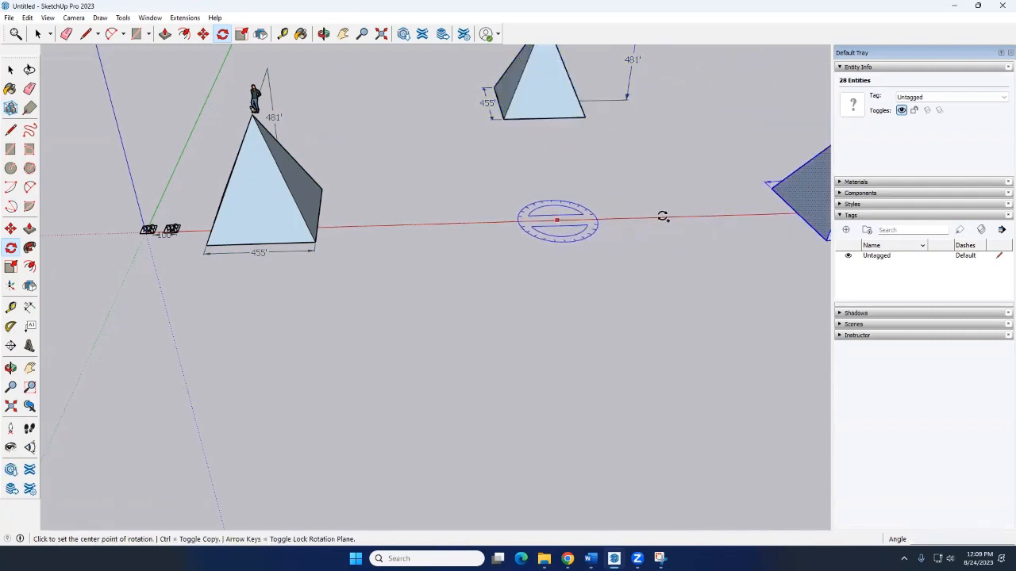
left_click(727, 333)
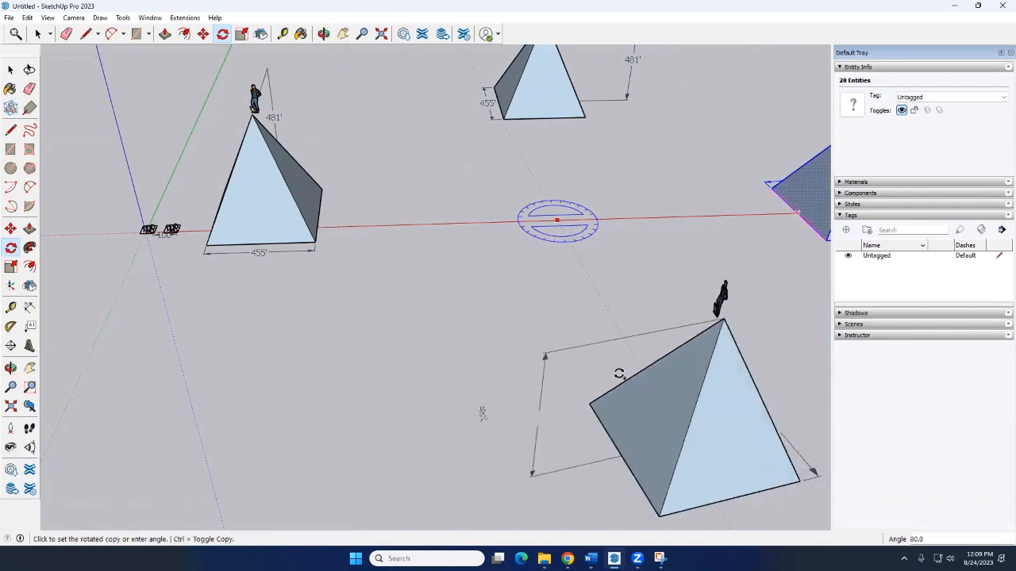
left_click(607, 373)
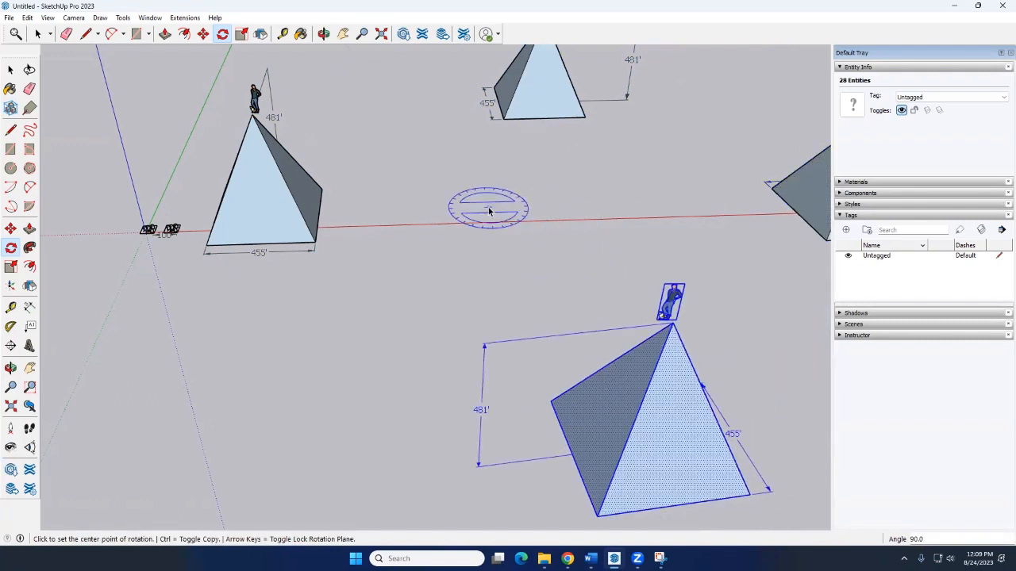
key("space")
Examine the layout of the four pyramids around the rotation point from several angles and distances.
scroll(494, 213, "down", 5)
middle_click_drag(605, 246, 497, 216)
scroll(521, 220, "up", 3)
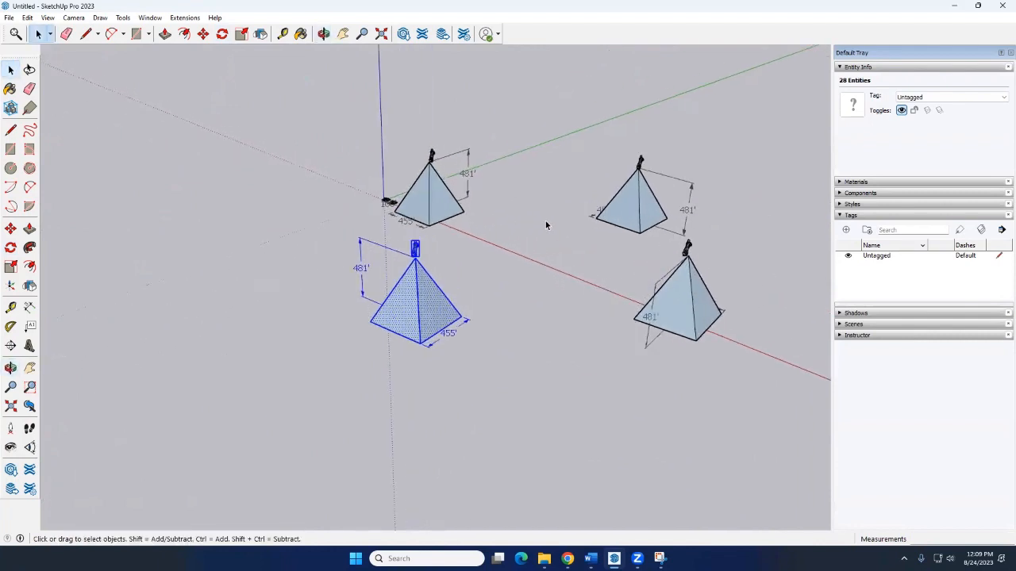
scroll(545, 224, "down", 5)
middle_click_drag(545, 224, 611, 214)
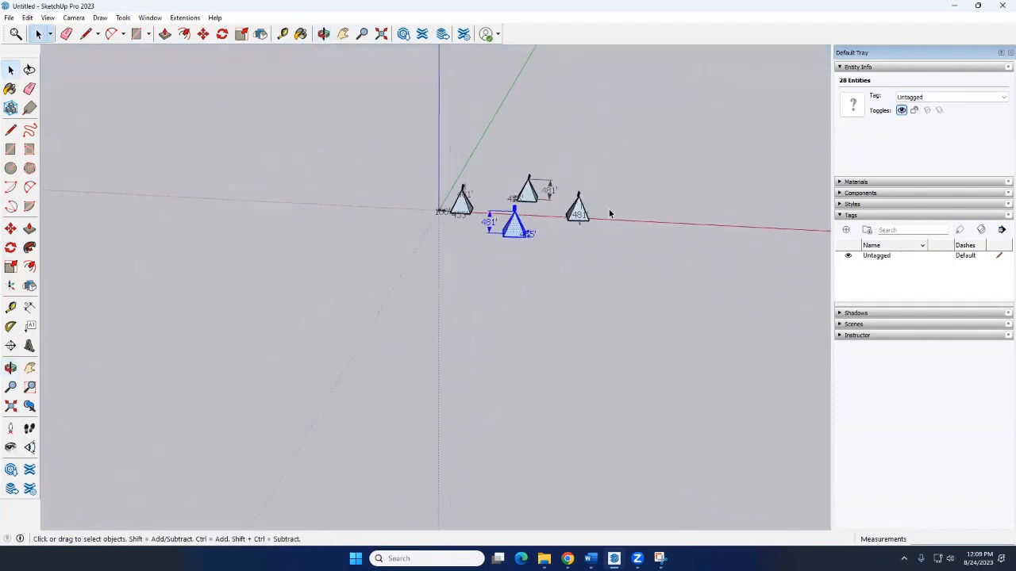
scroll(508, 227, "up", 6)
scroll(507, 227, "down", 3)
middle_click_drag(516, 234, 486, 236)
scroll(483, 236, "up", 4)
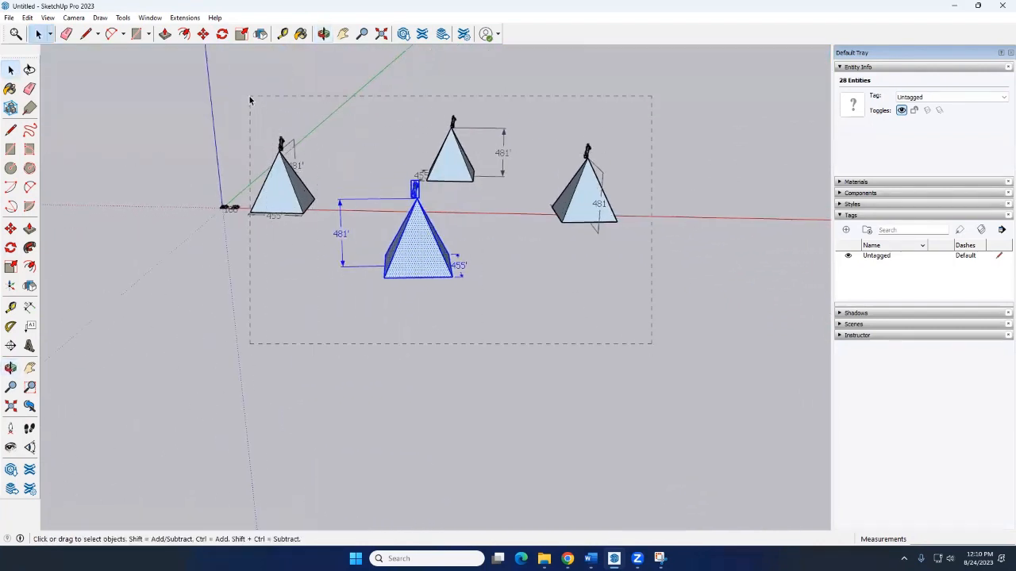
Select all four pyramids, clear the selection, and inspect the nearest copy with its figure and dimensions up close.
left_click_drag(246, 95, 246, 94)
middle_click_drag(381, 178, 460, 184)
left_click(328, 201)
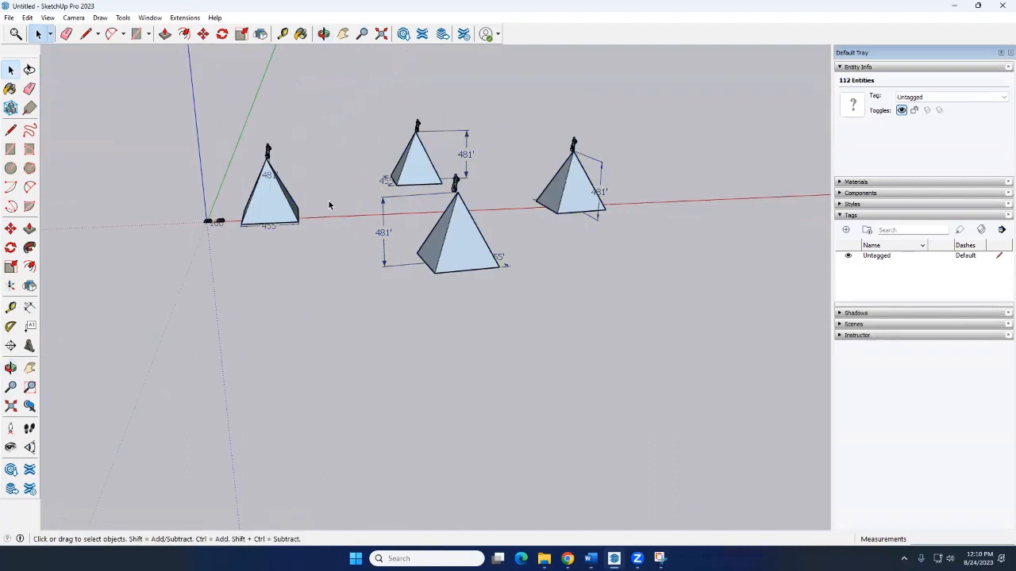
middle_click_drag(328, 201, 377, 196)
scroll(624, 248, "up", 2)
scroll(558, 248, "up", 3)
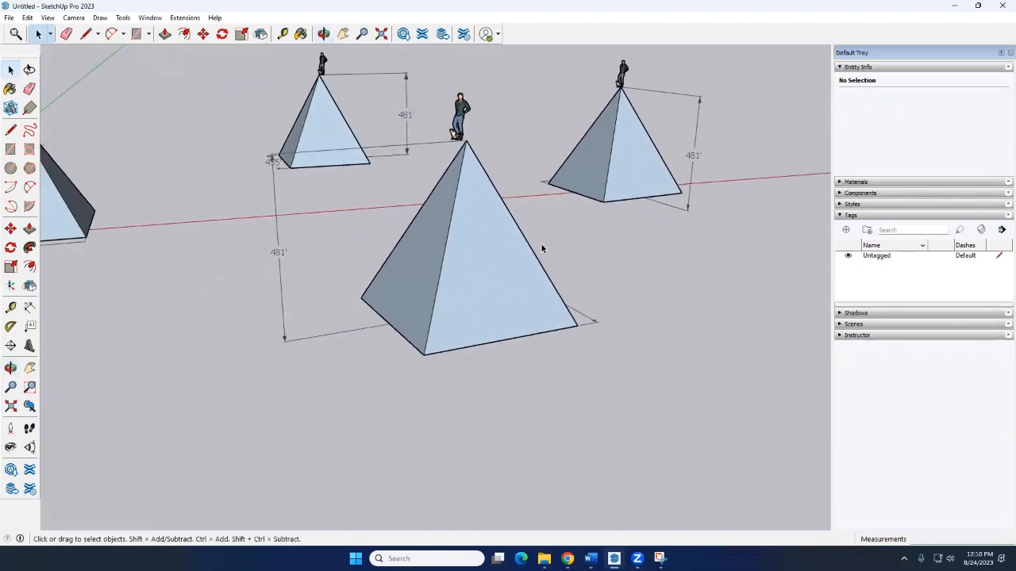
scroll(515, 242, "down", 2)
middle_click_drag(515, 242, 396, 243)
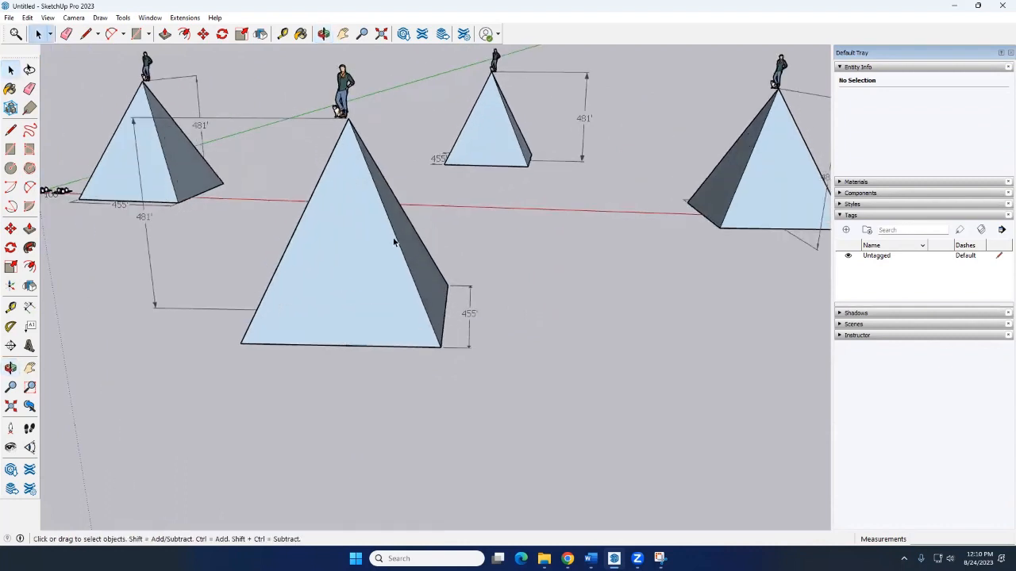
scroll(393, 242, "up", 3)
scroll(393, 241, "up", 1)
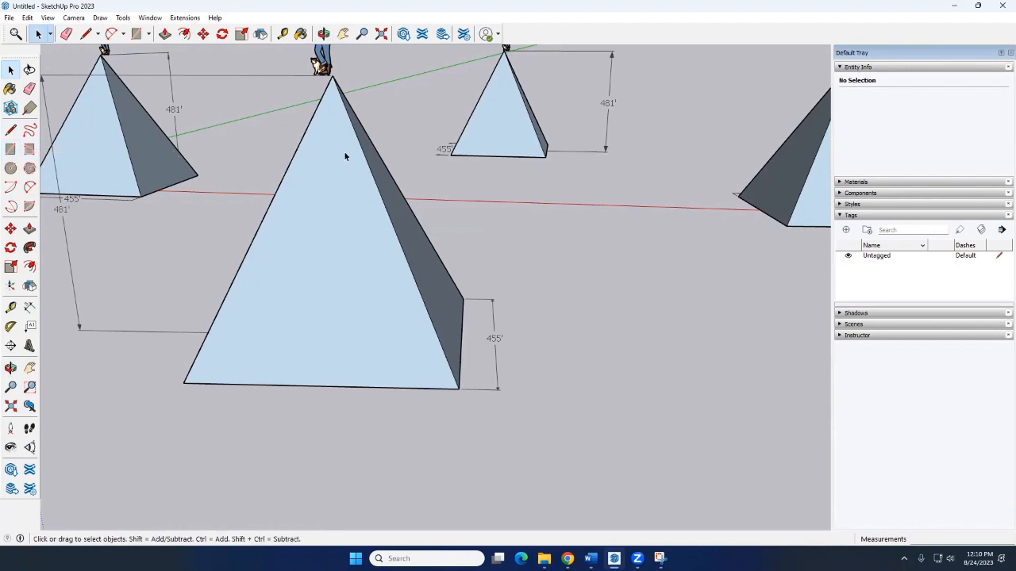
Select the original pyramid with its figure and dimensions and rotate a copy about 85.7 degrees around a point on the red axis.
scroll(343, 151, "down", 8)
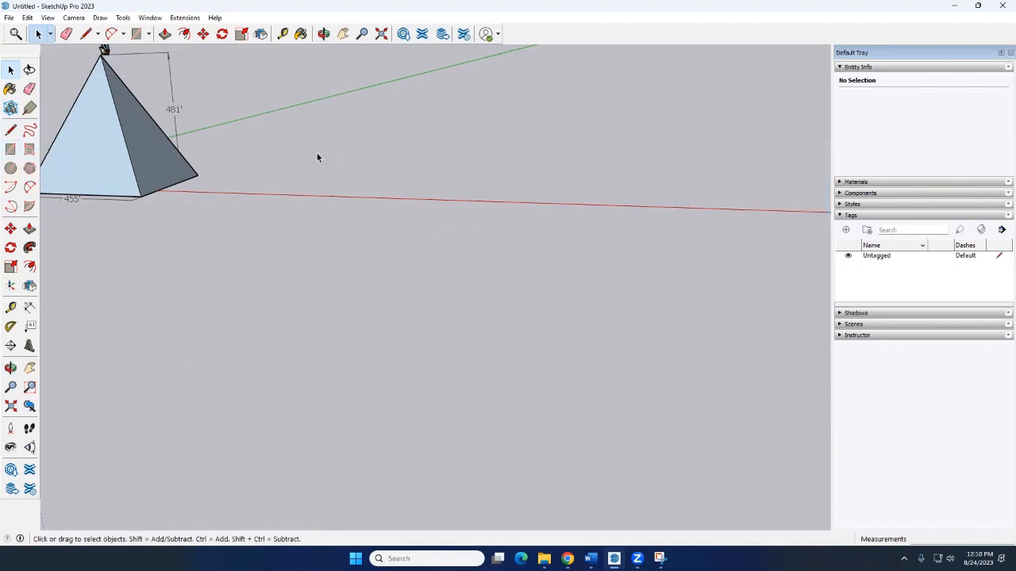
middle_click_drag(284, 156, 129, 84)
left_click_drag(189, 182, 134, 63)
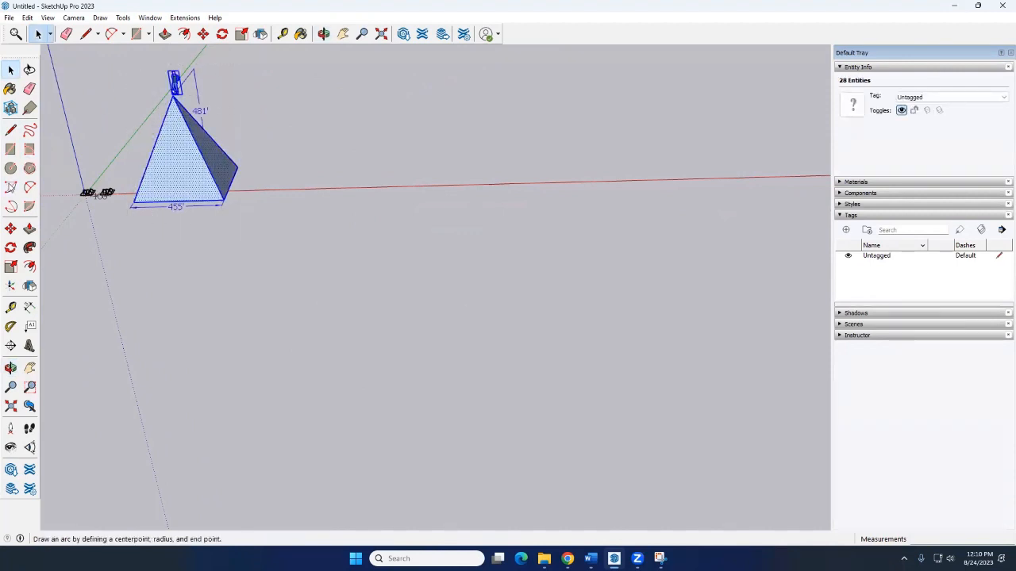
left_click(11, 249)
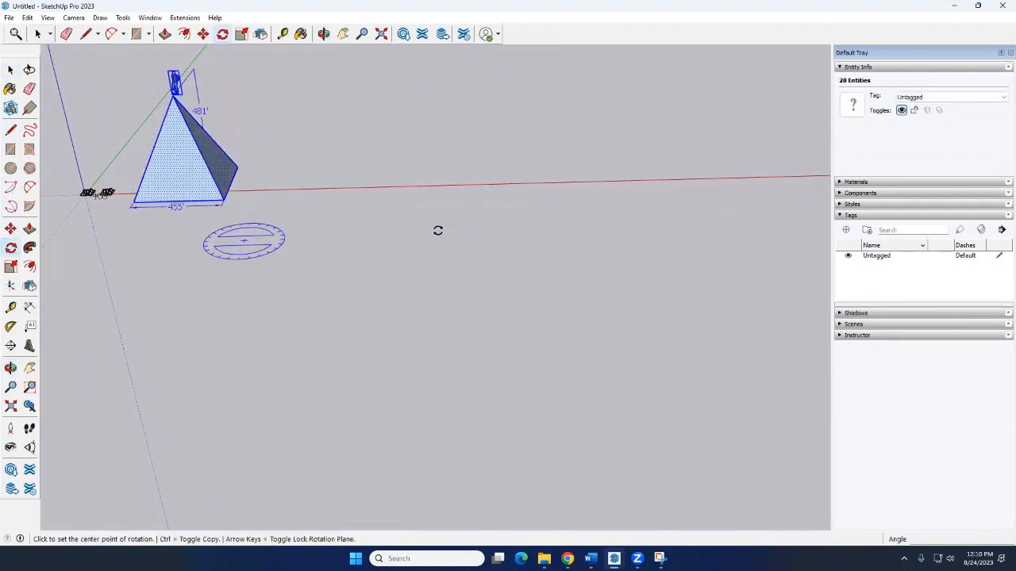
left_click(503, 184)
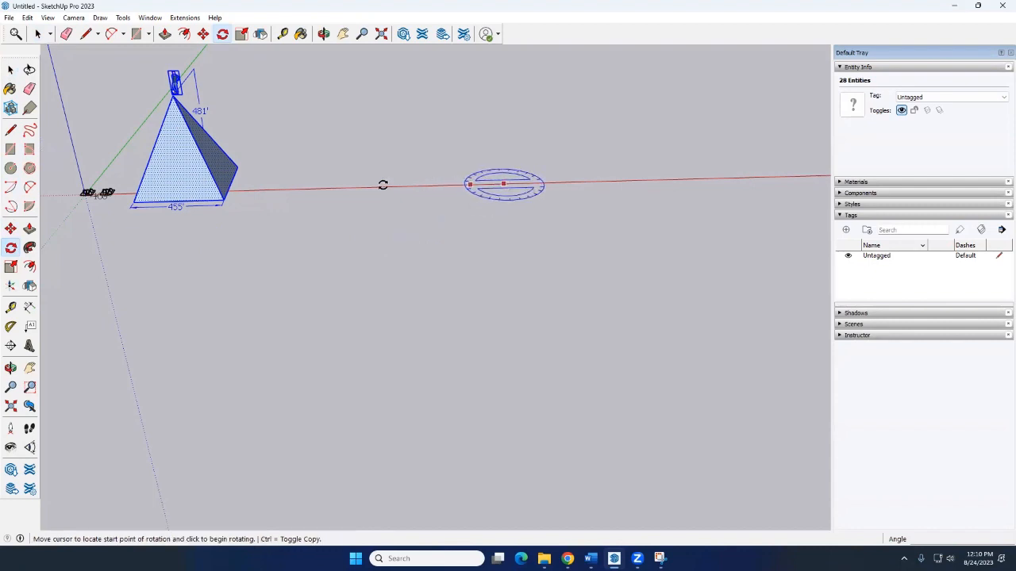
left_click(228, 184)
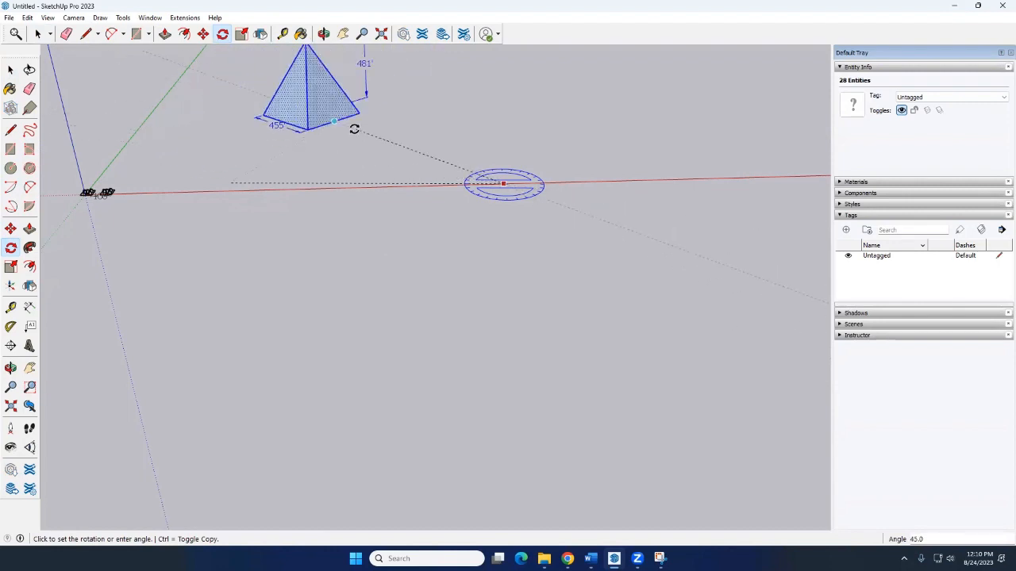
key("ctrl")
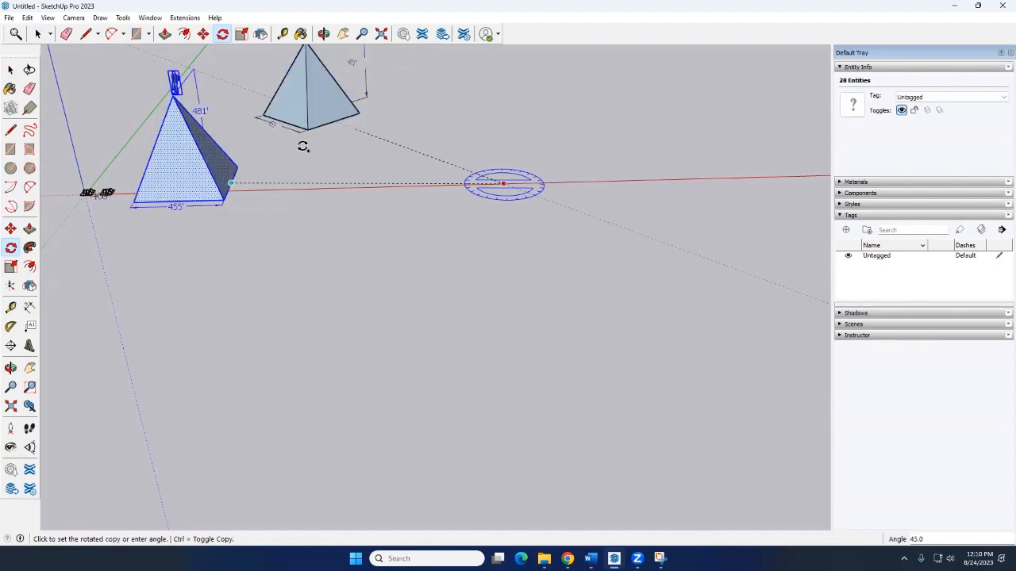
left_click(481, 107)
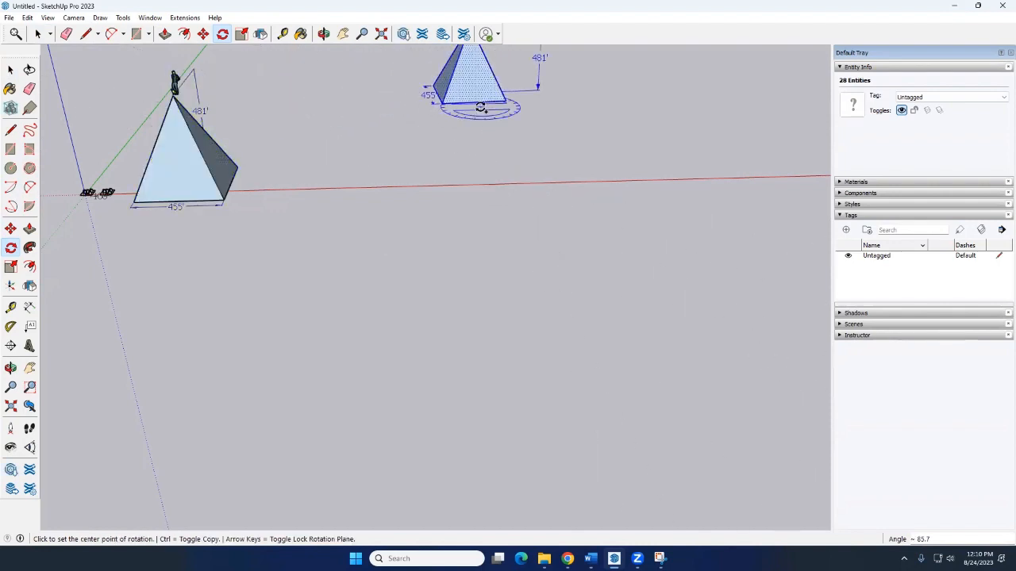
Rotate a second copy about 86.4 degrees around a red-axis point from the first copy's near base edge, and end the Rotate command.
left_click(486, 182)
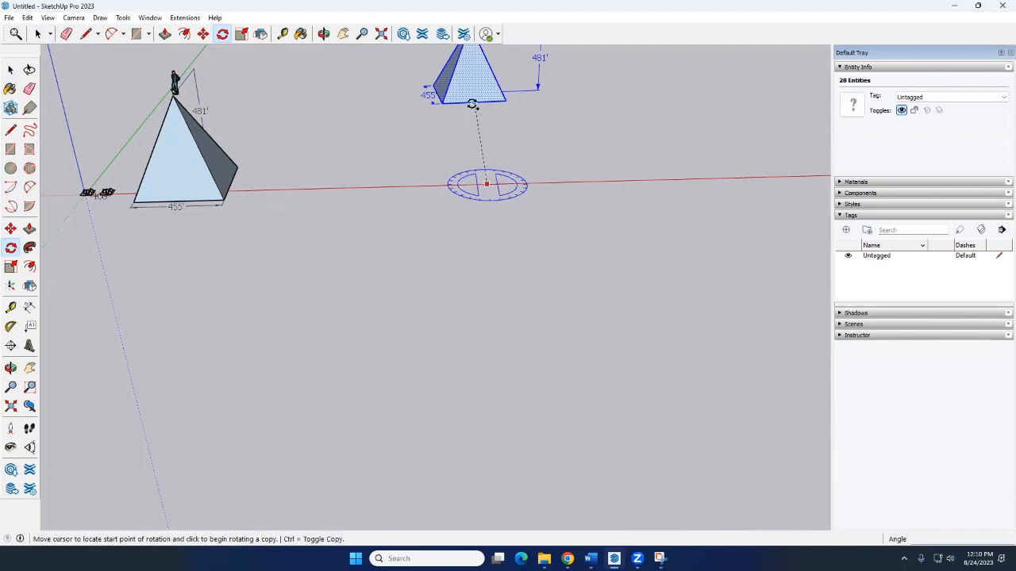
left_click(475, 103)
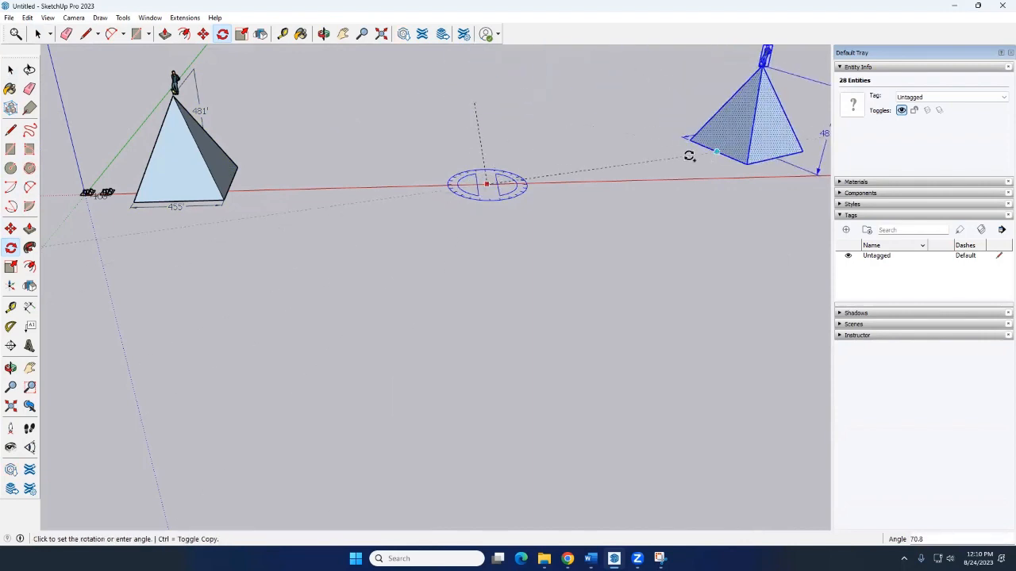
key("ctrl")
left_click(709, 176)
key("space")
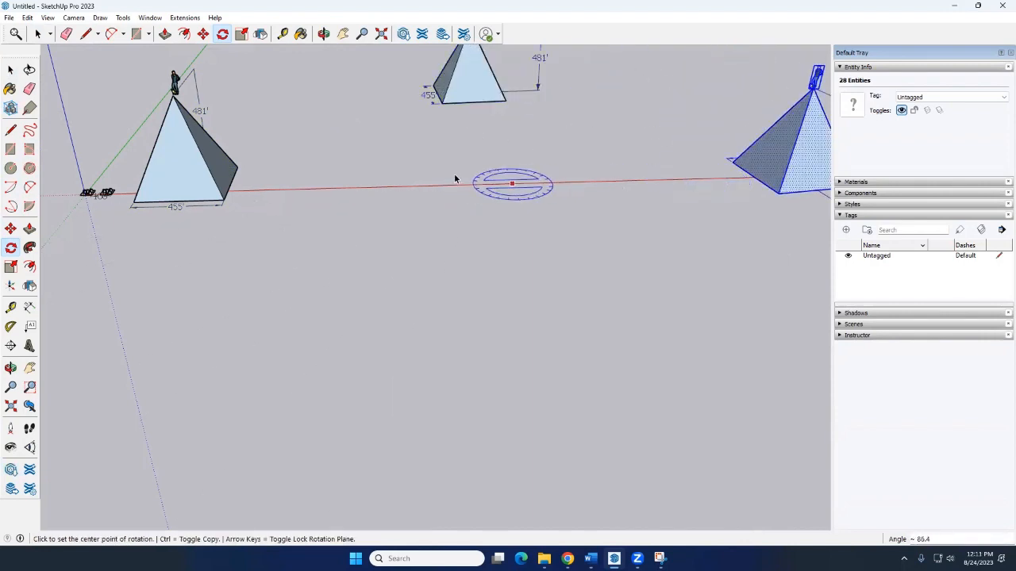
Scale the original pyramid with its figure along the blue axis by about -1.24, flipping it below its base, and clear the selection.
scroll(455, 174, "down", 6)
middle_click_drag(482, 163, 424, 179)
scroll(490, 164, "up", 1)
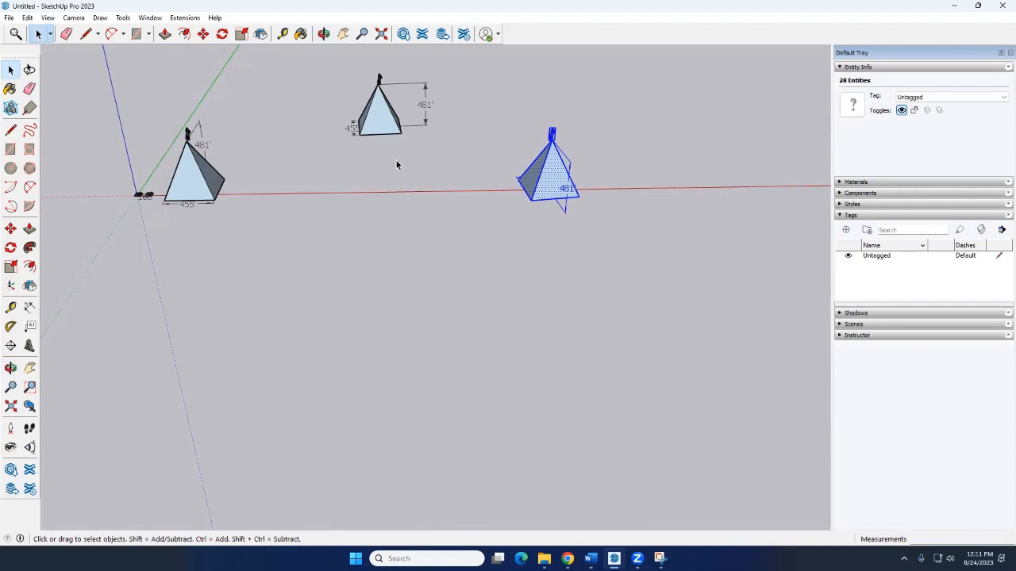
middle_click_drag(397, 164, 327, 186)
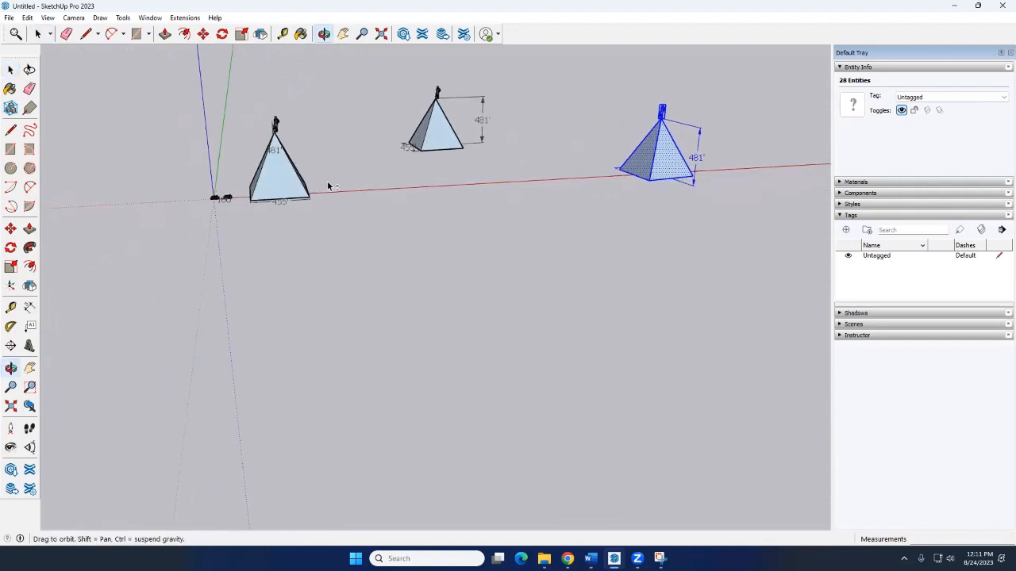
scroll(267, 167, "up", 6)
scroll(248, 106, "down", 1)
left_click_drag(218, 50, 373, 270)
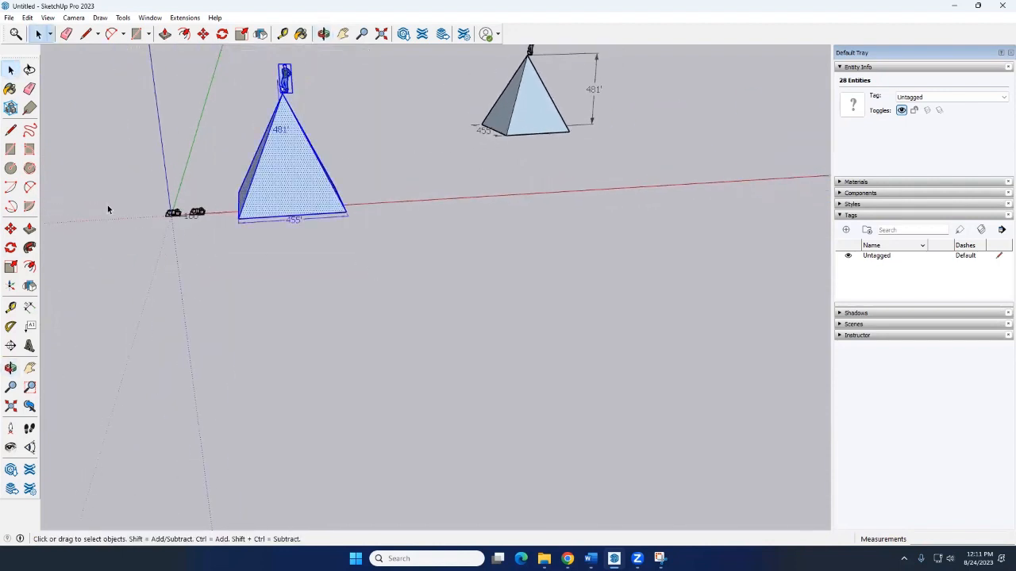
left_click(11, 267)
middle_click_drag(222, 277, 111, 226)
scroll(362, 129, "up", 6)
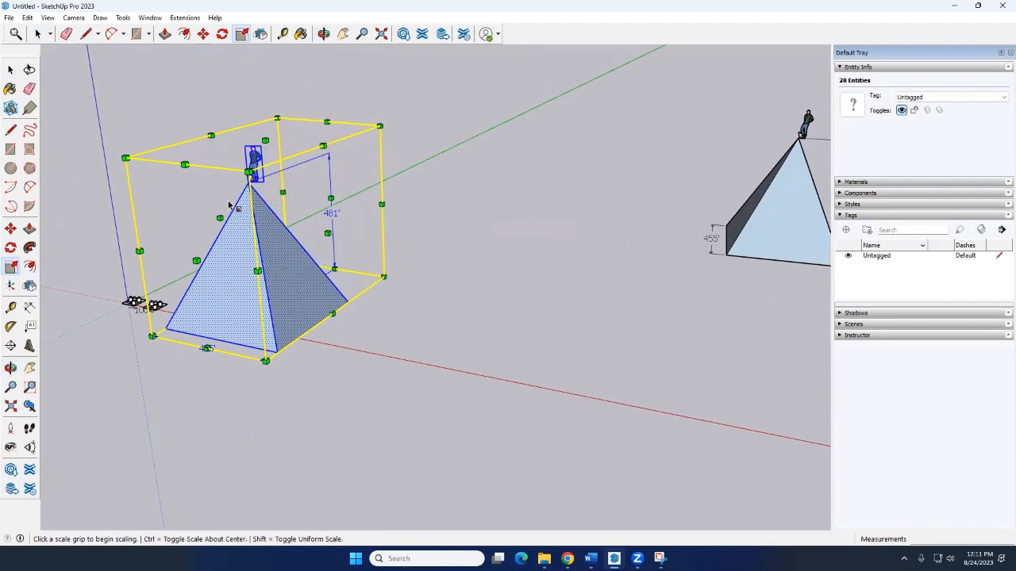
left_click(265, 141)
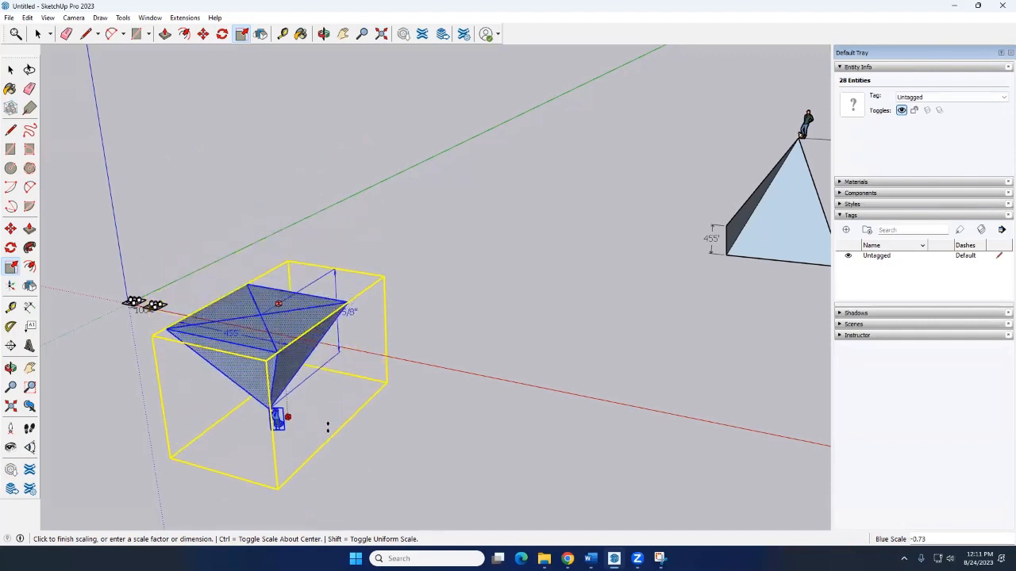
left_click(330, 471)
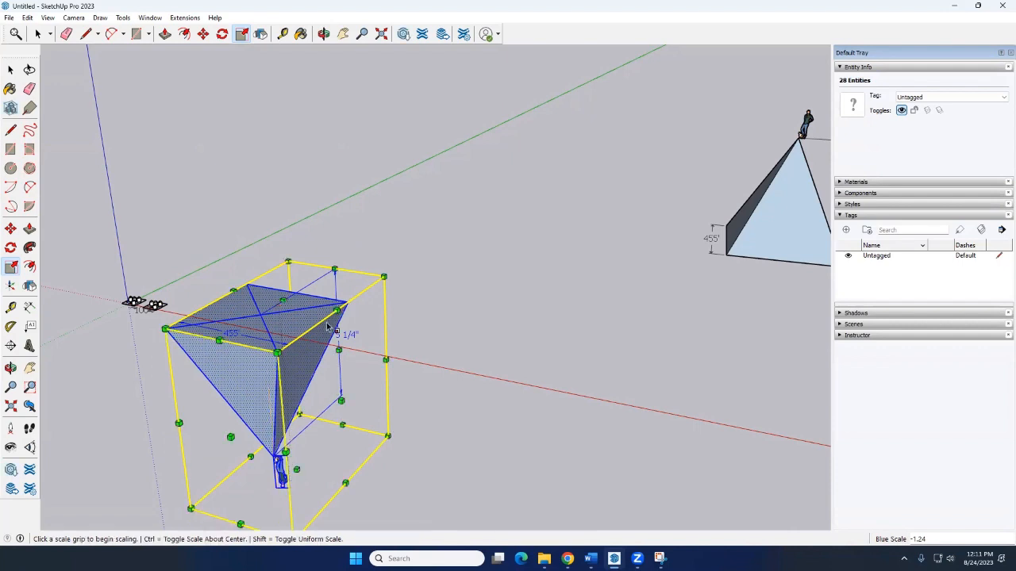
key("space")
scroll(362, 266, "down", 4)
left_click(405, 361)
Select the inverted pyramid with its figure and move it by a base corner onto the matching base corner of the first rotated copy.
middle_click_drag(405, 361, 368, 338)
scroll(350, 321, "up", 2)
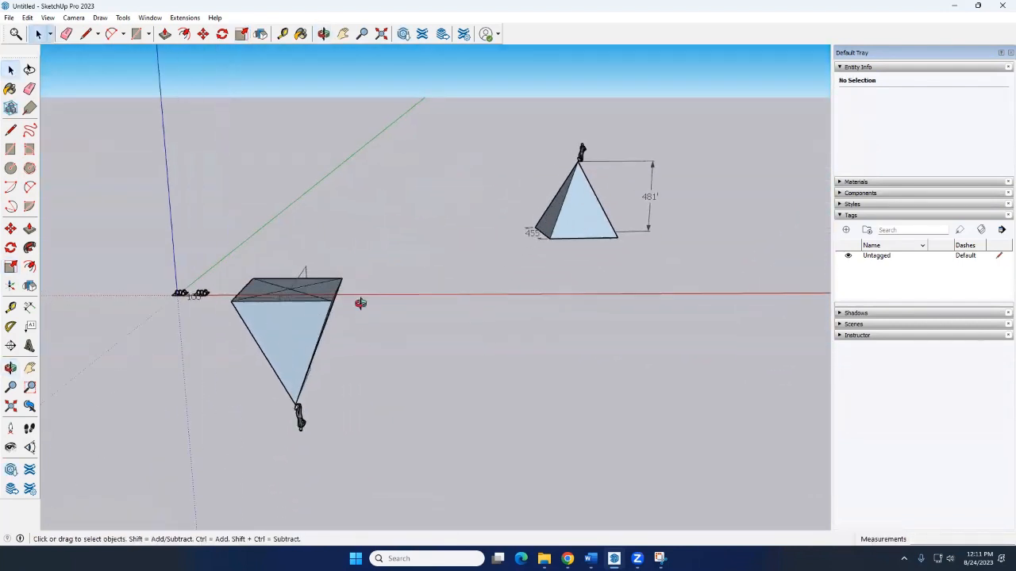
middle_click_drag(361, 303, 390, 303)
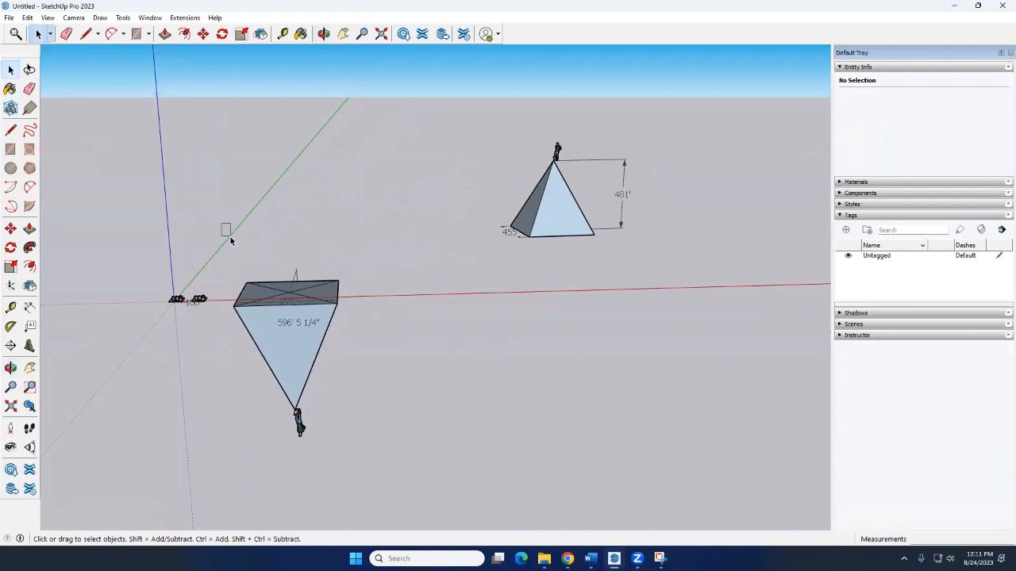
middle_click_drag(225, 227, 334, 361)
left_click_drag(239, 257, 442, 469)
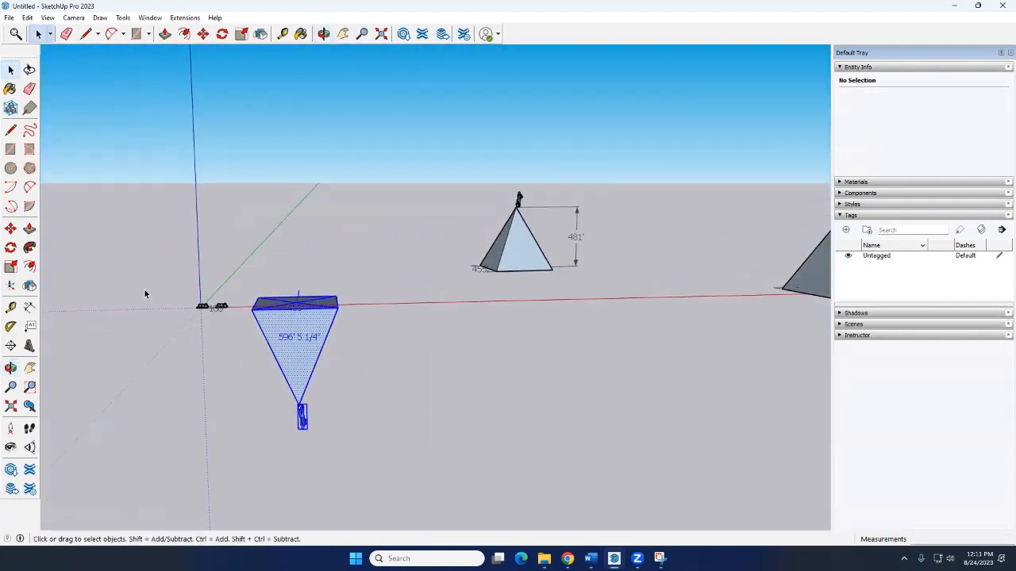
left_click(10, 229)
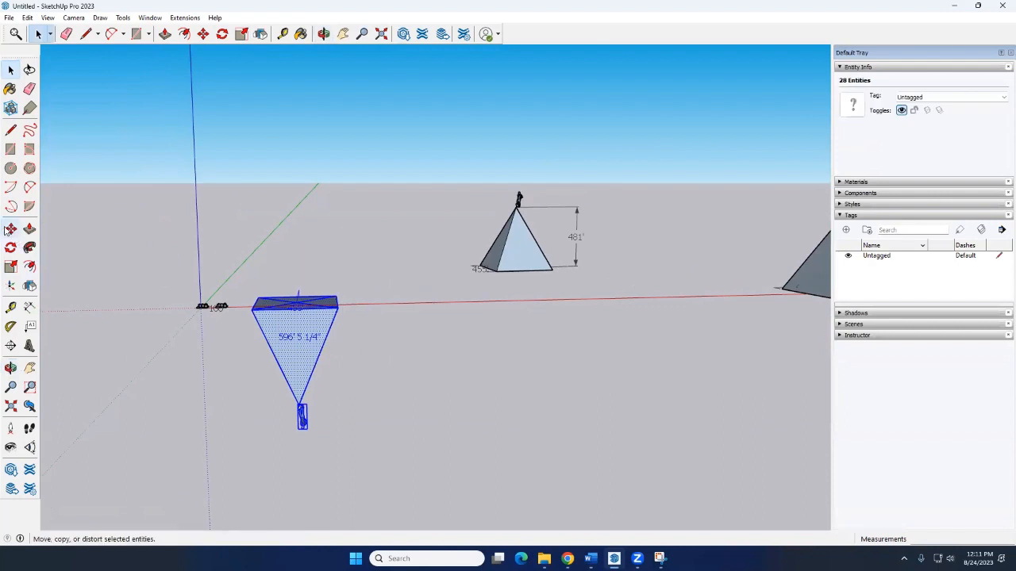
left_click(253, 308)
scroll(523, 268, "up", 3)
left_click(495, 272)
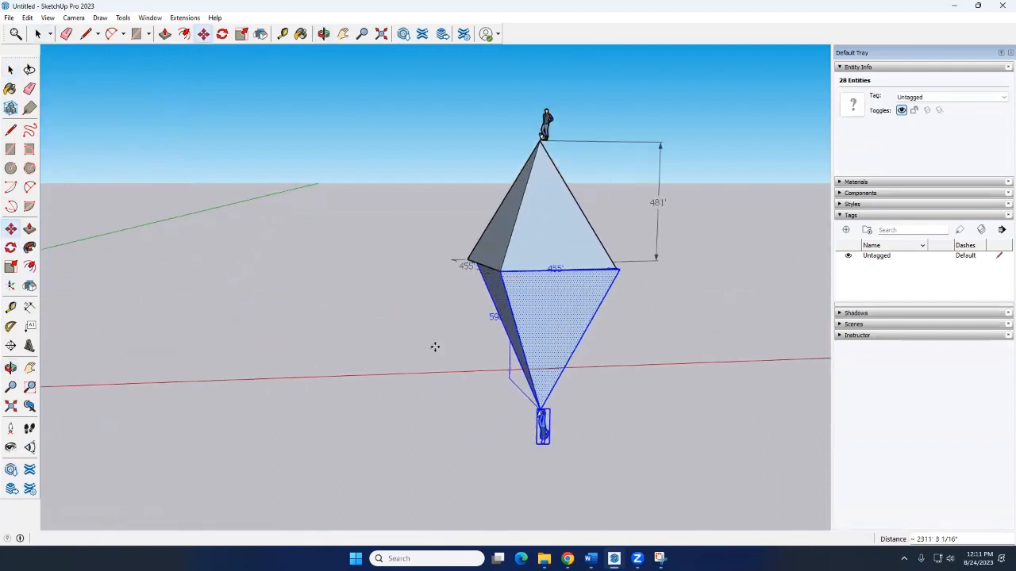
key("space")
Inspect the joined pyramids, and undo the move and the vertical flip of the original pyramid.
scroll(362, 359, "down", 3)
middle_click_drag(363, 360, 546, 346)
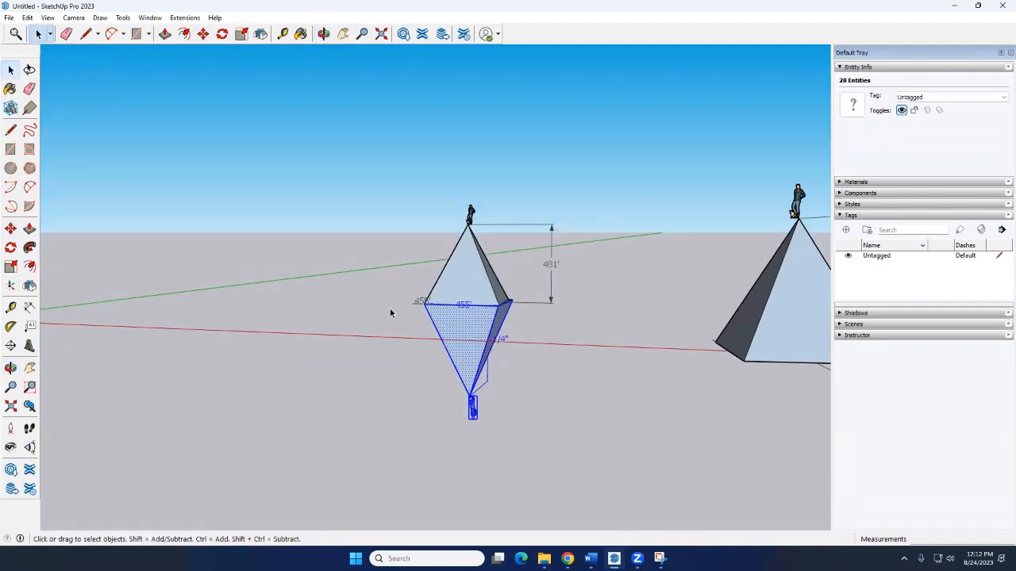
key("ctrl+z")
middle_click_drag(320, 328, 431, 343)
scroll(211, 341, "up", 5)
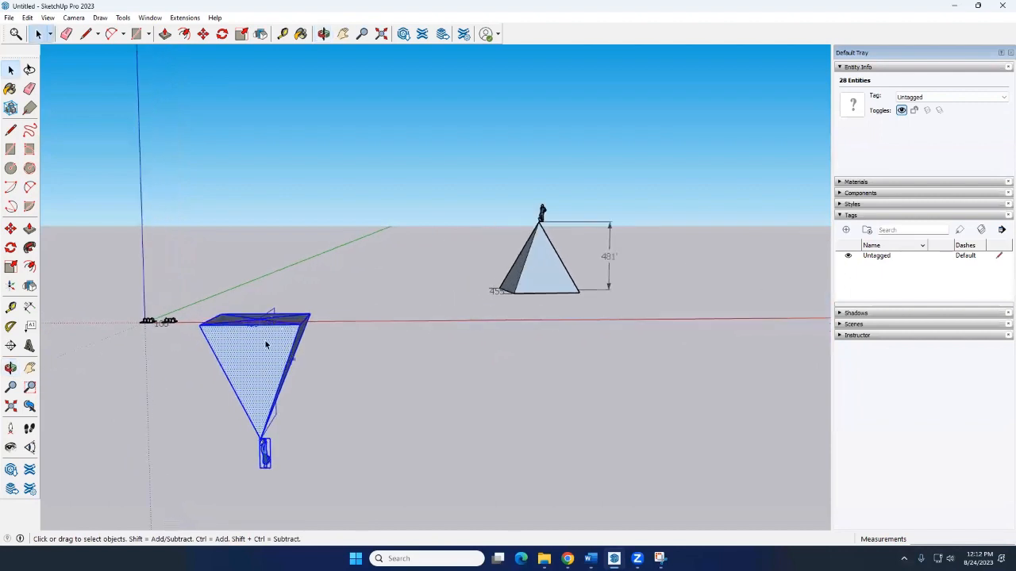
key("ctrl+z")
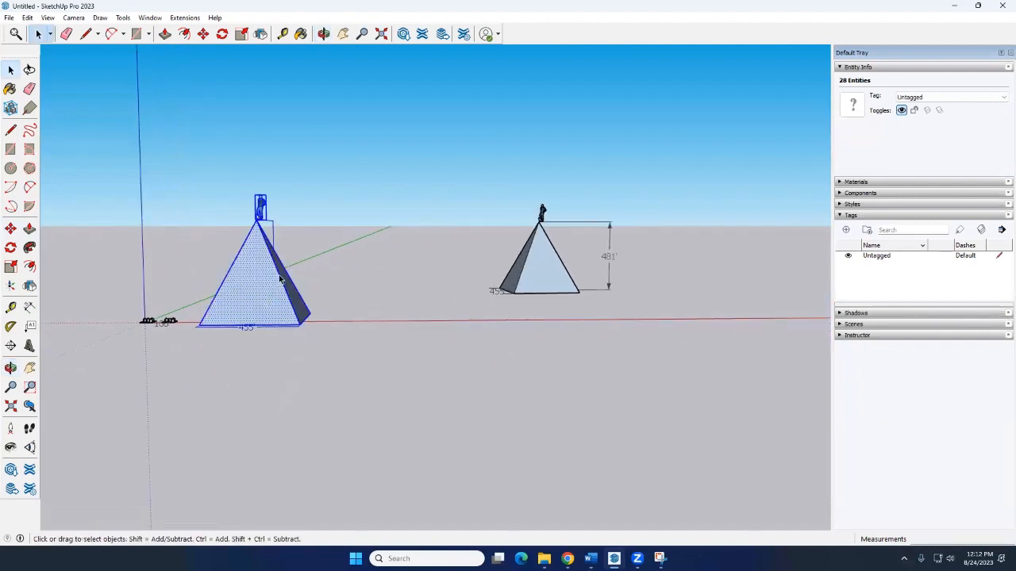
Scale the original pyramid along the blue axis through its base, inverting it and stretching its height to about 721' 6".
left_click(11, 267)
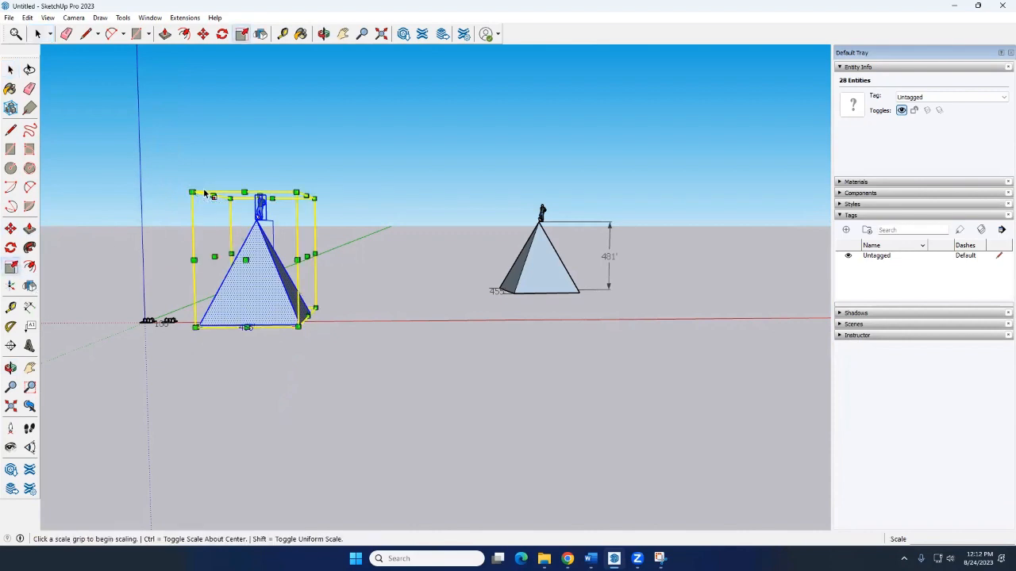
middle_click_drag(262, 203, 184, 364)
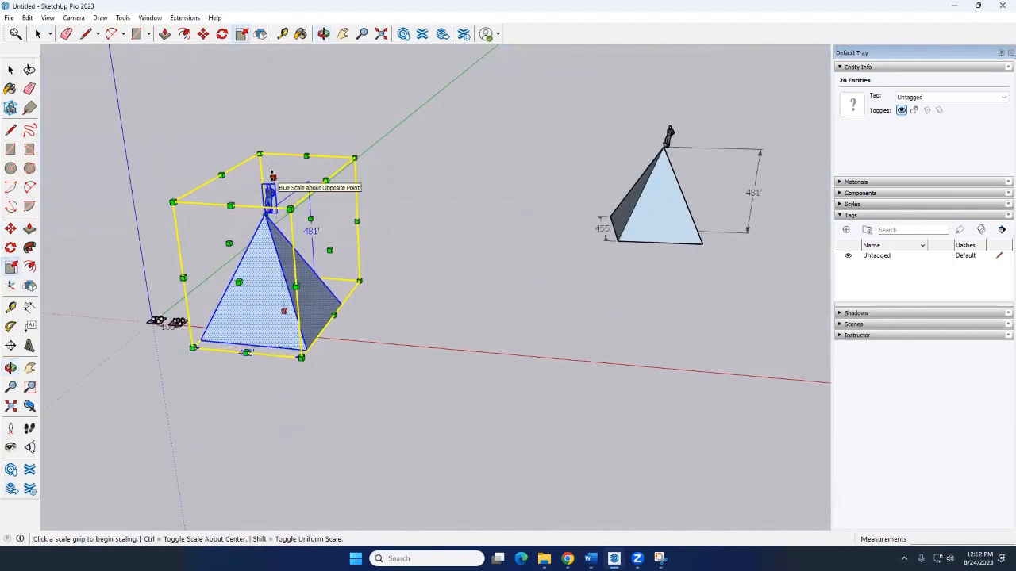
left_click(269, 188)
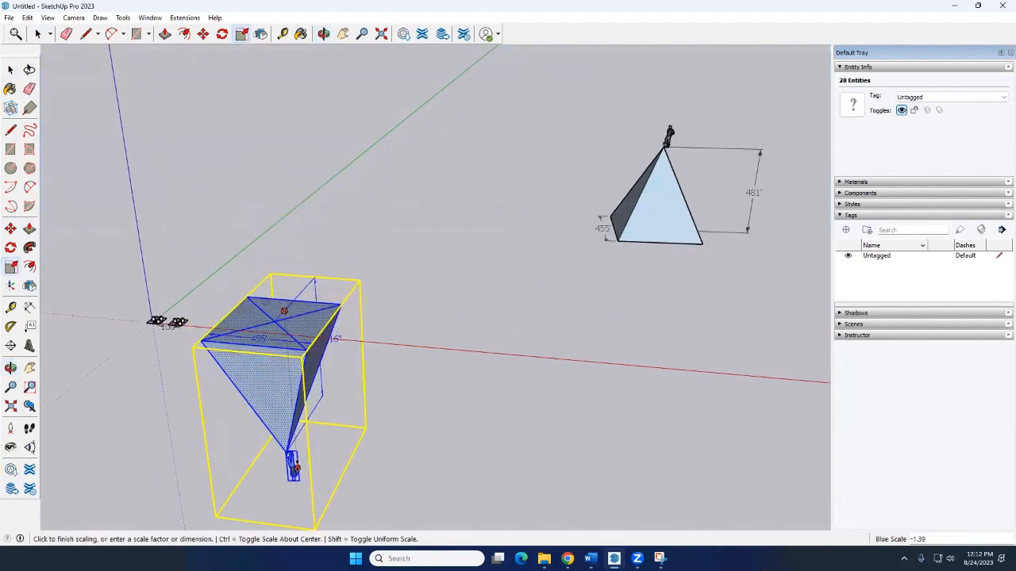
middle_click_drag(296, 450, 288, 319)
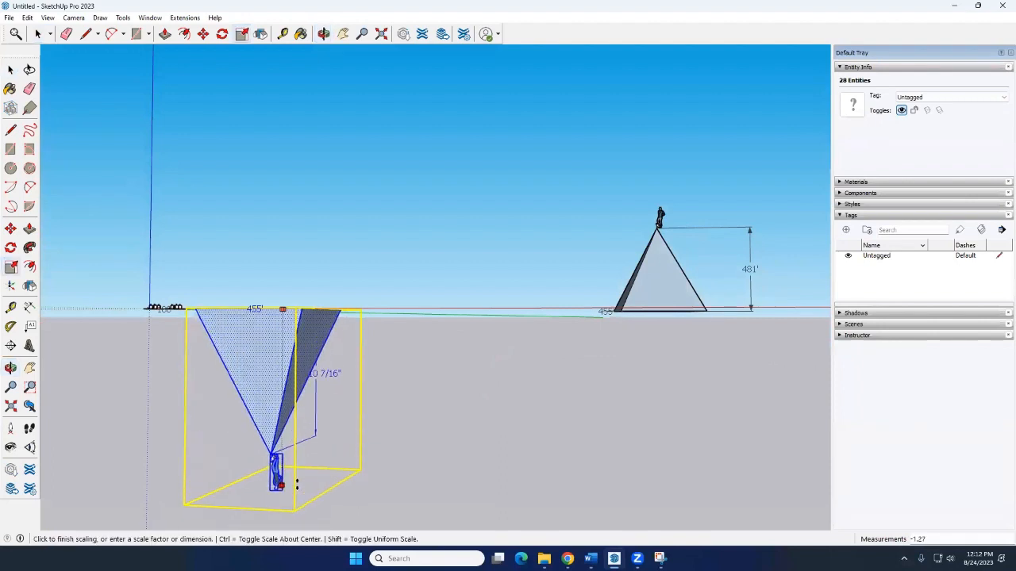
middle_click_drag(296, 482, 311, 381)
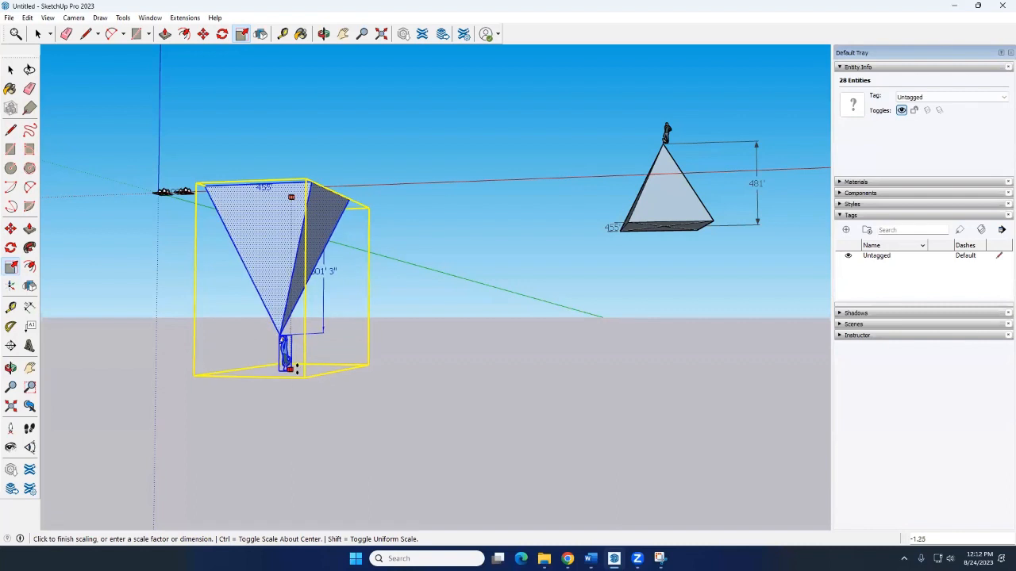
left_click(295, 401)
middle_click_drag(296, 401, 386, 308)
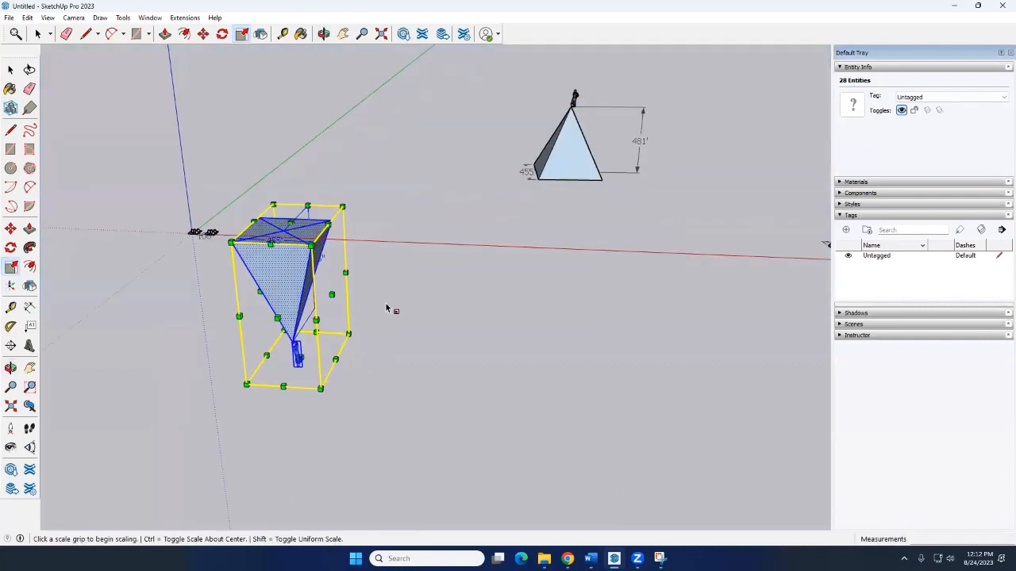
key("space")
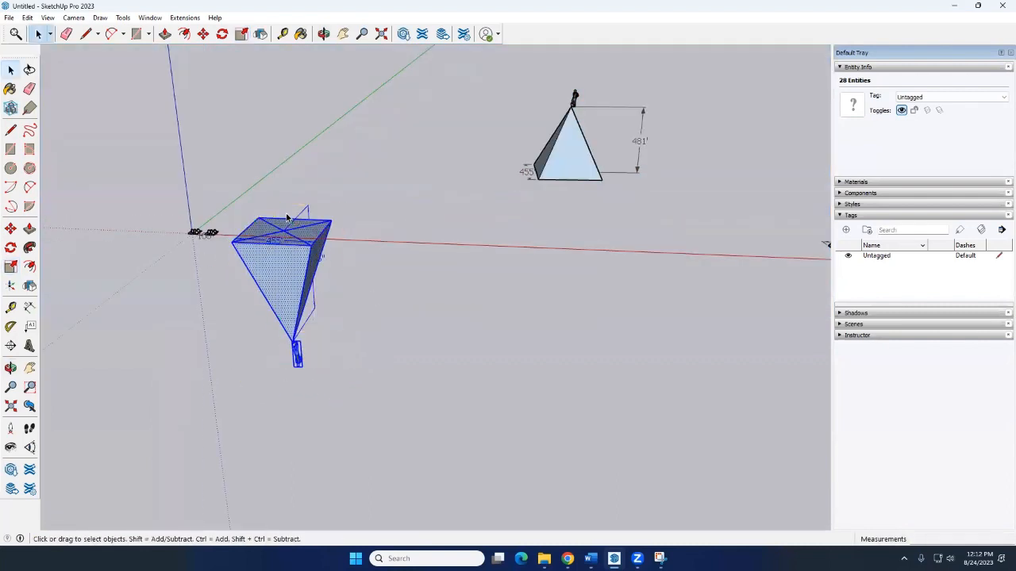
Move the inverted pyramid by its near base corner onto the first rotated copy's base corner, and clear the selection.
left_click(10, 228)
left_click(232, 240)
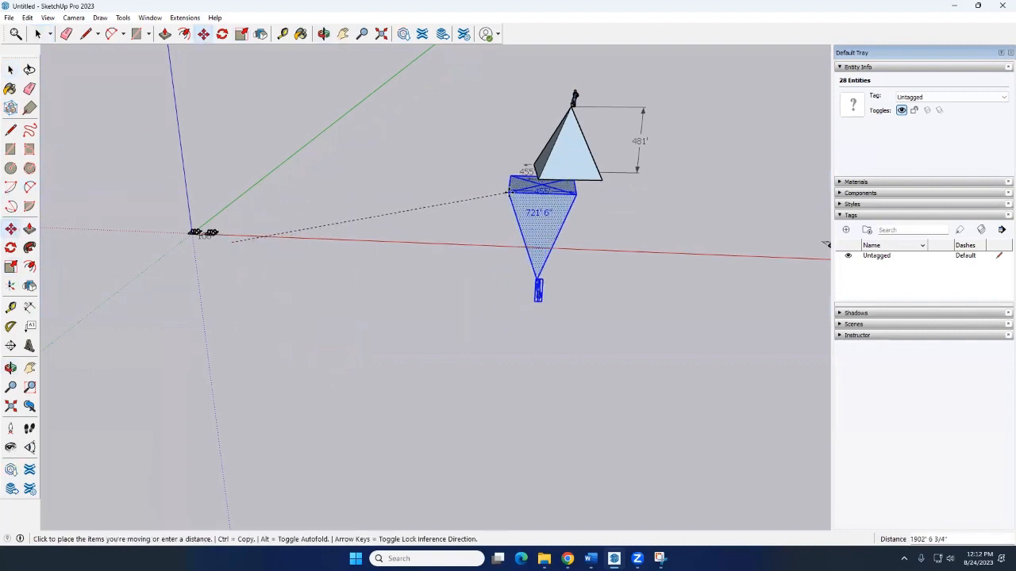
left_click(539, 181)
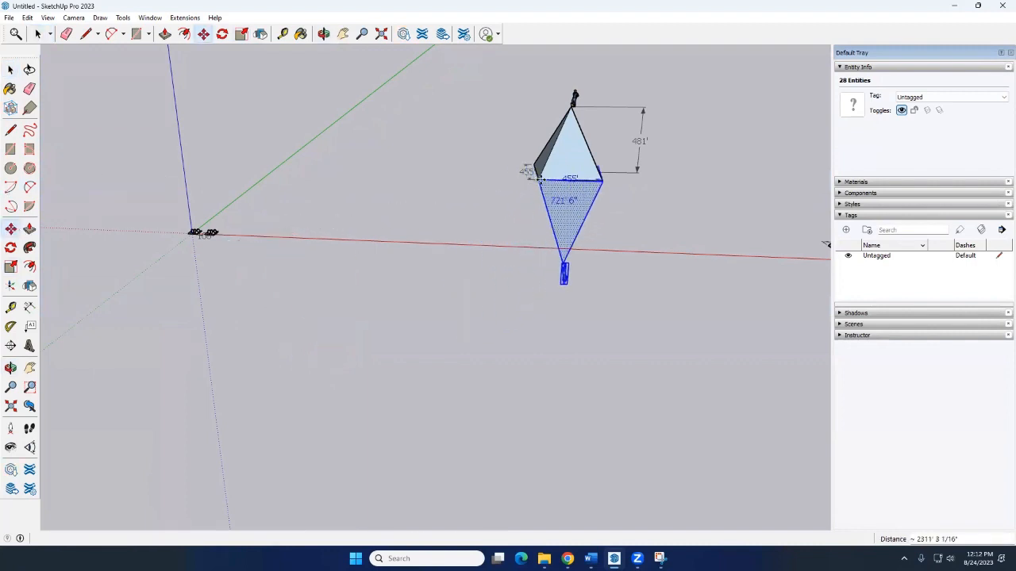
key("space")
middle_click_drag(441, 208, 418, 300)
left_click(418, 300)
Inspect the joined pyramids and undo the last move of the inverted pyramid.
scroll(258, 268, "up", 8)
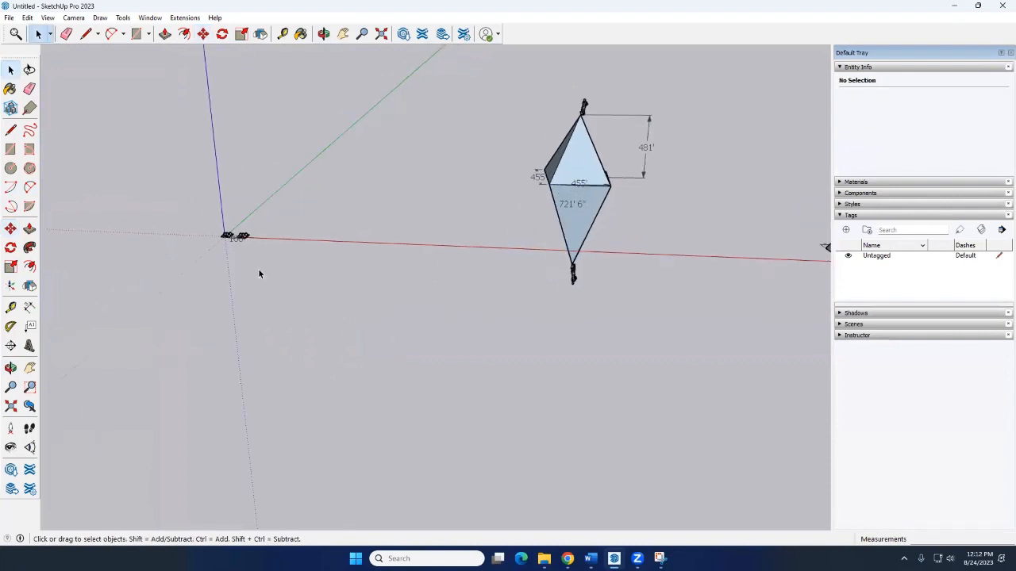
scroll(262, 209, "up", 2)
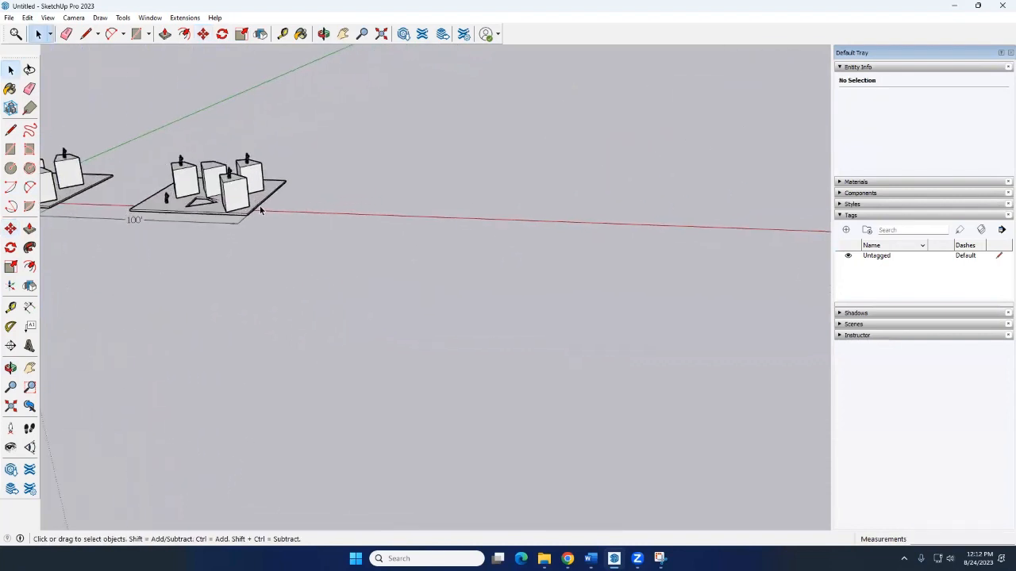
scroll(264, 209, "down", 6)
scroll(263, 211, "down", 5)
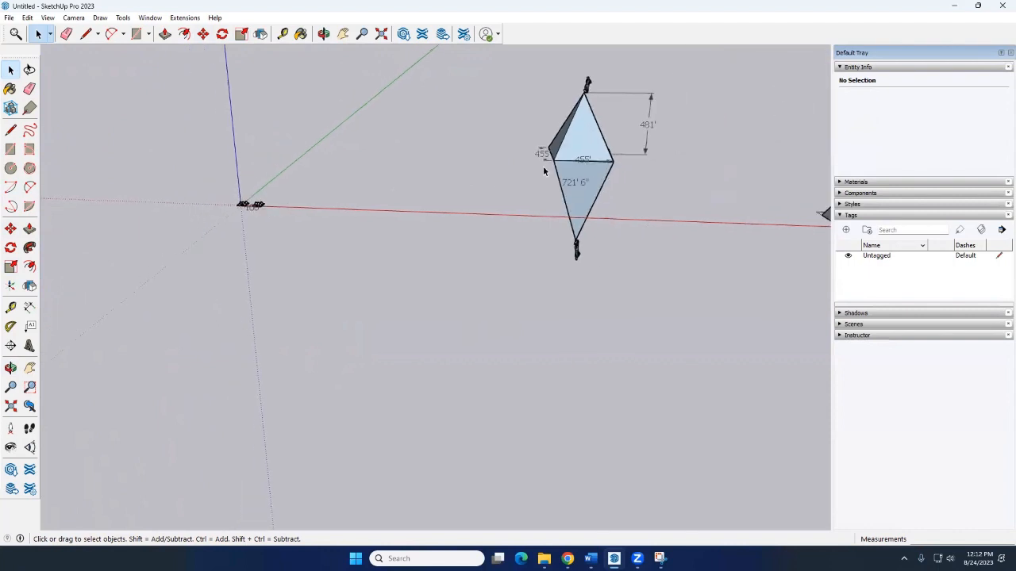
key("ctrl+z")
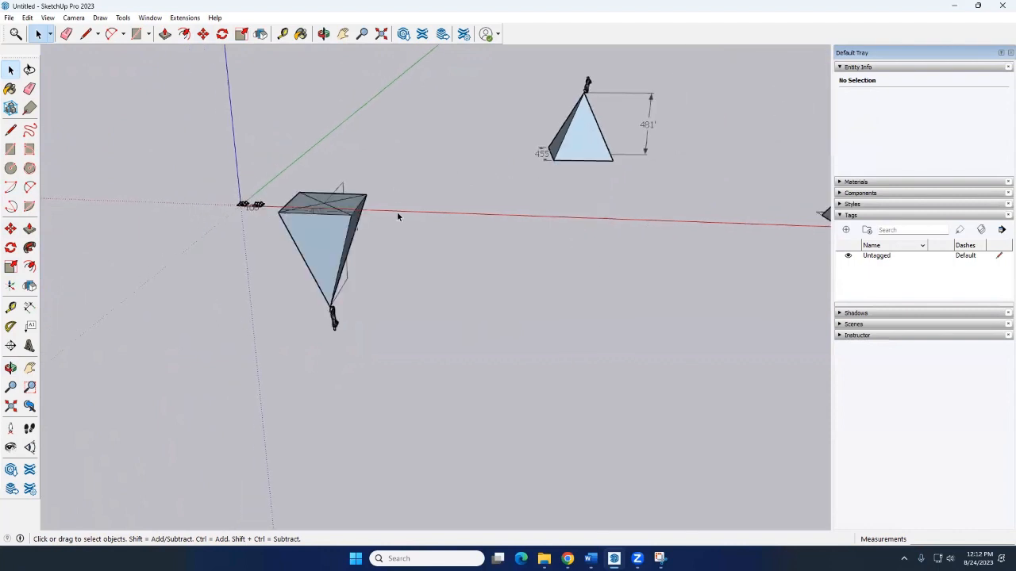
Select the inverted pyramid with its figure, move it by its near base corner onto the first rotated copy's base corner, and clear the selection.
middle_click_drag(396, 213, 429, 187)
left_click_drag(270, 172, 409, 381)
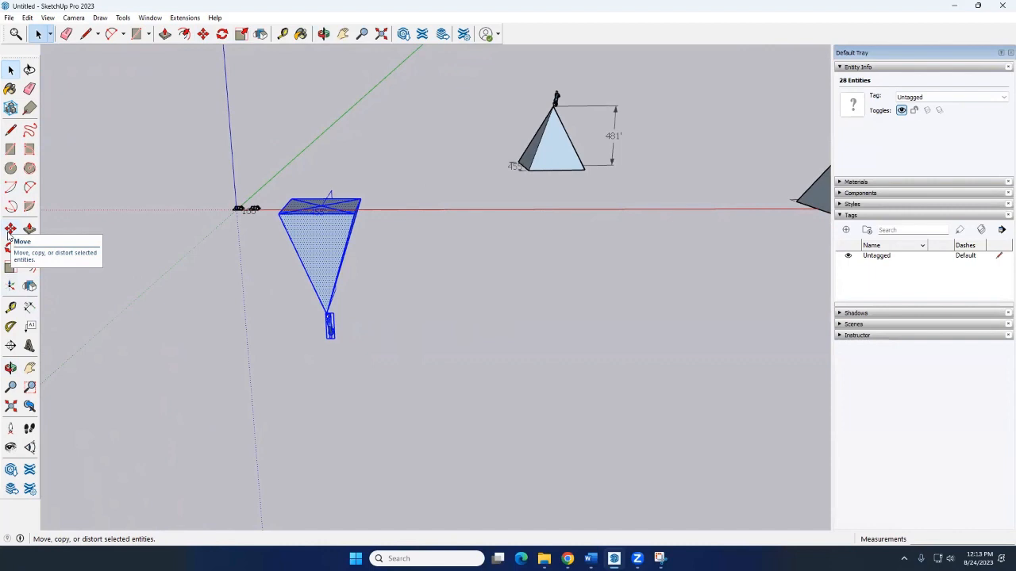
left_click(10, 230)
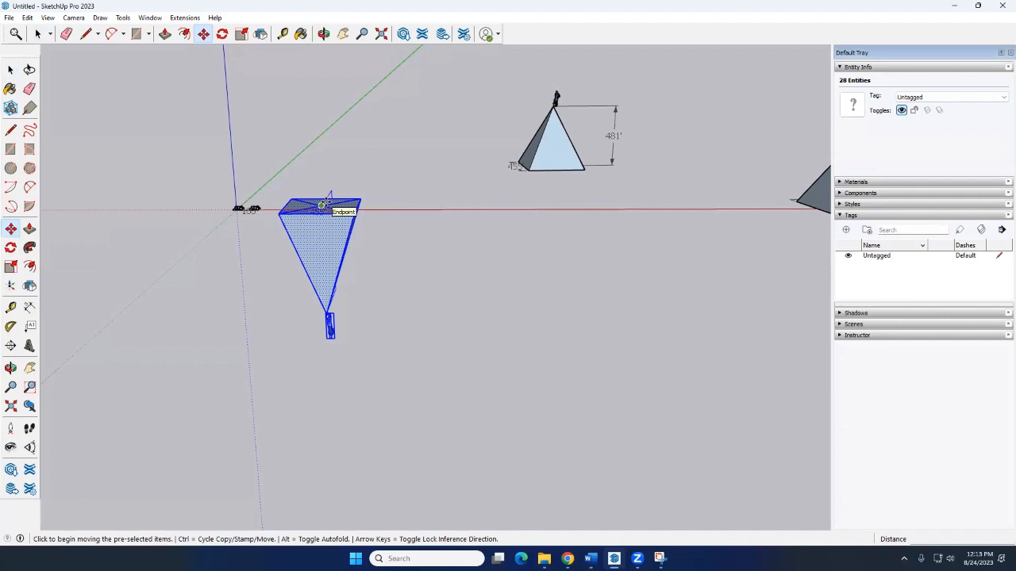
left_click(281, 214)
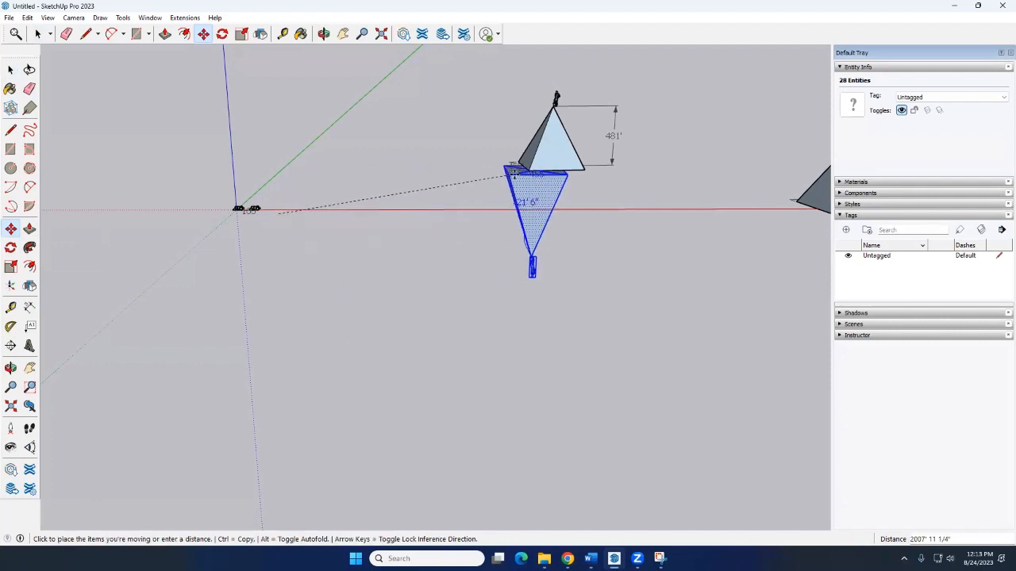
left_click(520, 168)
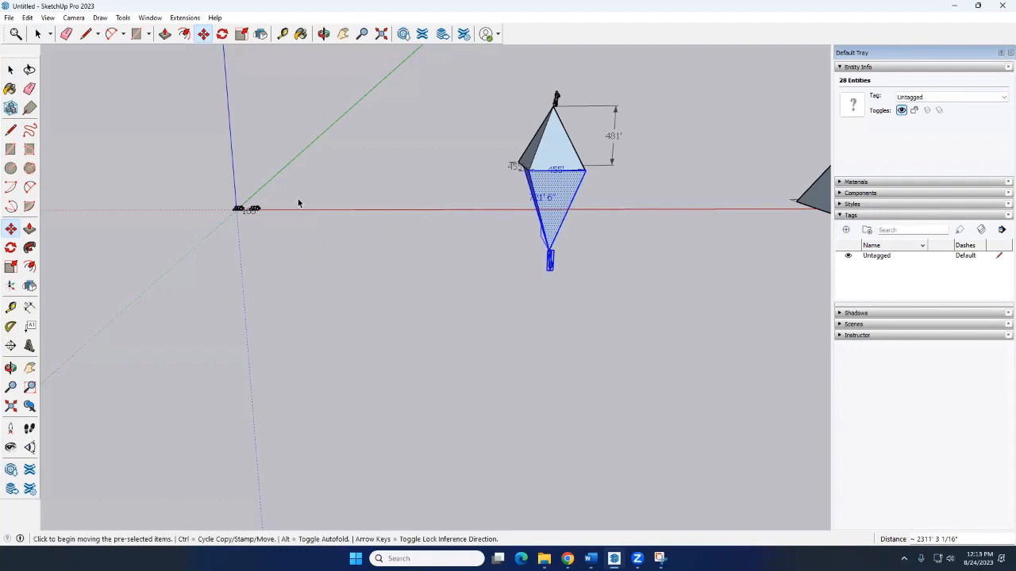
key("space")
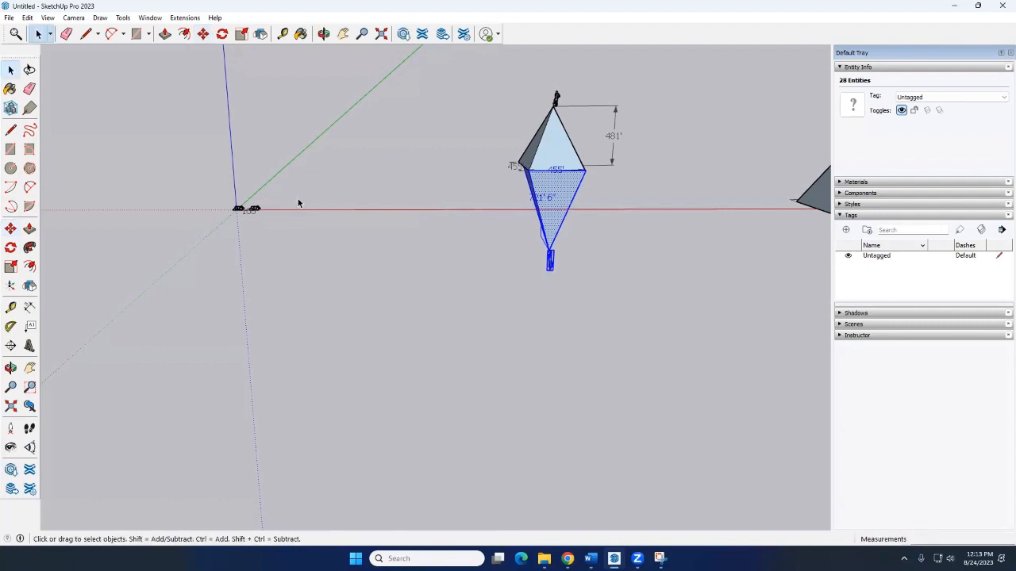
scroll(313, 199, "down", 3)
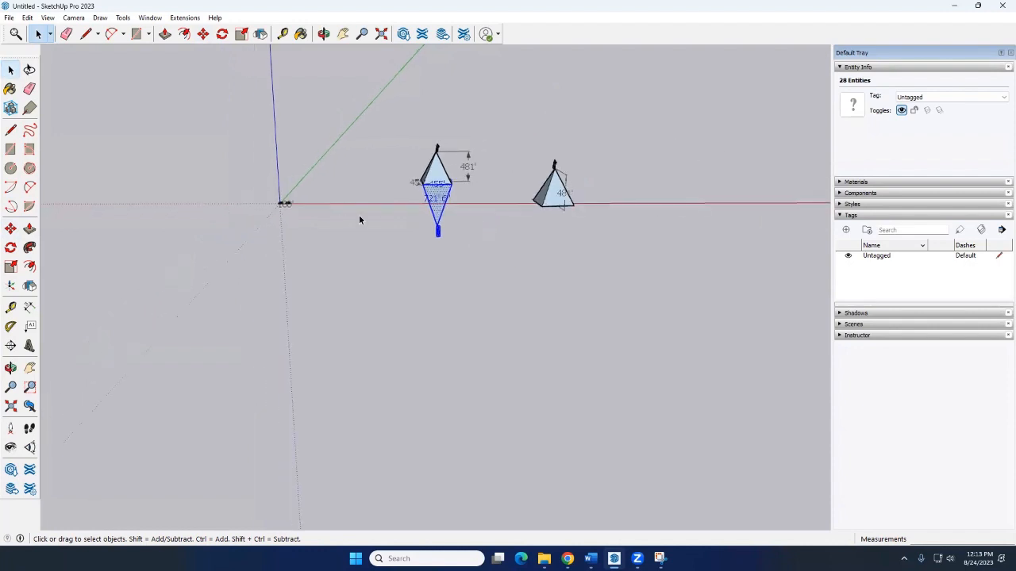
left_click(454, 198)
Examine the joined pyramids and the separate upright pyramid beside them from a different angle.
middle_click_drag(294, 205, 379, 177)
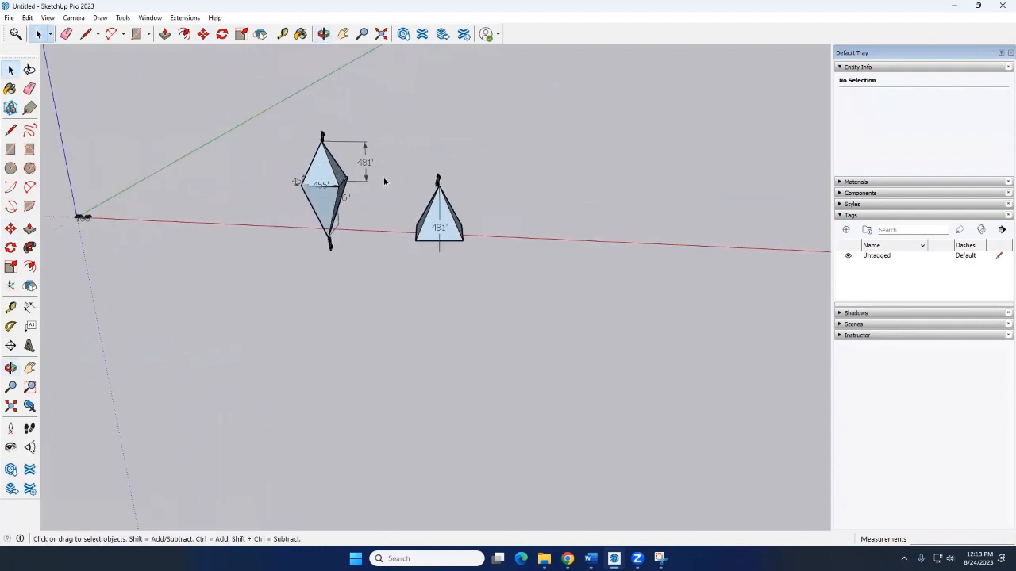
scroll(383, 177, "up", 3)
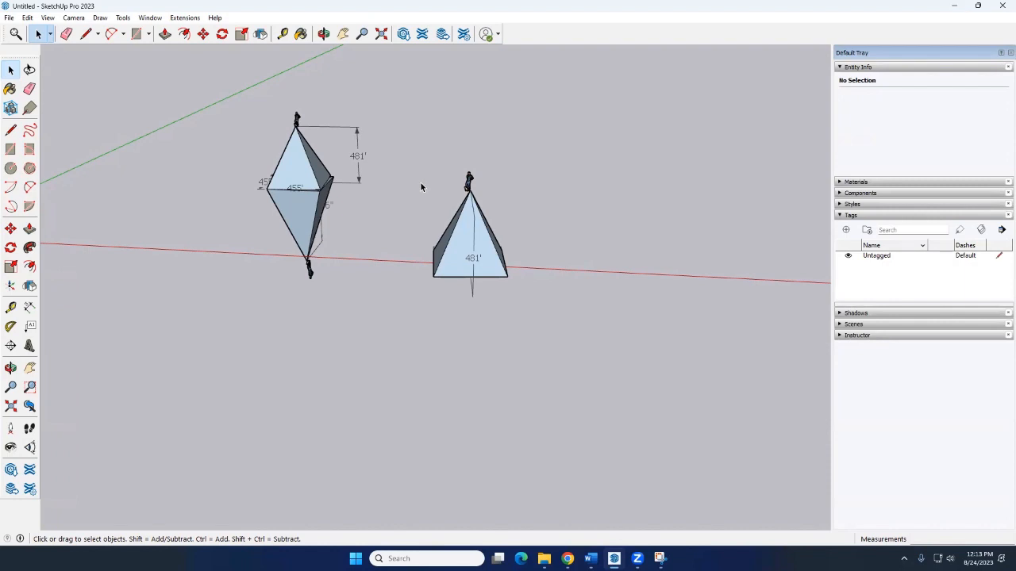
scroll(402, 182, "down", 2)
scroll(456, 190, "down", 2)
scroll(324, 198, "up", 3)
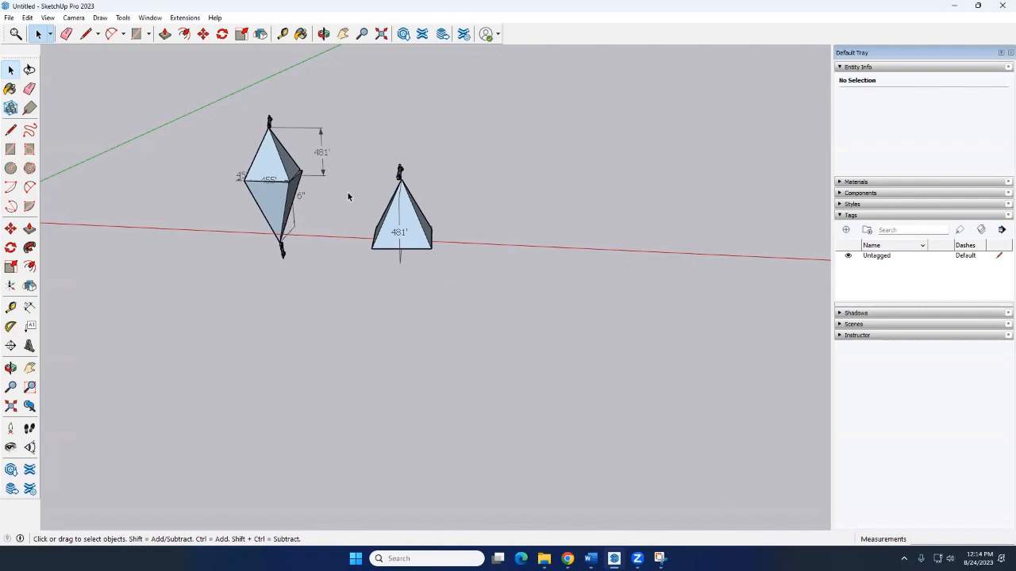
scroll(359, 189, "down", 1)
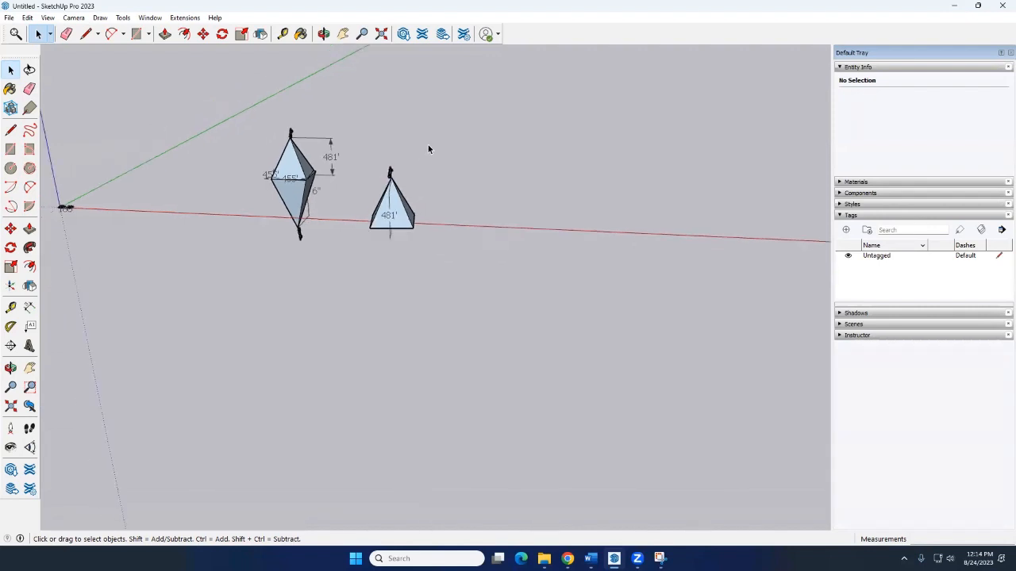
scroll(428, 149, "up", 1)
scroll(465, 162, "down", 1)
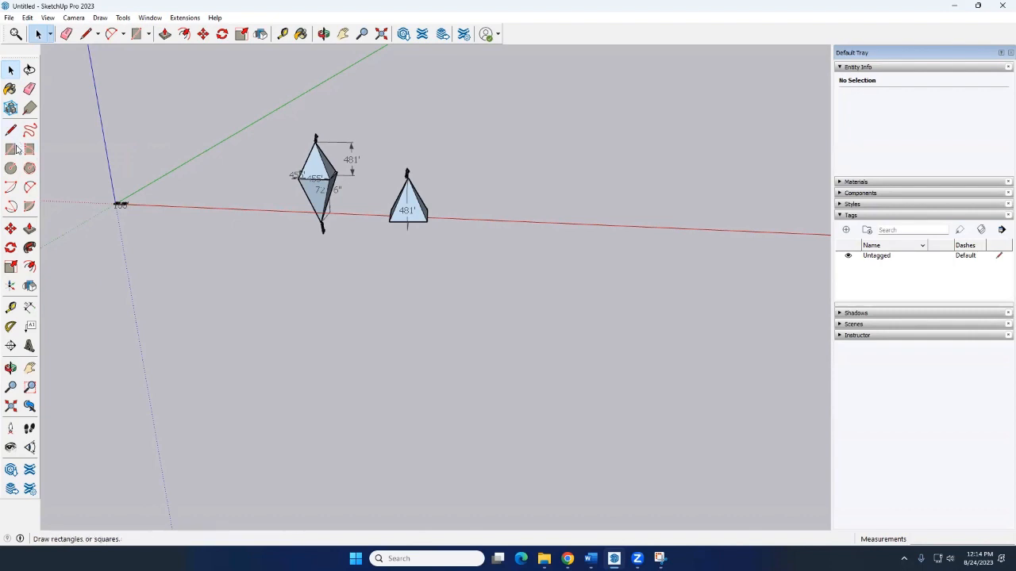
Select the separate upright pyramid with its figure and place a copy about 980' away along the red axis.
left_click_drag(387, 152, 384, 129)
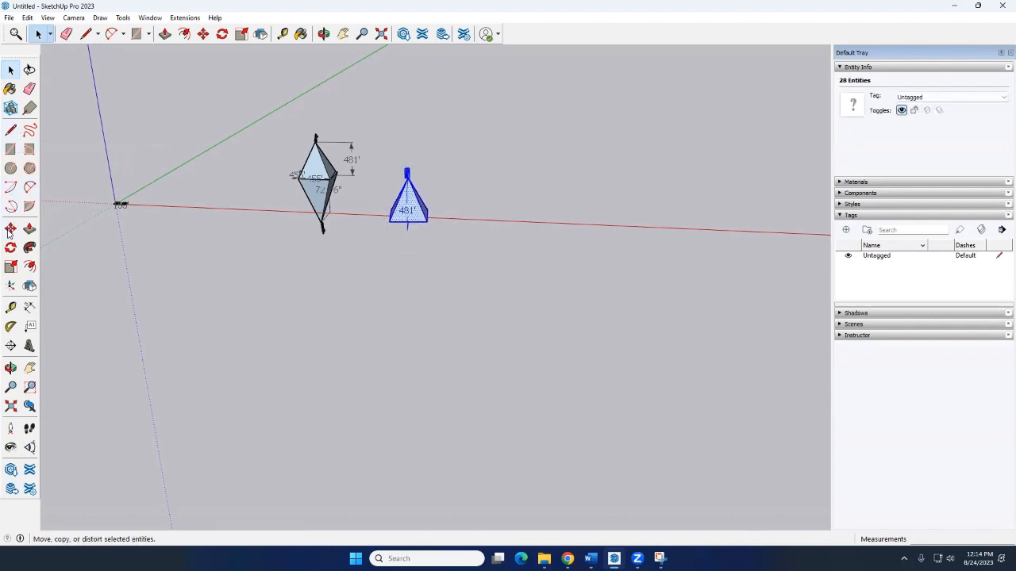
key("m")
left_click(389, 227)
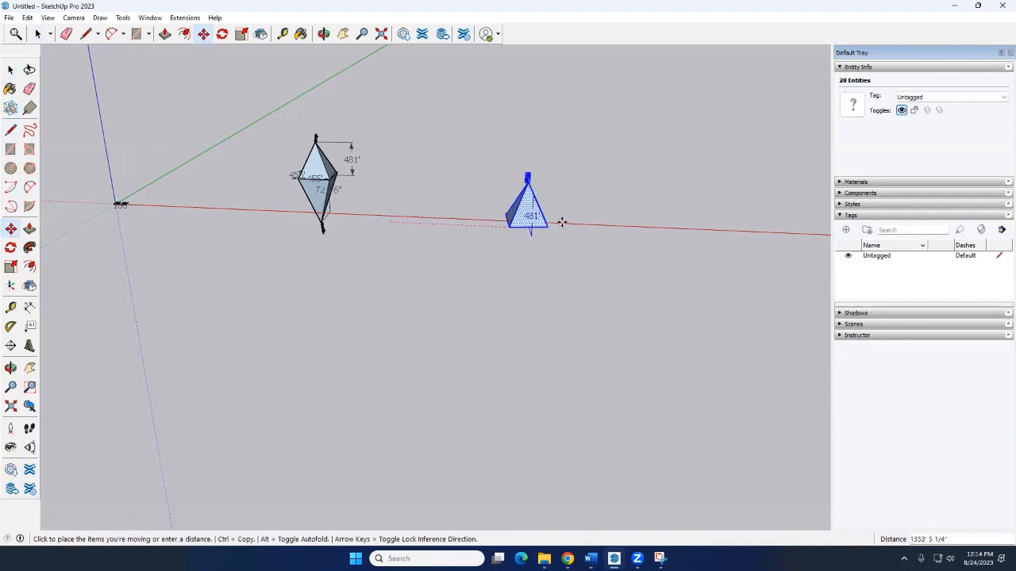
key("ctrl")
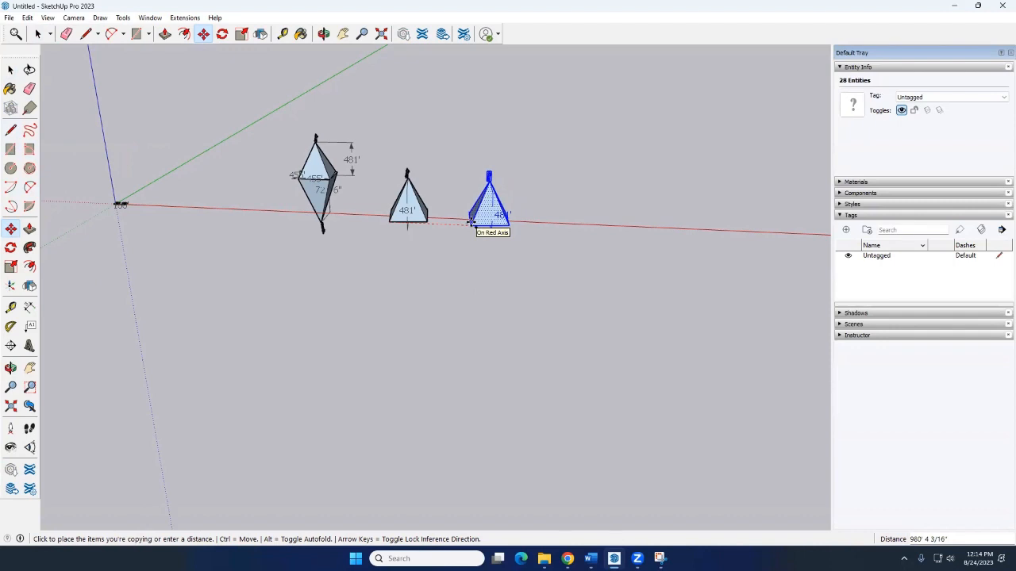
left_click(470, 222)
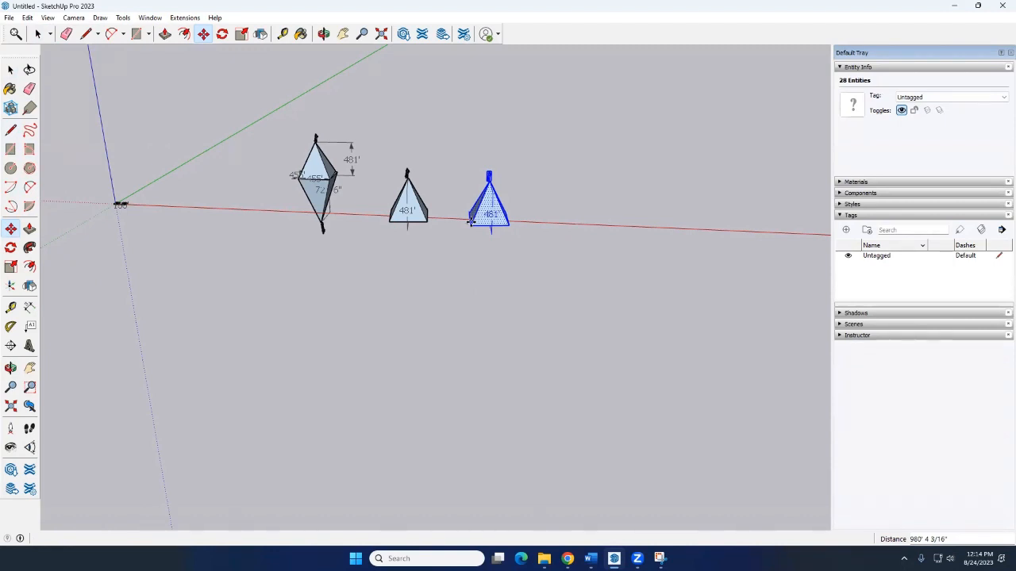
Try a linear array of 50 copies (X50) along the red axis, inspect the row, and undo it.
type("X50")
key("Return")
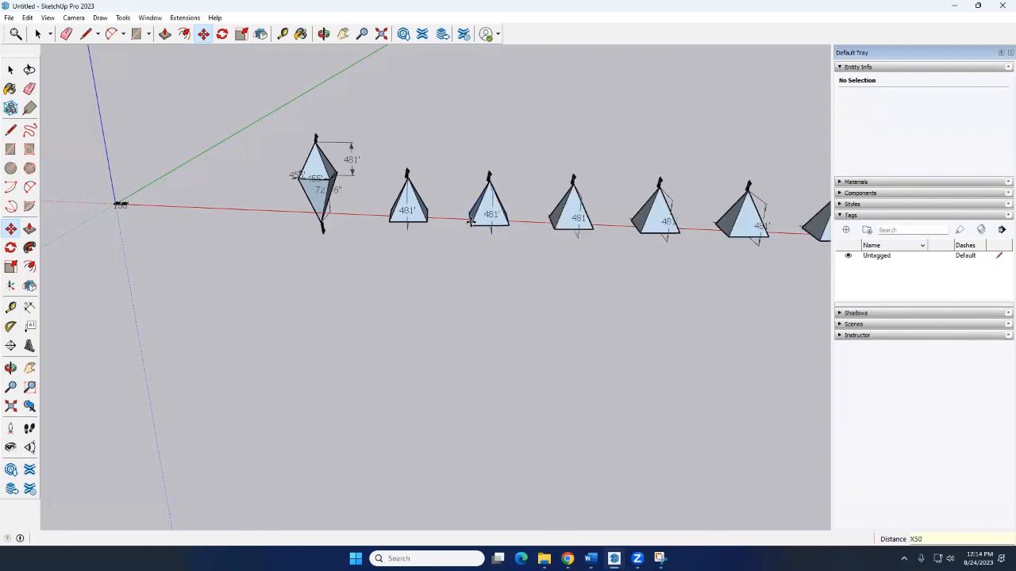
scroll(471, 221, "down", 10)
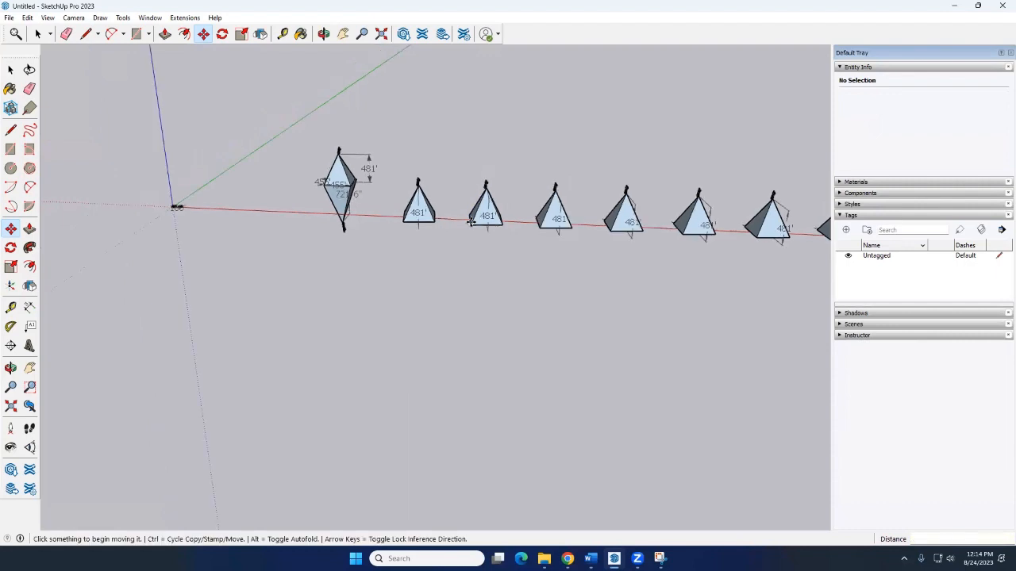
scroll(474, 222, "down", 4)
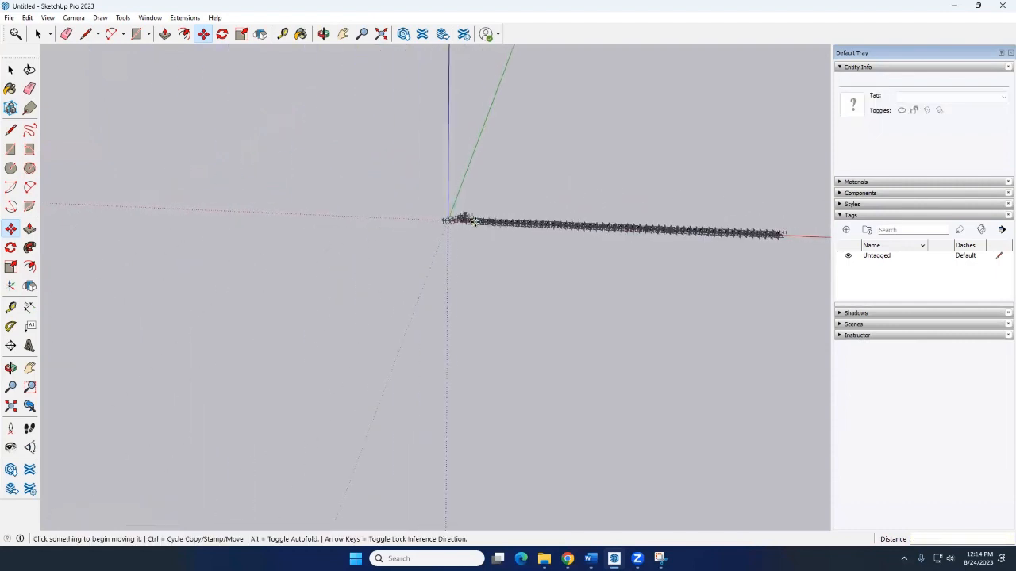
scroll(472, 221, "up", 12)
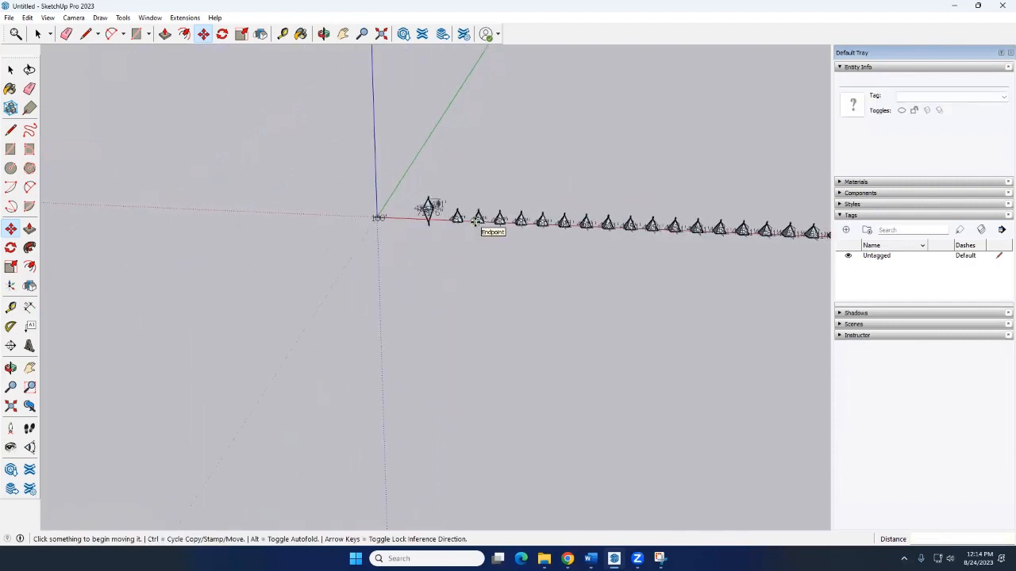
key("ctrl+z")
key("space")
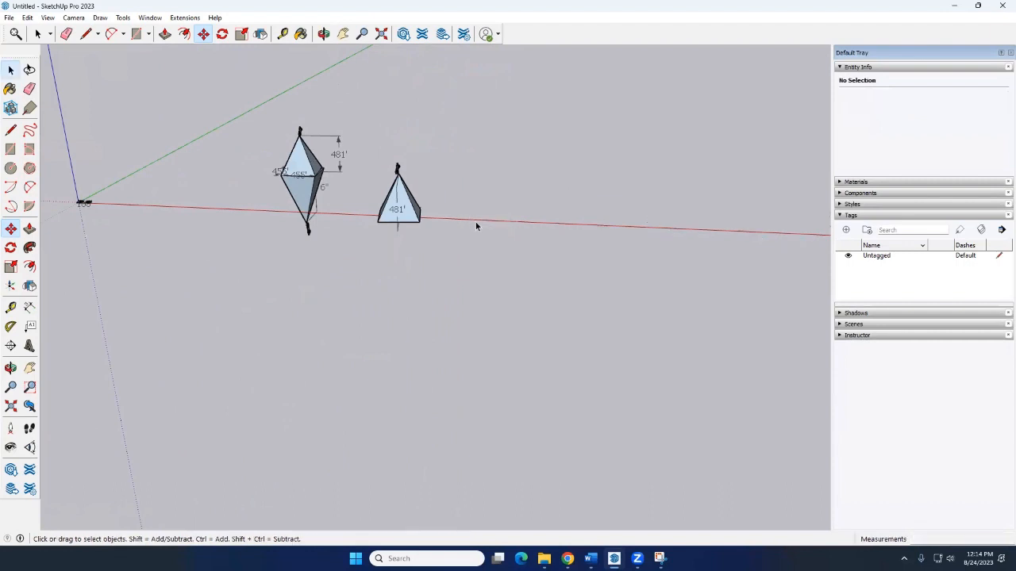
Select the separate upright pyramid with its figure and copy it about 932' along the red axis.
scroll(476, 224, "up", 1)
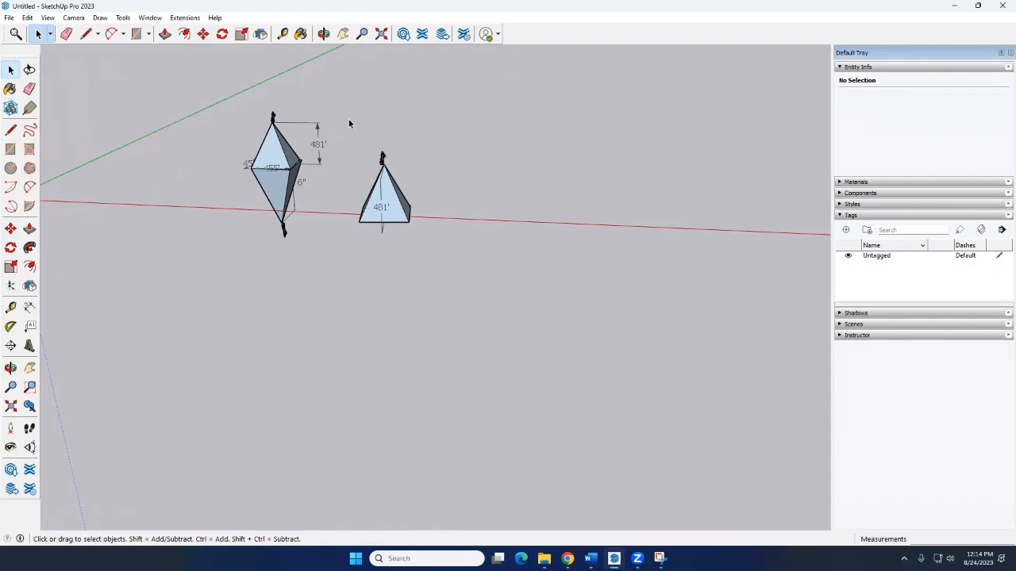
left_click_drag(349, 119, 457, 314)
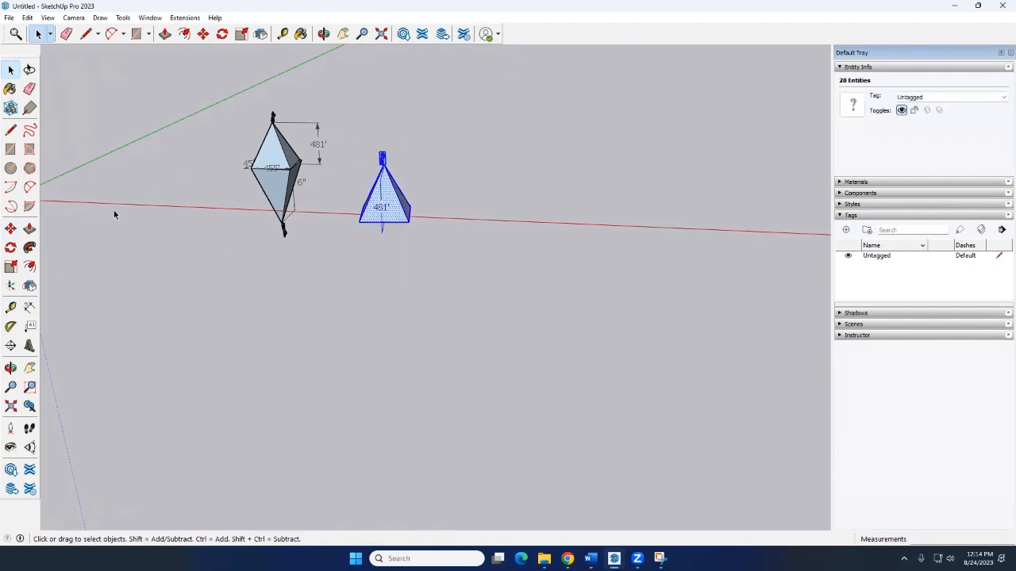
left_click(11, 229)
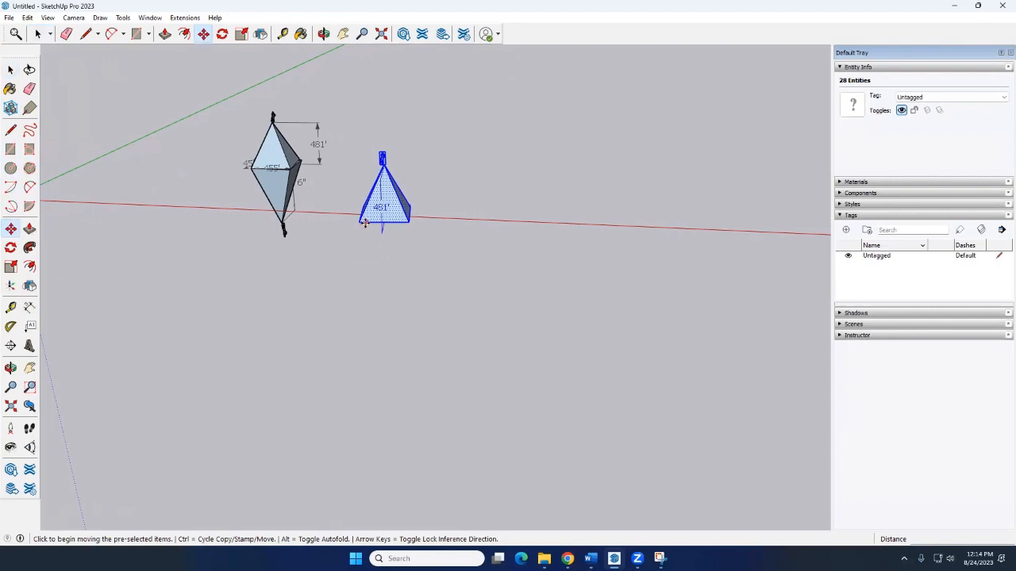
left_click(364, 223)
key("ctrl")
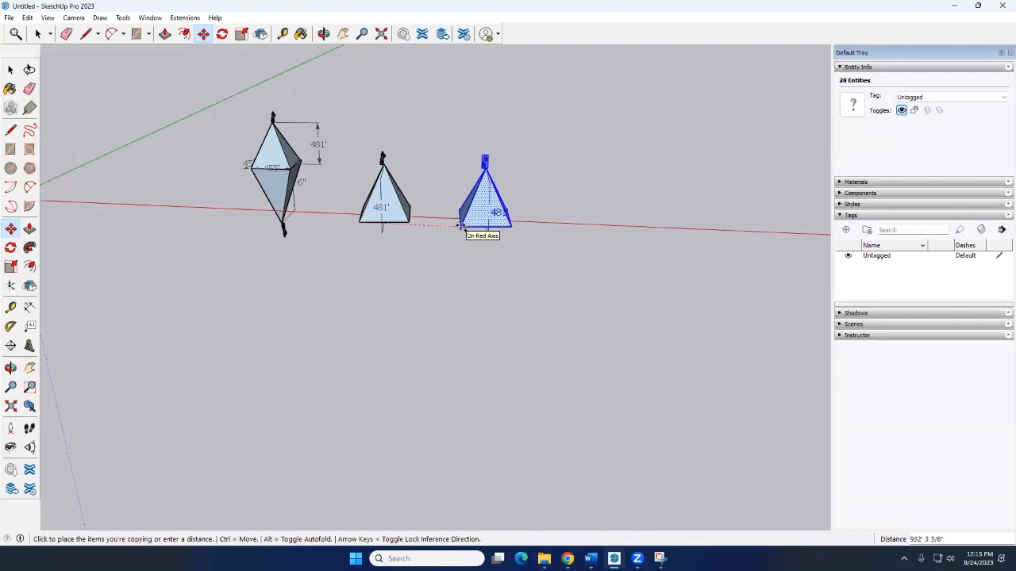
left_click(460, 225)
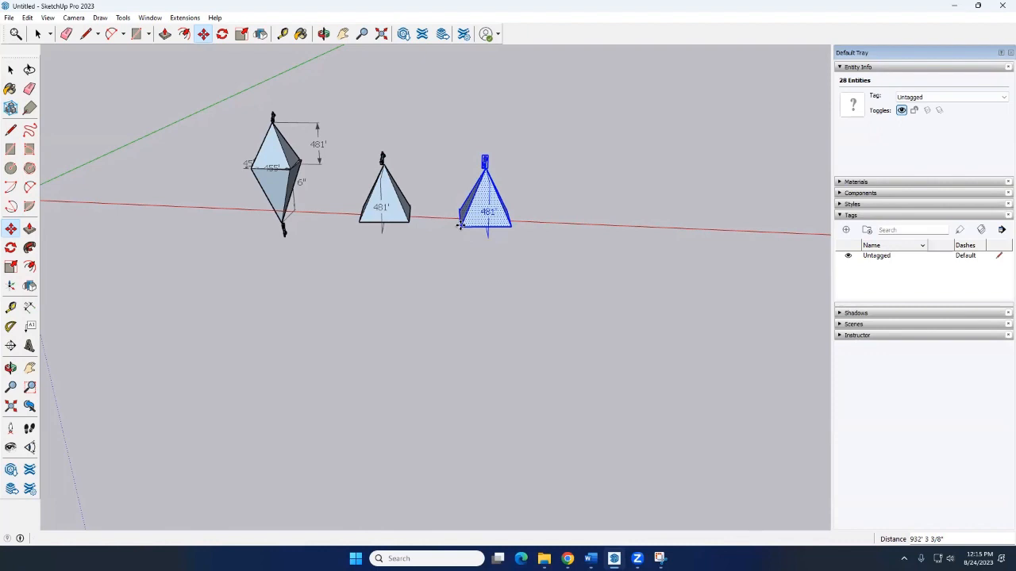
Multiply the copy into a linear array of 20 (X20) along the red axis and check the full row.
type("X20")
key("Return")
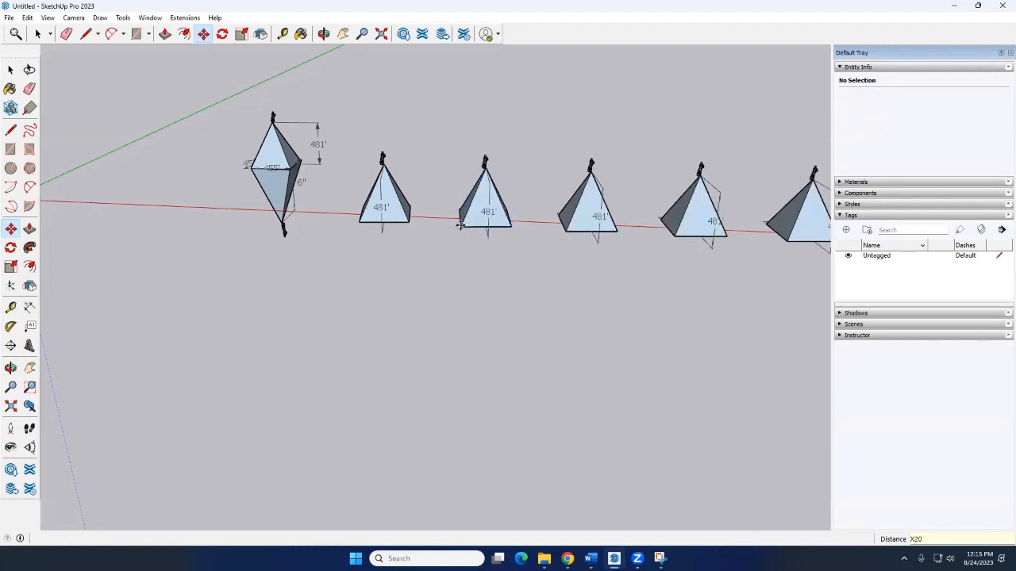
key("space")
scroll(459, 226, "down", 5)
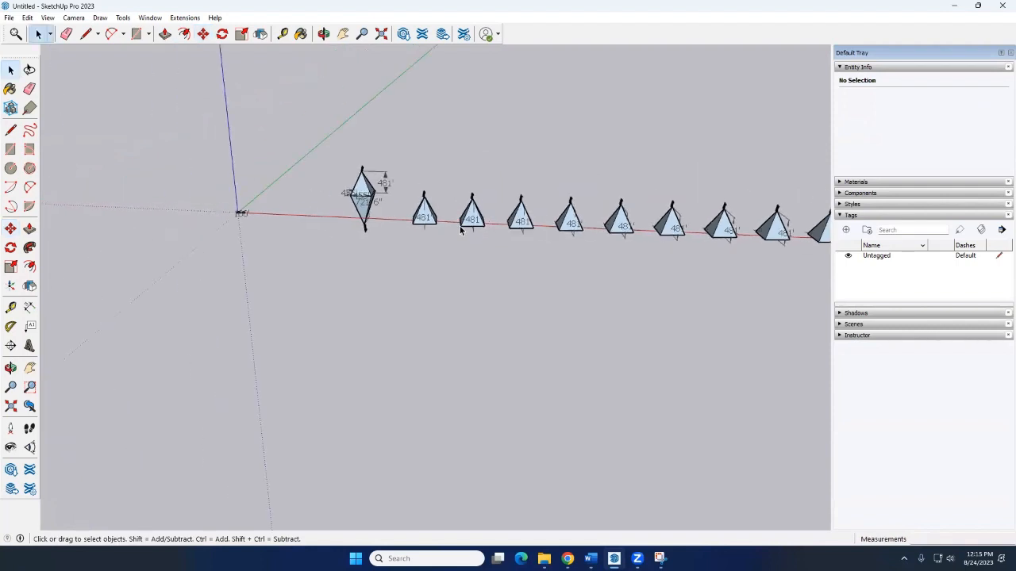
scroll(460, 230, "down", 2)
scroll(555, 225, "up", 3)
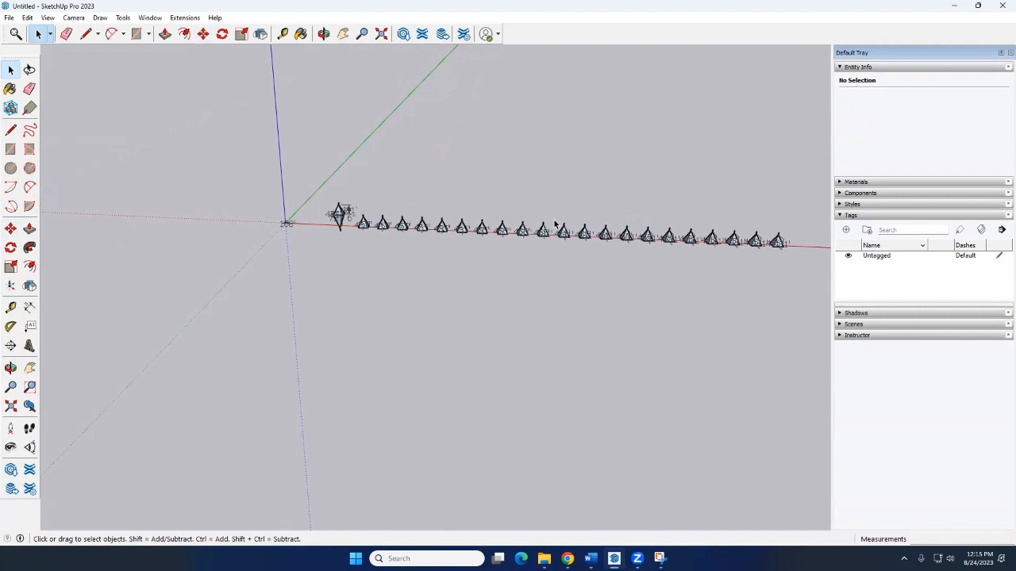
scroll(426, 208, "down", 3)
scroll(259, 191, "up", 2)
Select the whole row of upright pyramids and copy it about 2153' along the green axis from the end pyramid's base corner.
middle_click_drag(407, 195, 317, 176, "shift")
scroll(187, 174, "up", 3)
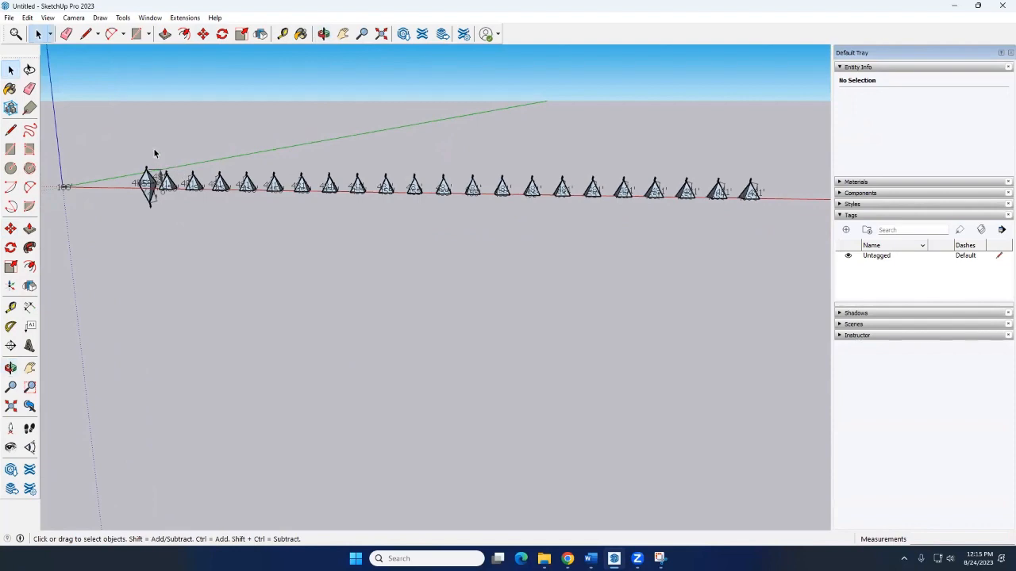
left_click_drag(154, 153, 783, 247)
middle_click_drag(783, 247, 334, 298)
left_click(11, 229)
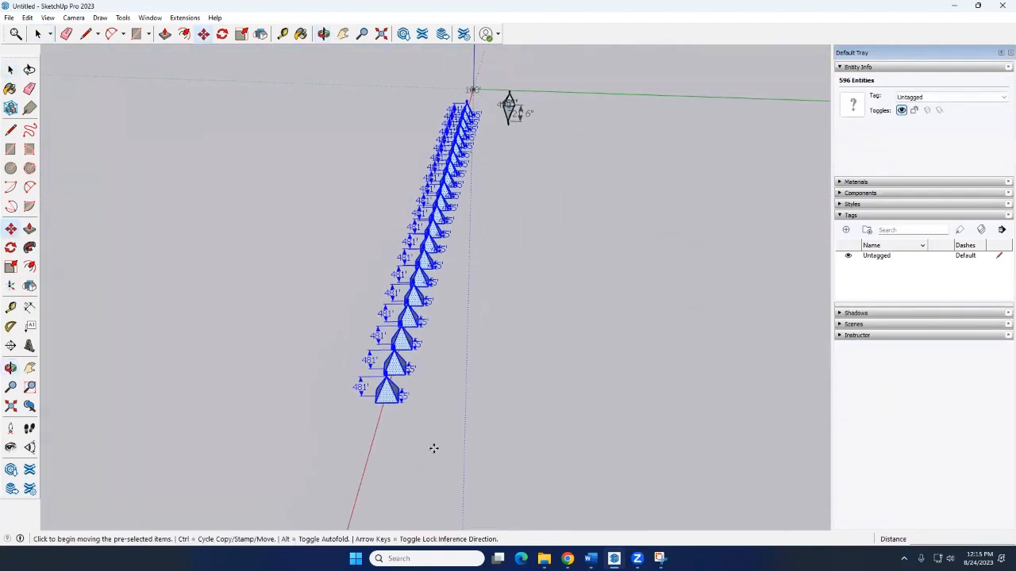
key("ctrl")
left_click(375, 403)
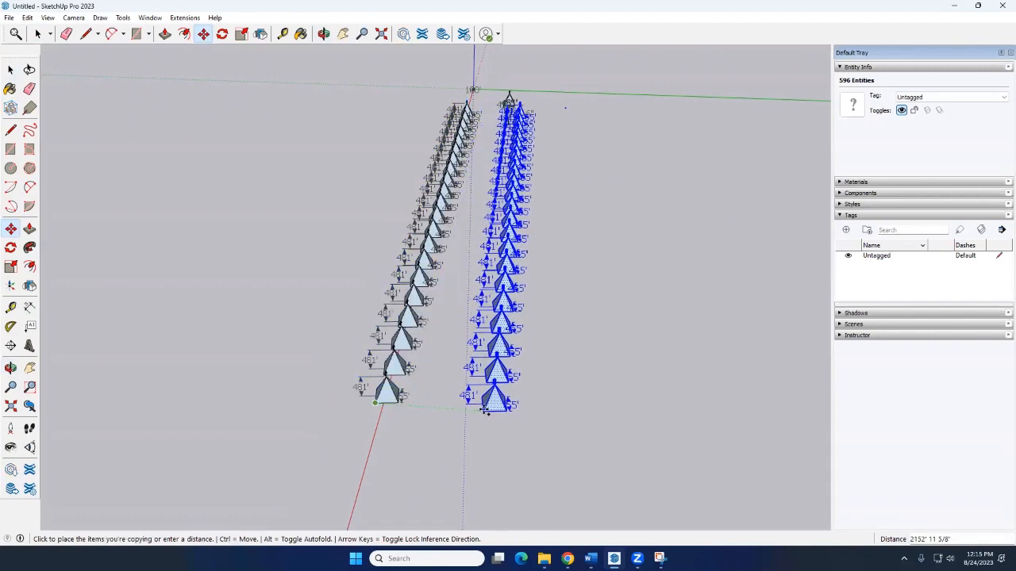
left_click(485, 409)
Multiply the copied row into an array of 10 (X10) along the green axis and view the resulting pyramid grid.
type("x")
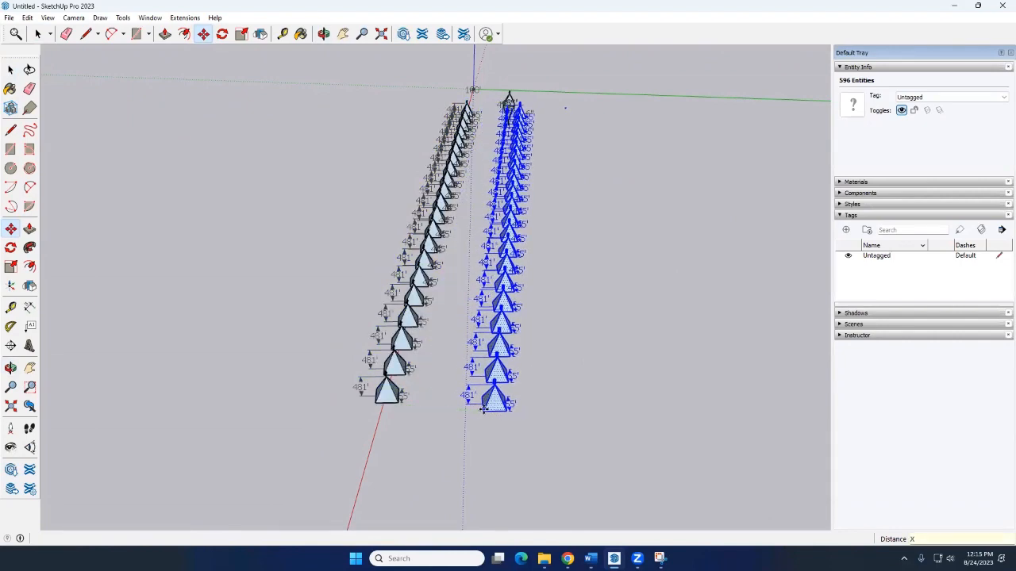
key("Return")
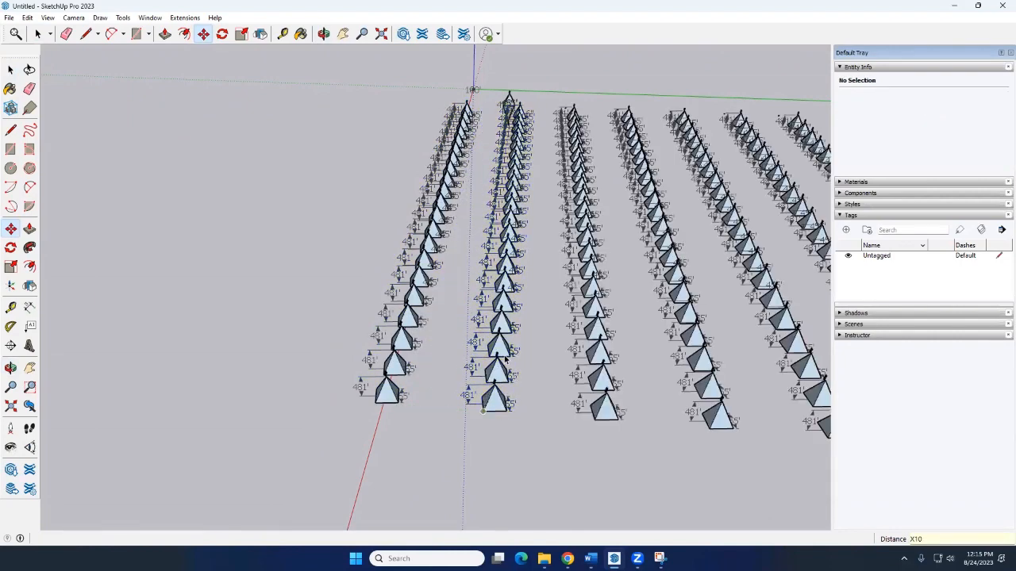
key("space")
scroll(517, 358, "down", 1)
scroll(519, 351, "down", 5)
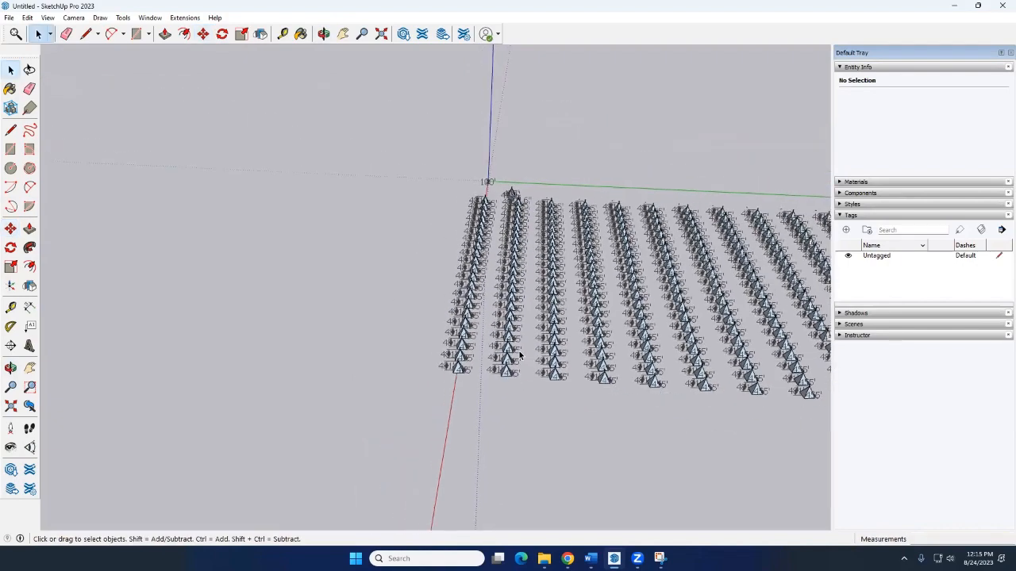
middle_click_drag(473, 326, 550, 241)
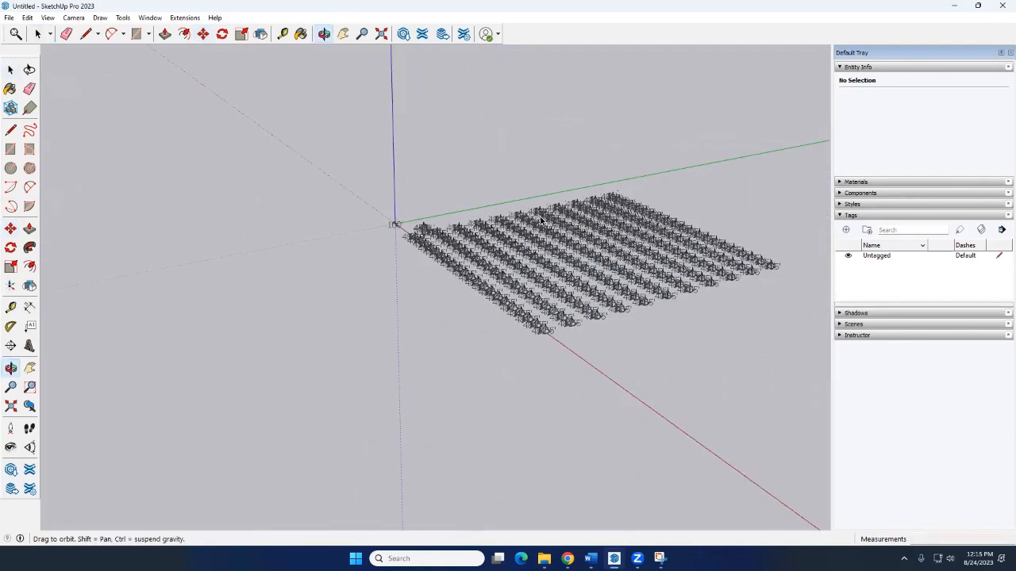
scroll(550, 241, "up", 5)
scroll(550, 241, "up", 4)
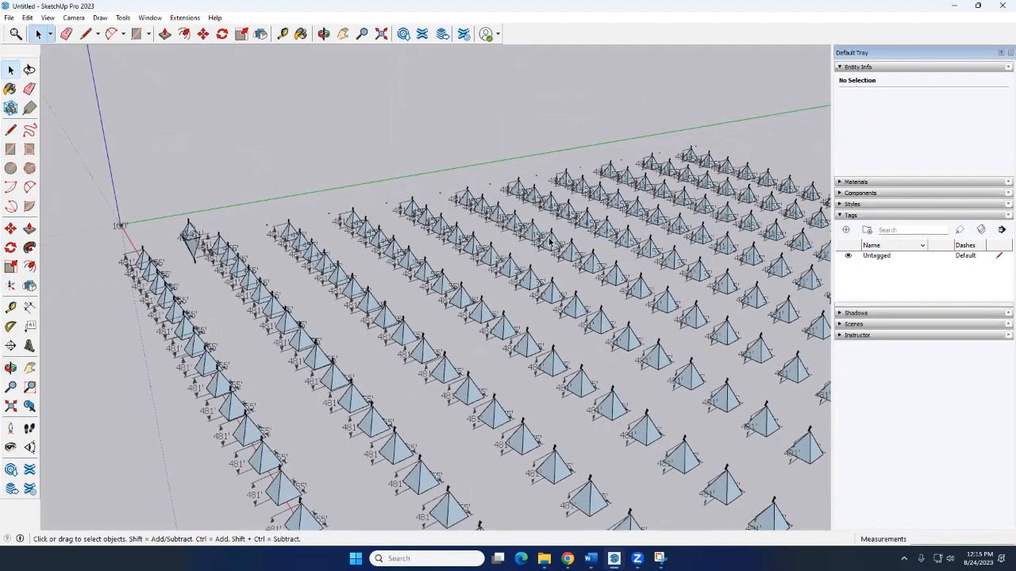